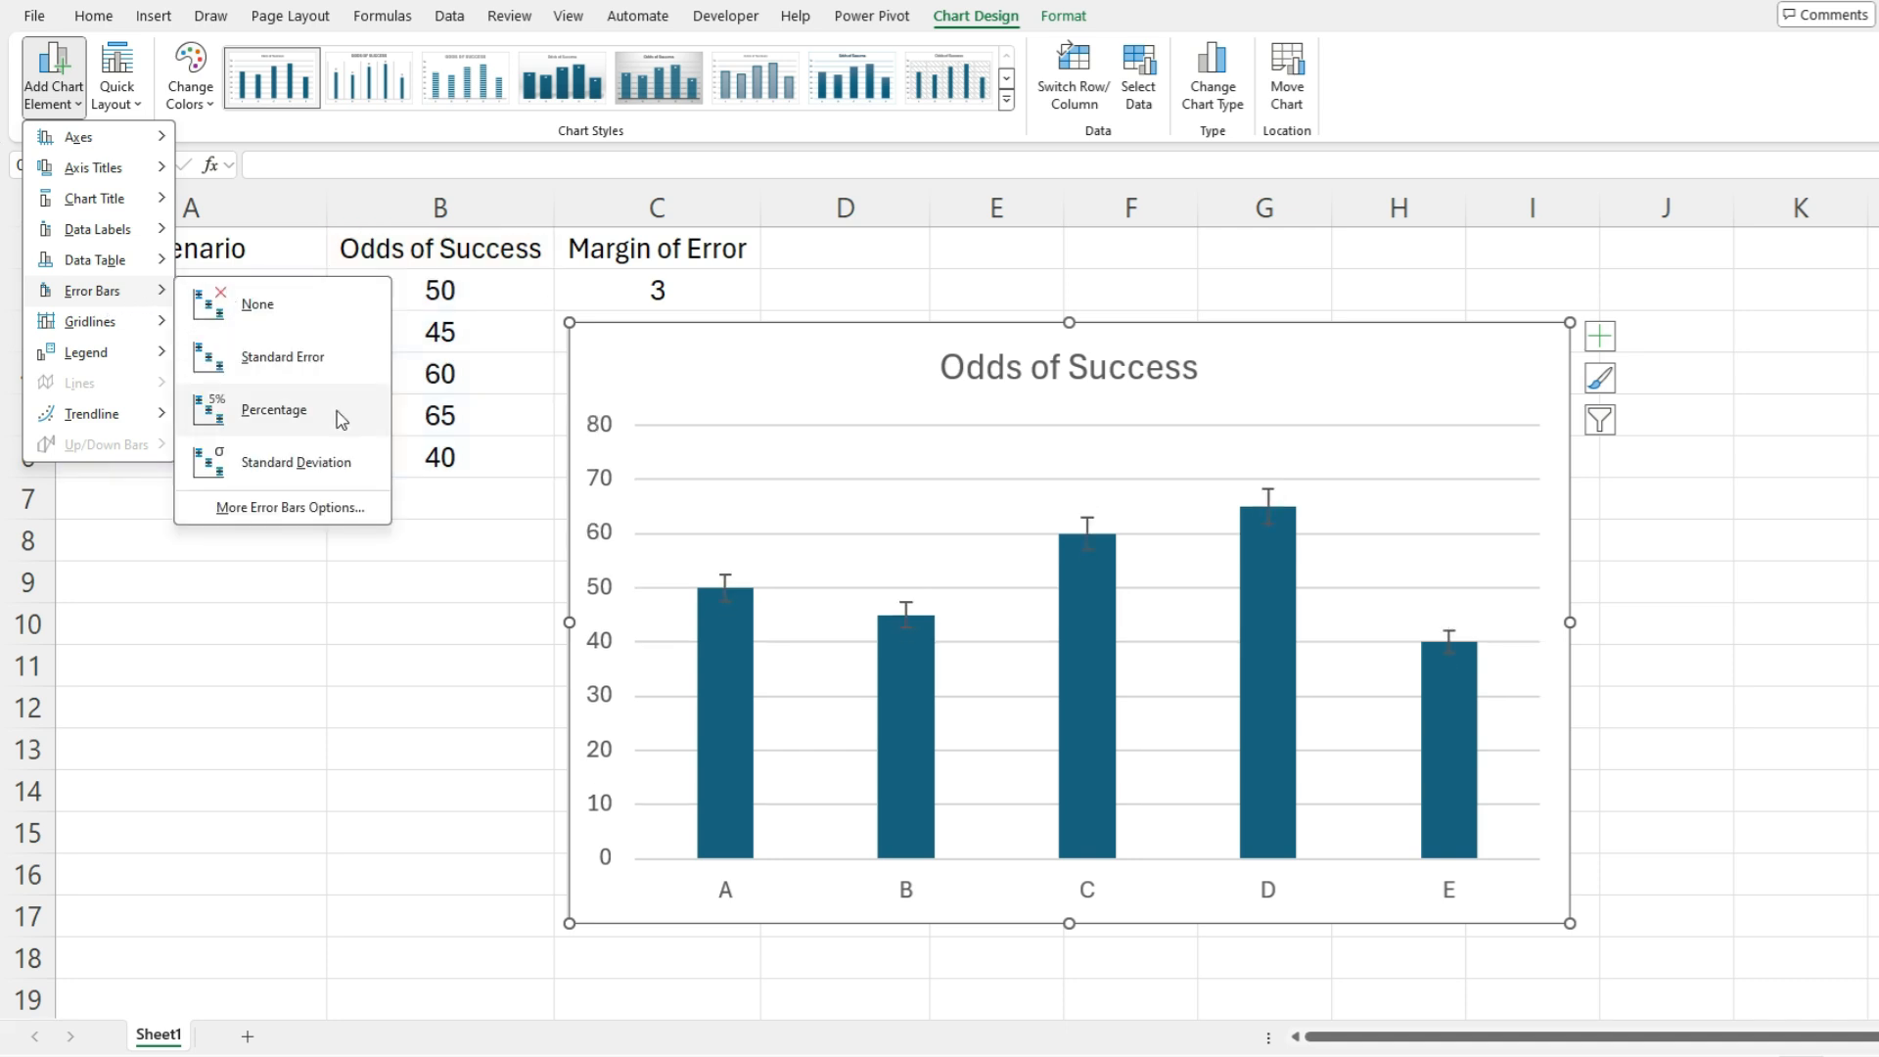
# Step: Open the detailed error bar options, try the percentage, standard deviation and standard error amounts, and set the error amount to Custom
pyautogui.click(321, 509)
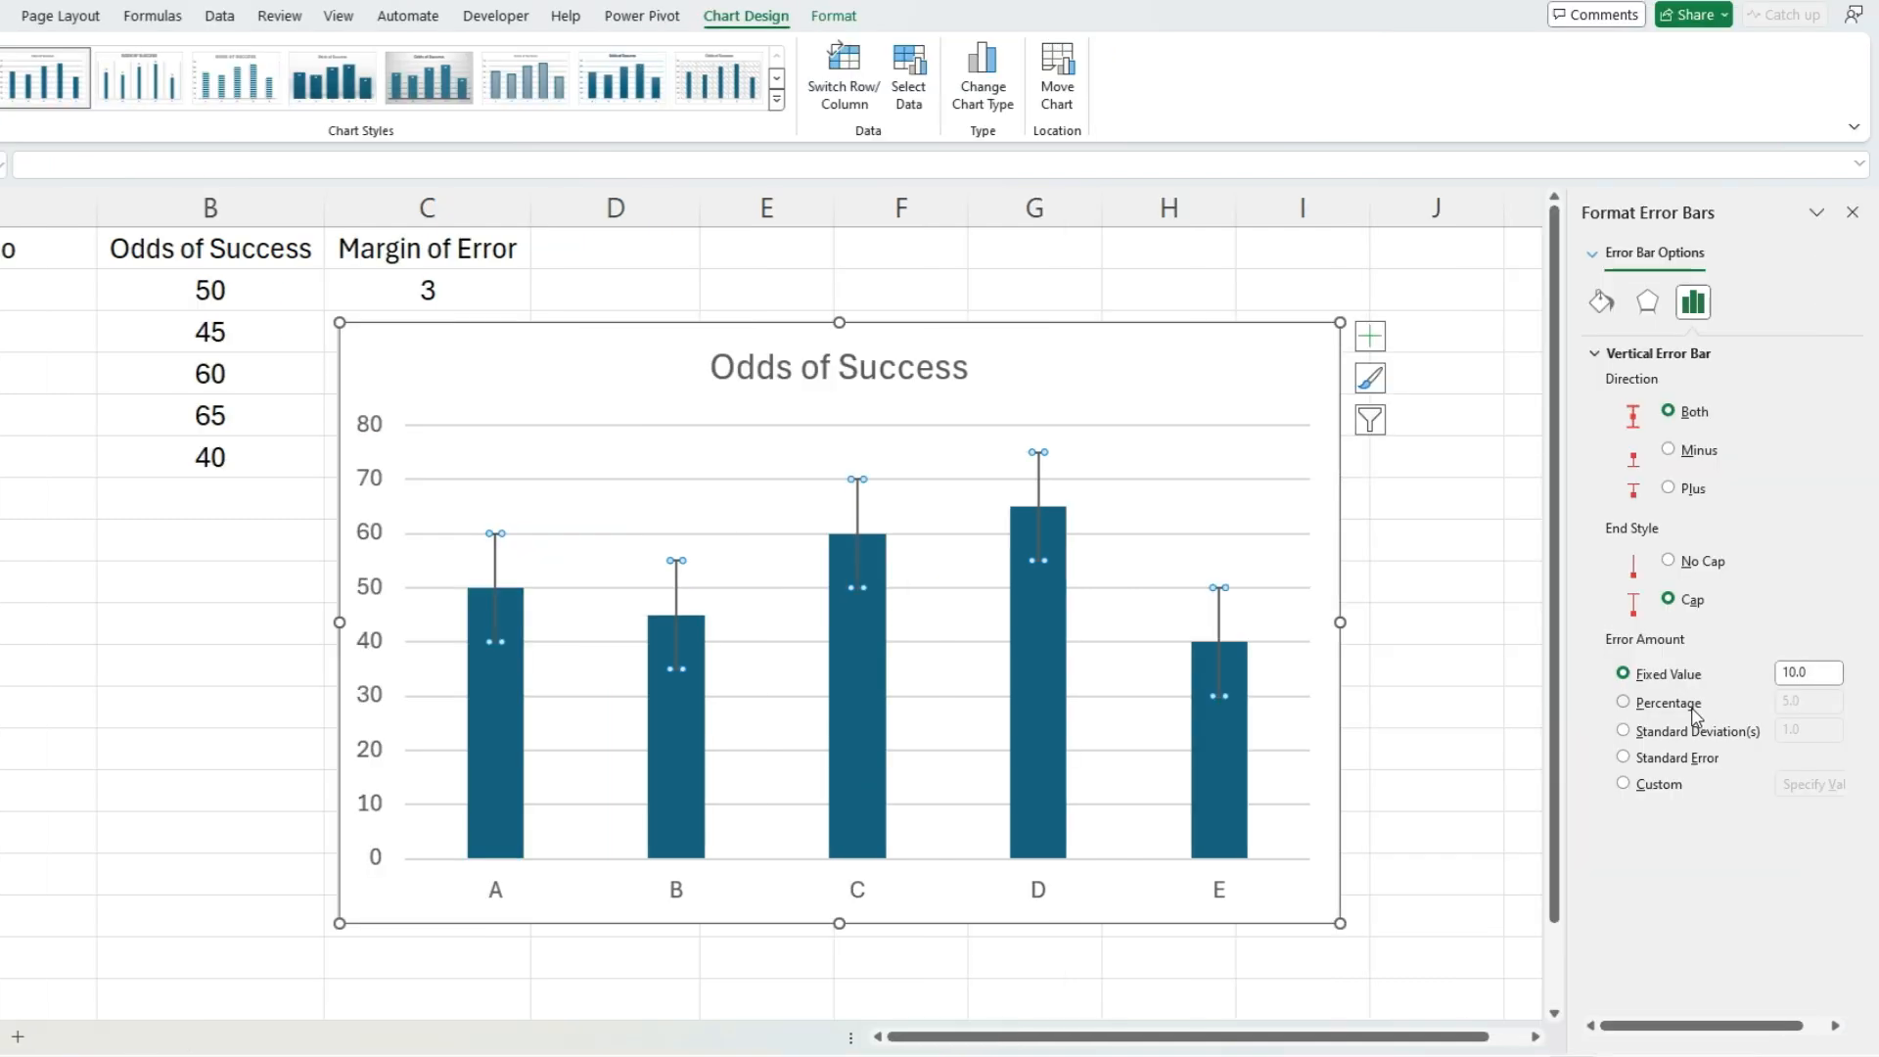
pyautogui.click(1693, 713)
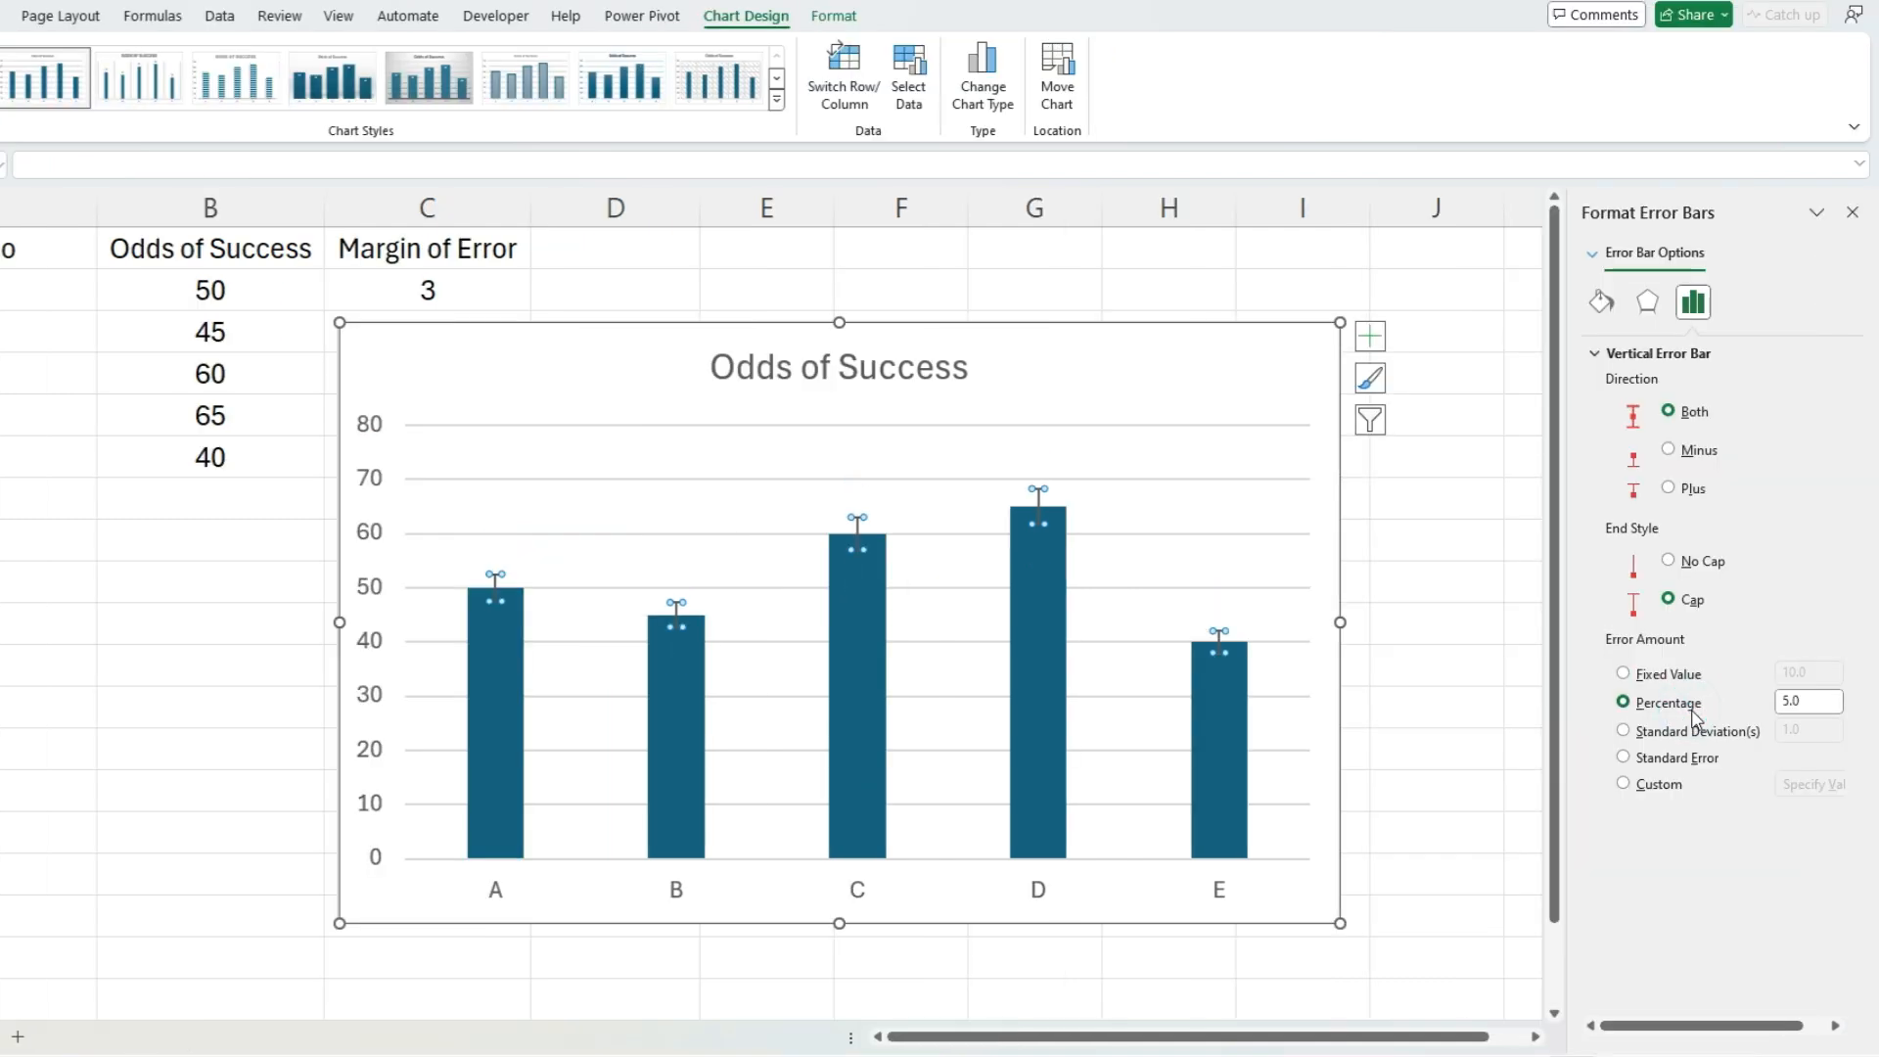
pyautogui.click(1703, 734)
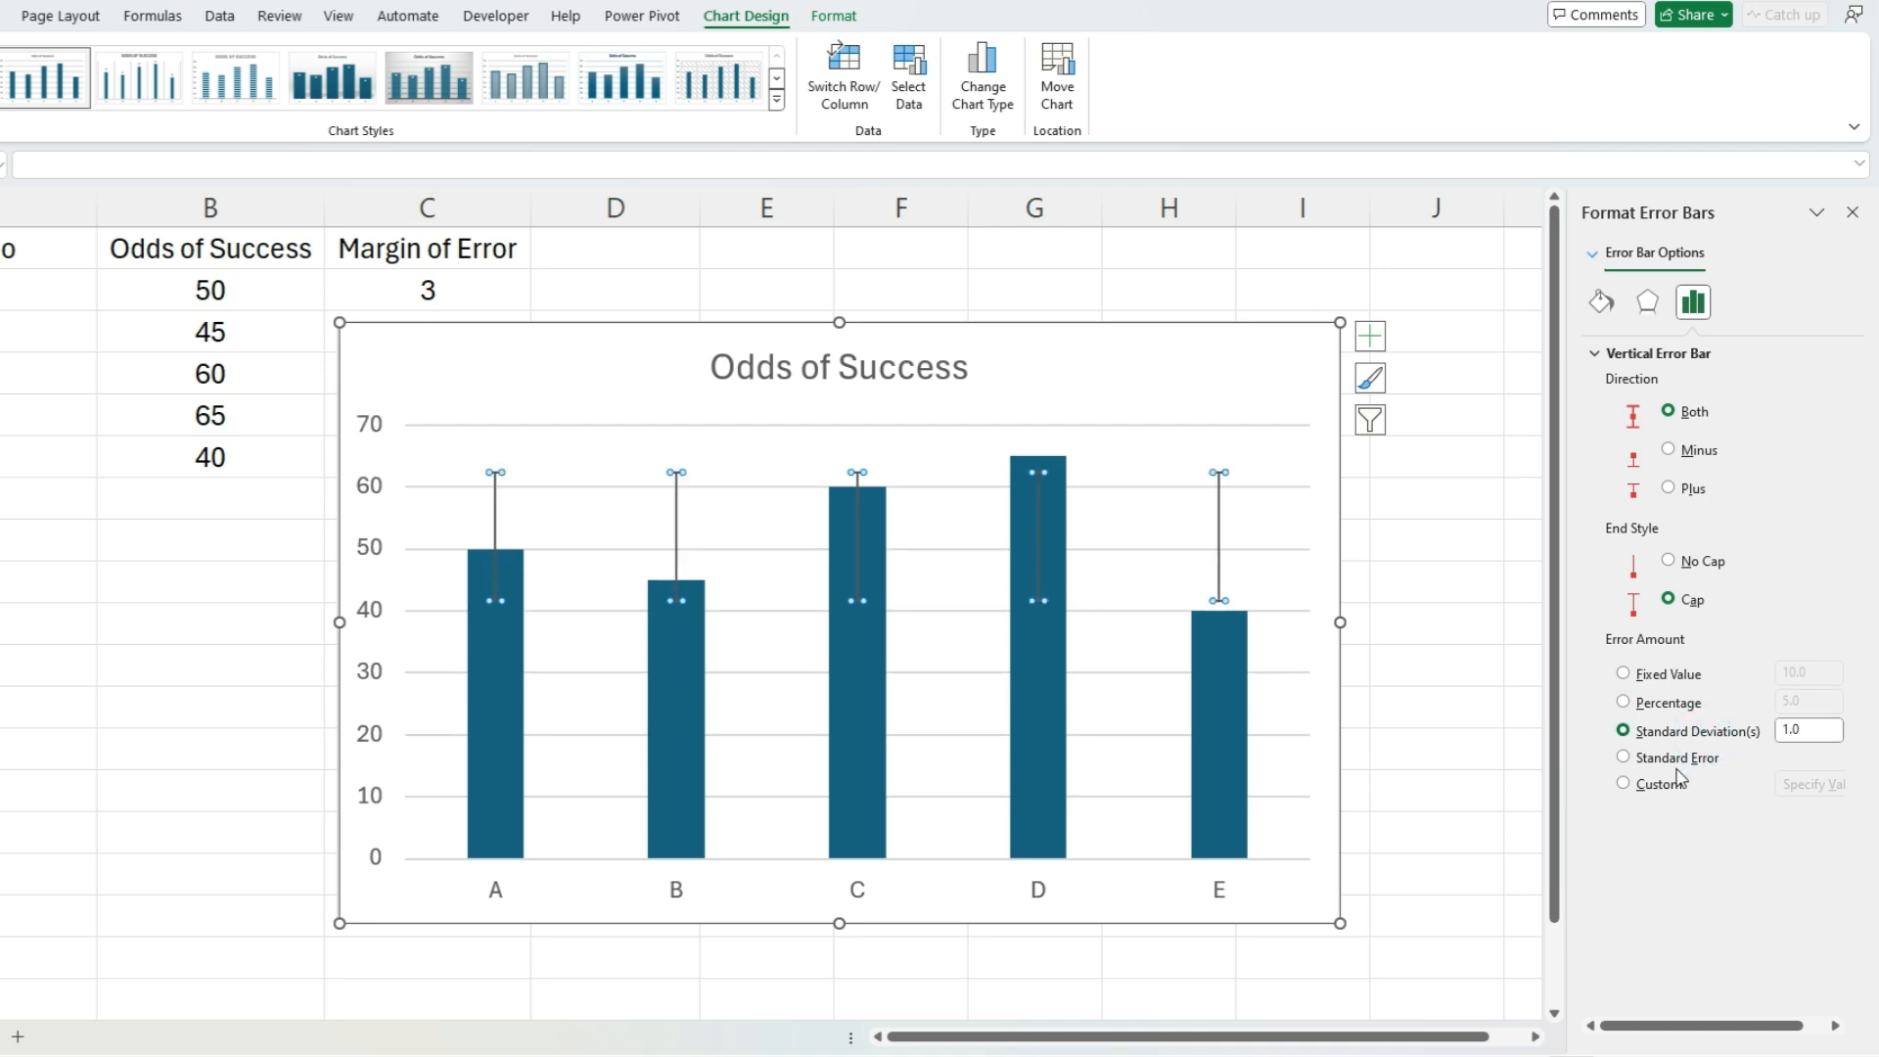
pyautogui.click(1676, 763)
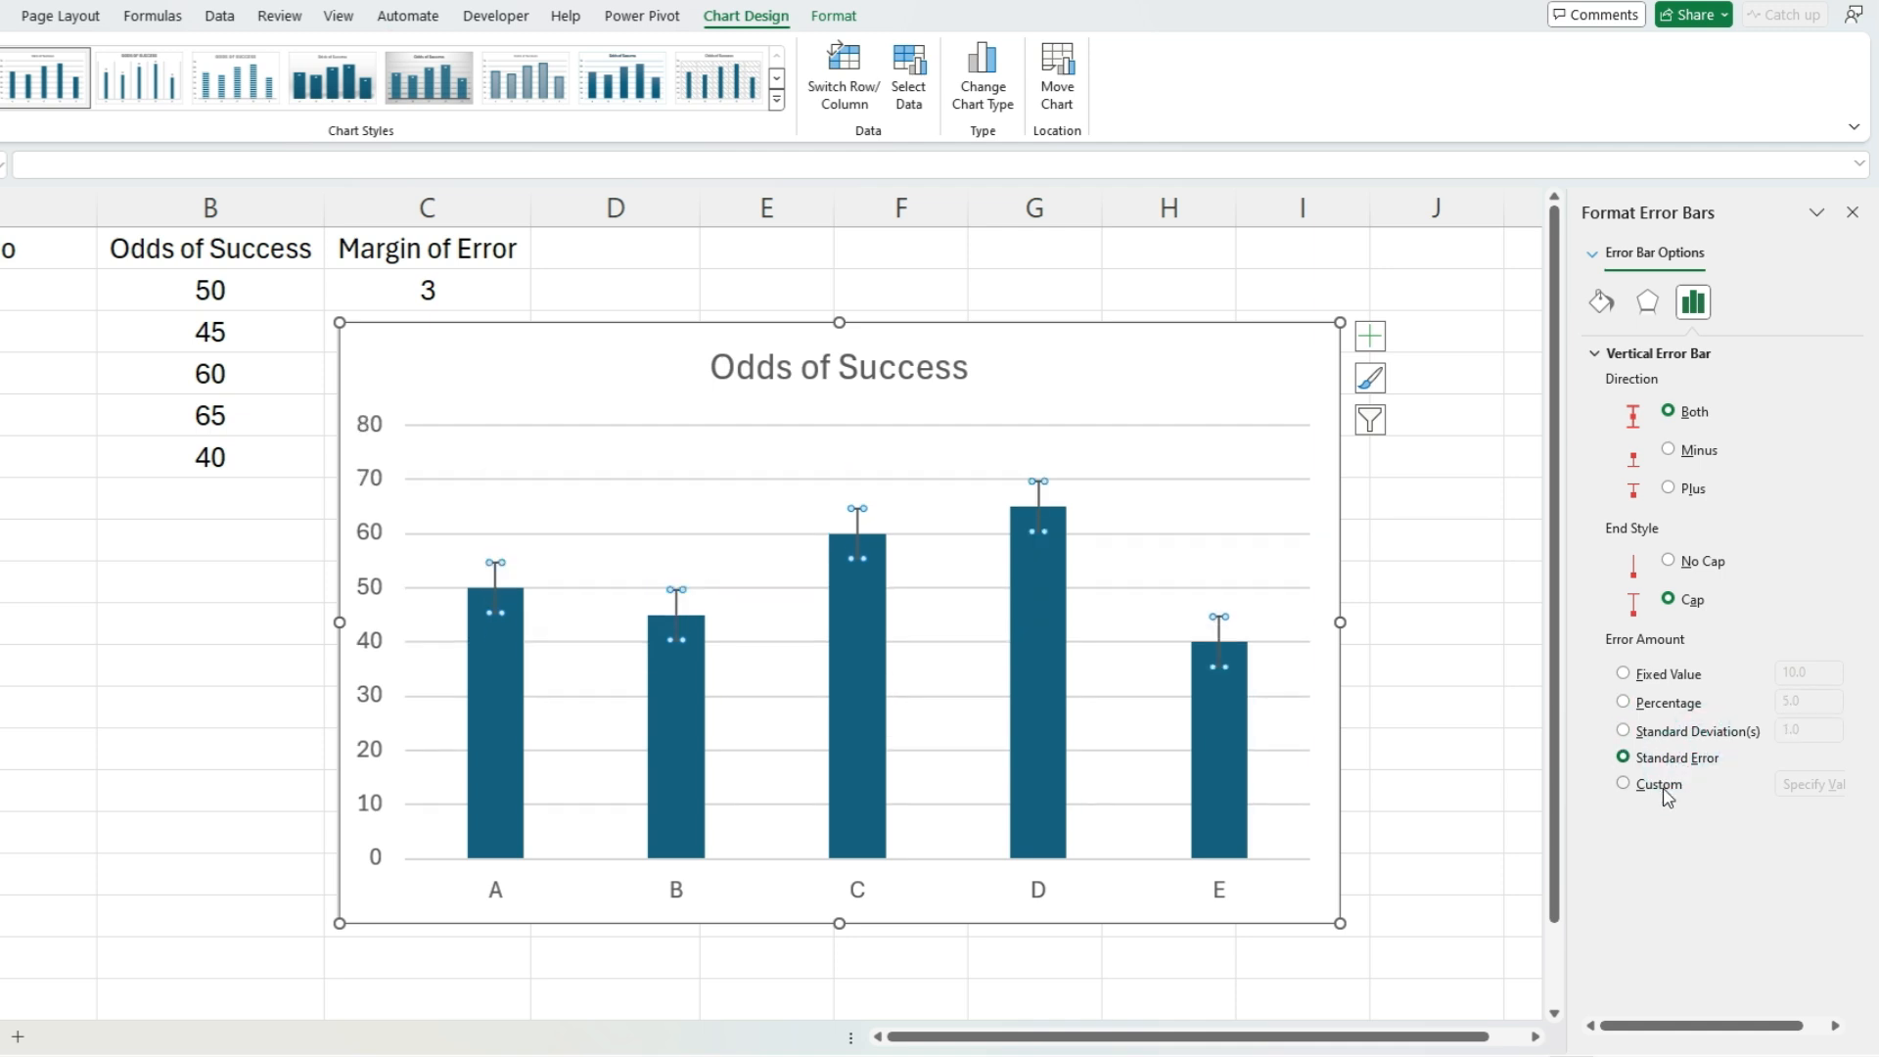
pyautogui.click(1667, 795)
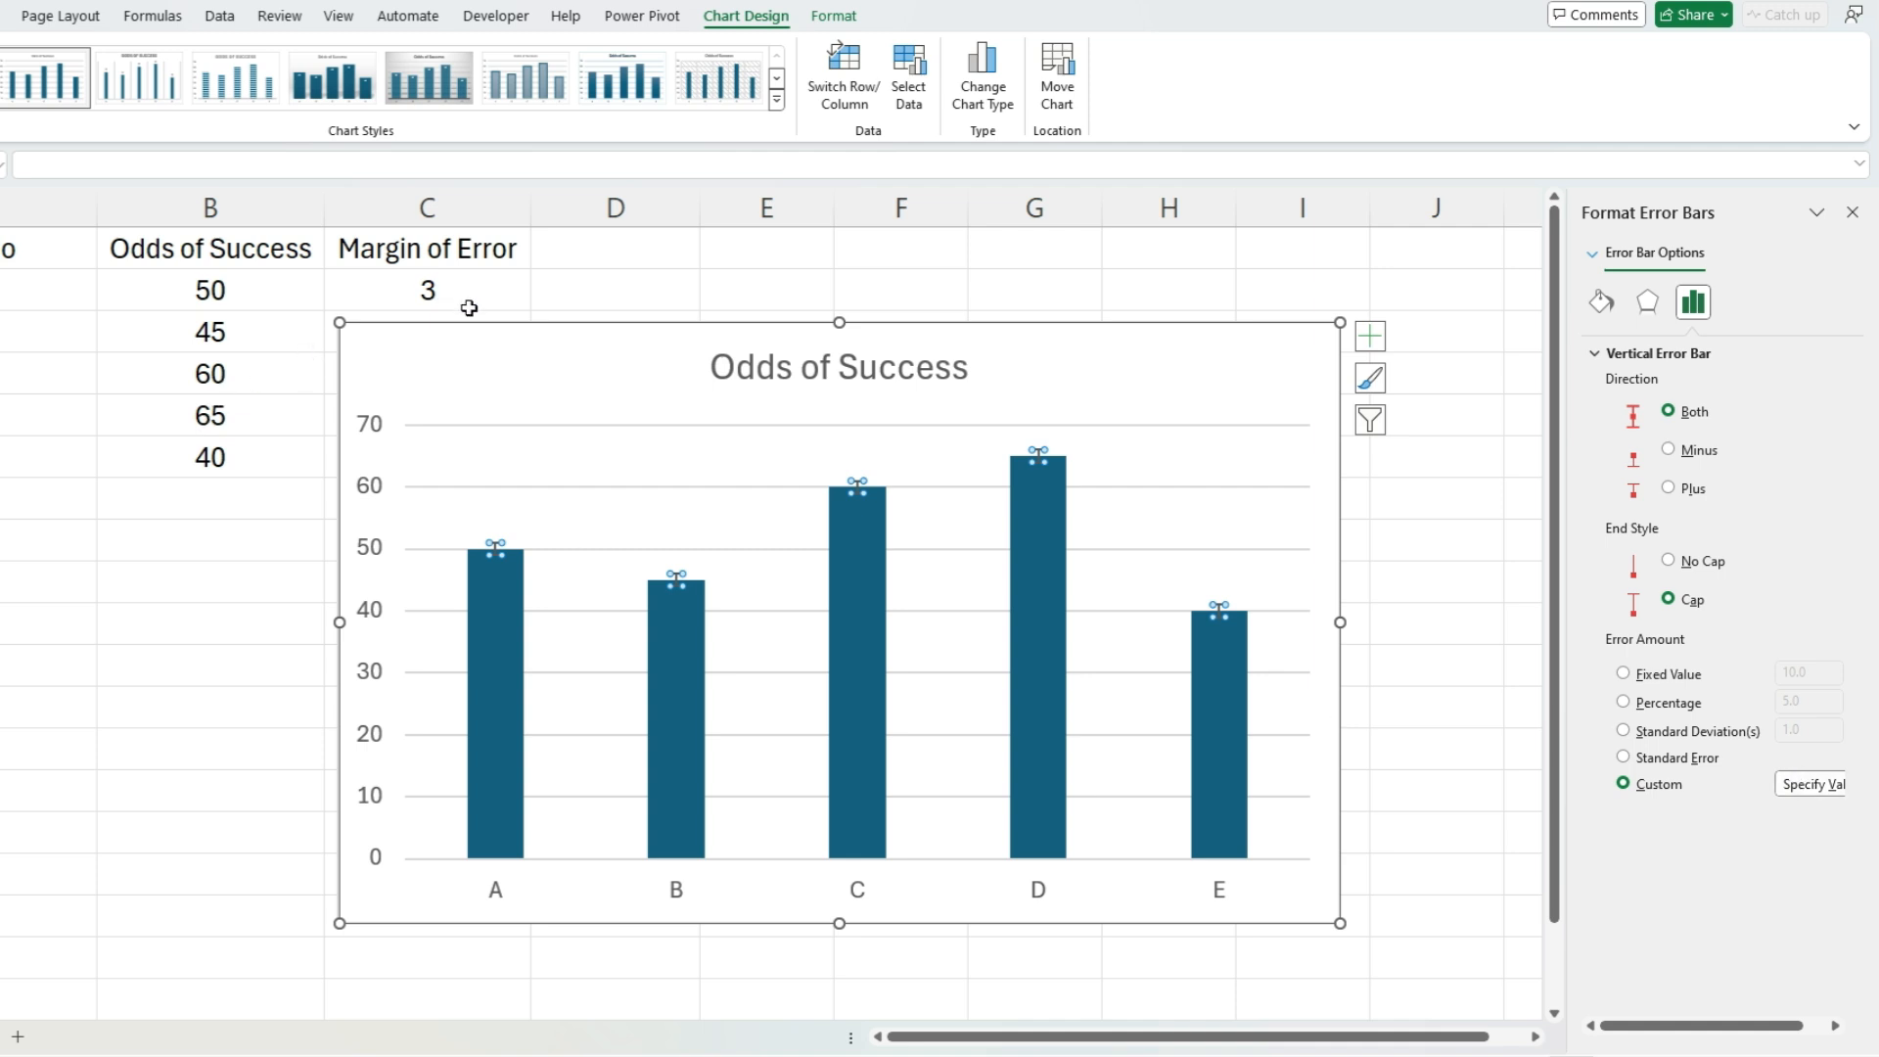
# Step: Move the chart clear of the Margin of Error column and set the custom positive error values to Sheet1 cells C2:C6
pyautogui.moveTo(448, 330); pyautogui.dragTo(688, 305)
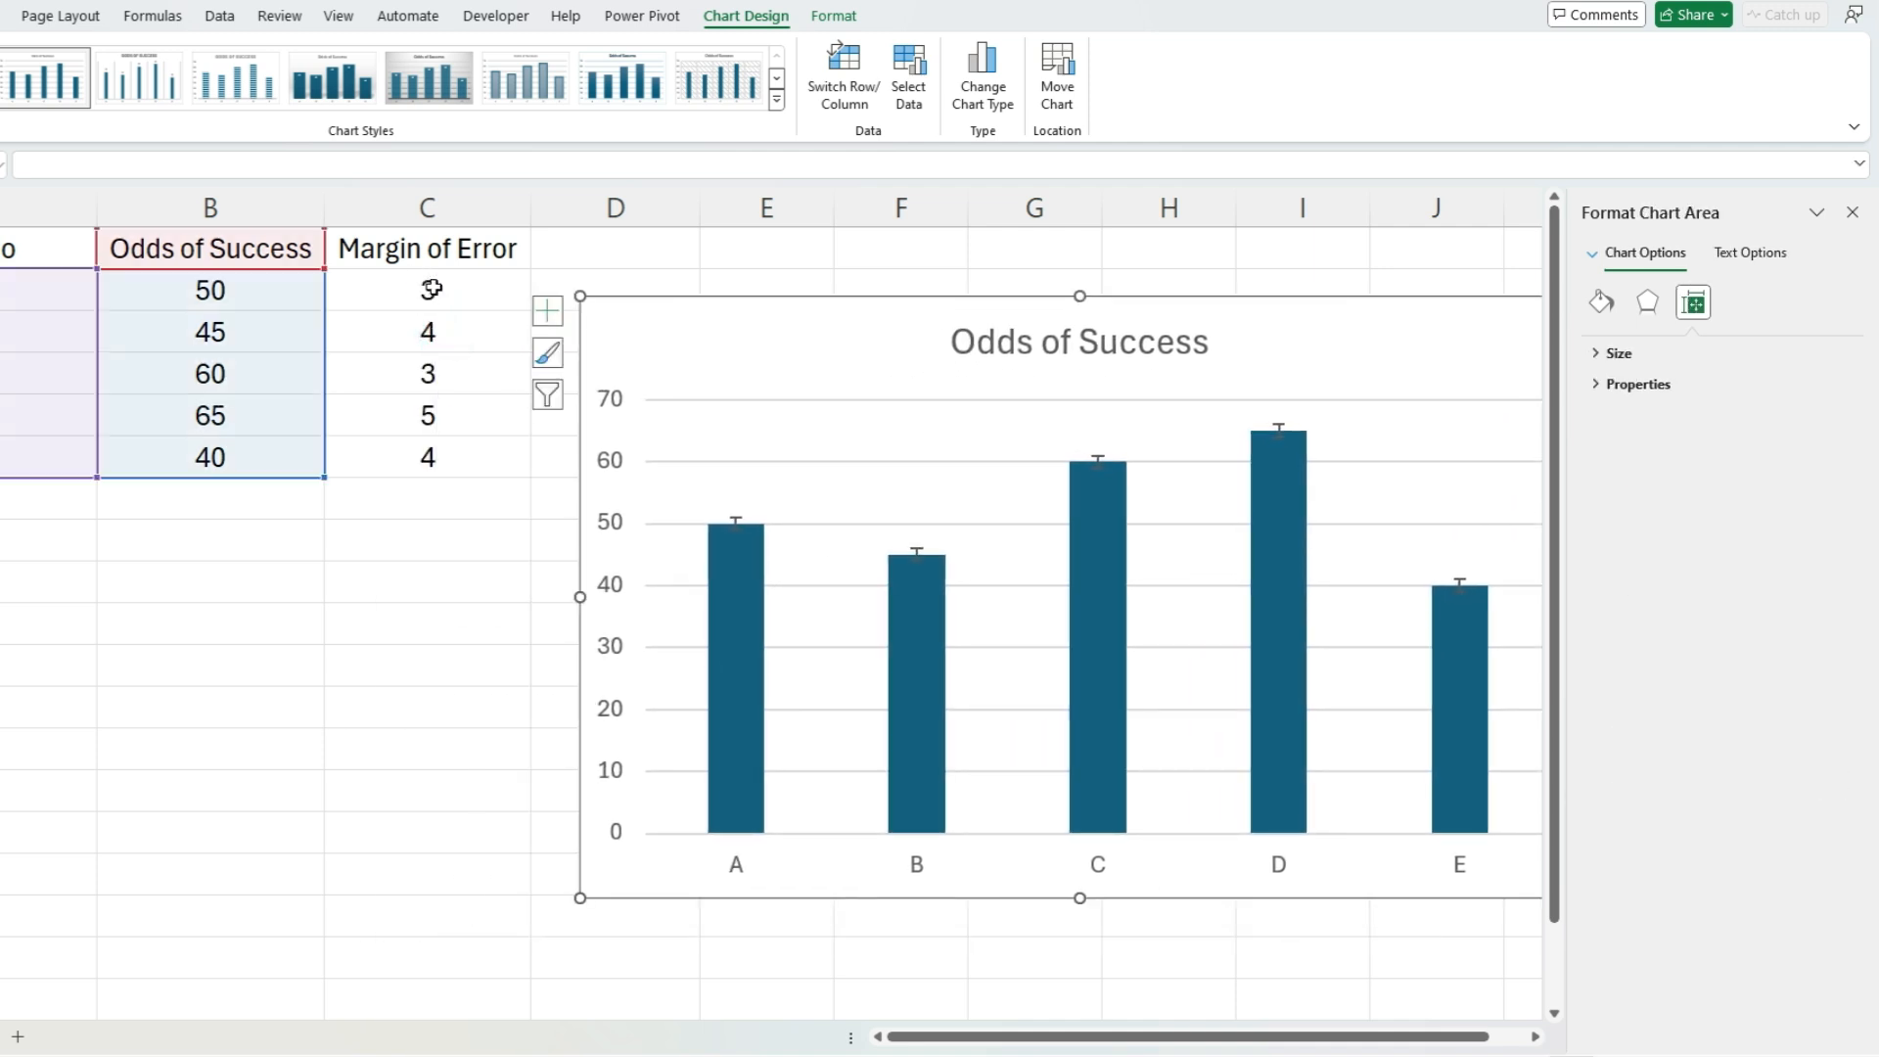
pyautogui.click(1100, 458)
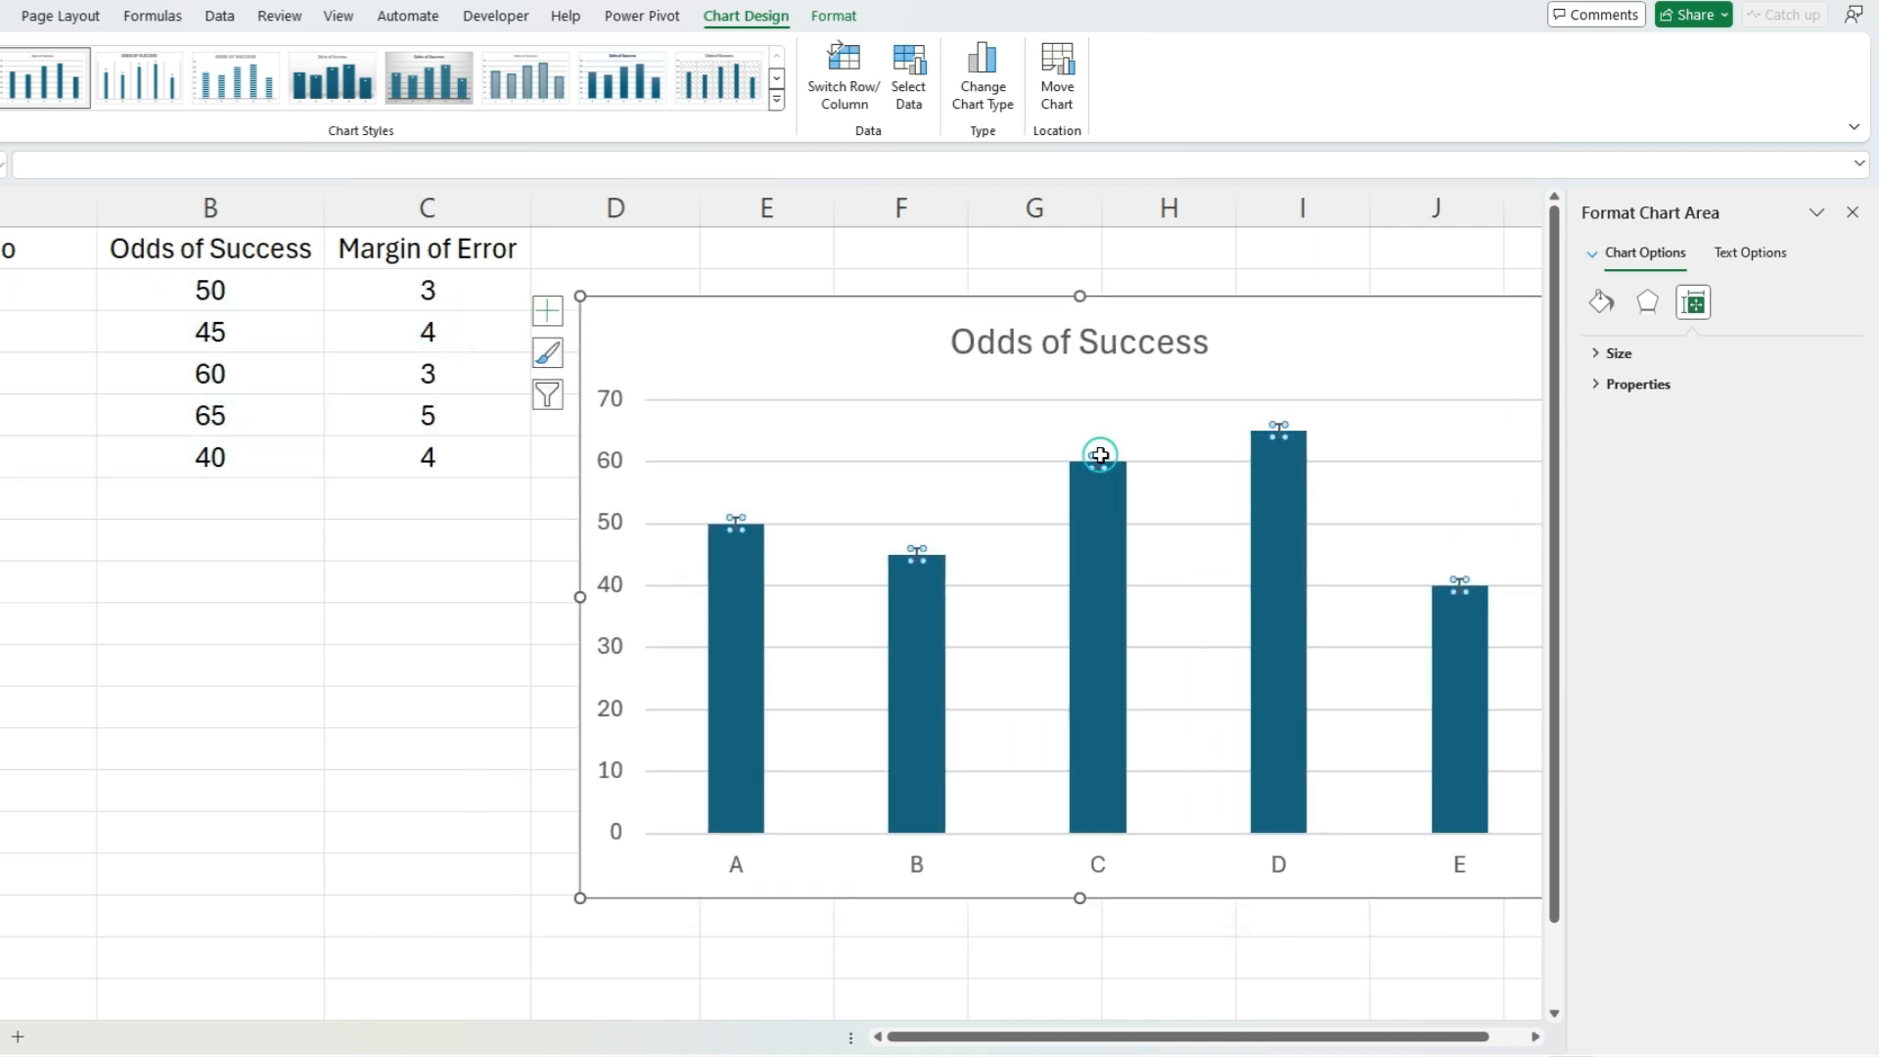
pyautogui.click(1808, 786)
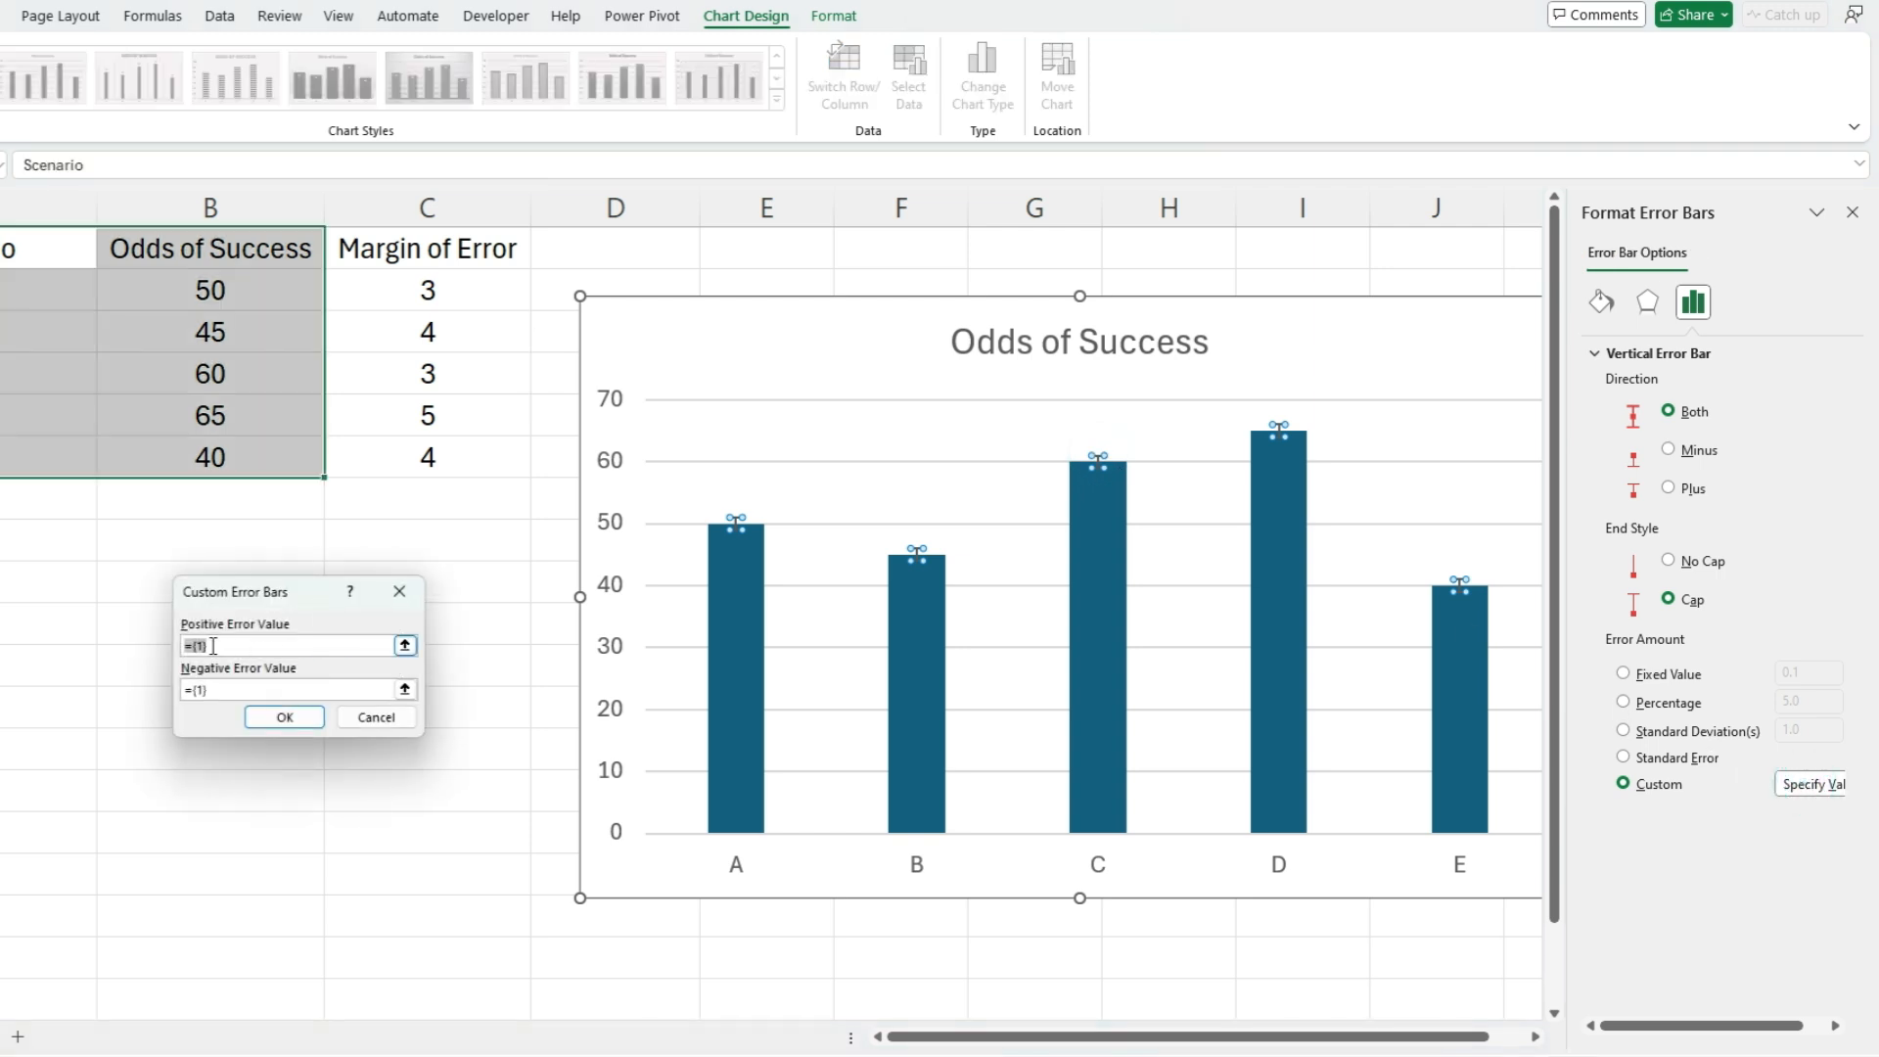
pyautogui.write('=')
pyautogui.press('BackSpace')
pyautogui.click(404, 644)
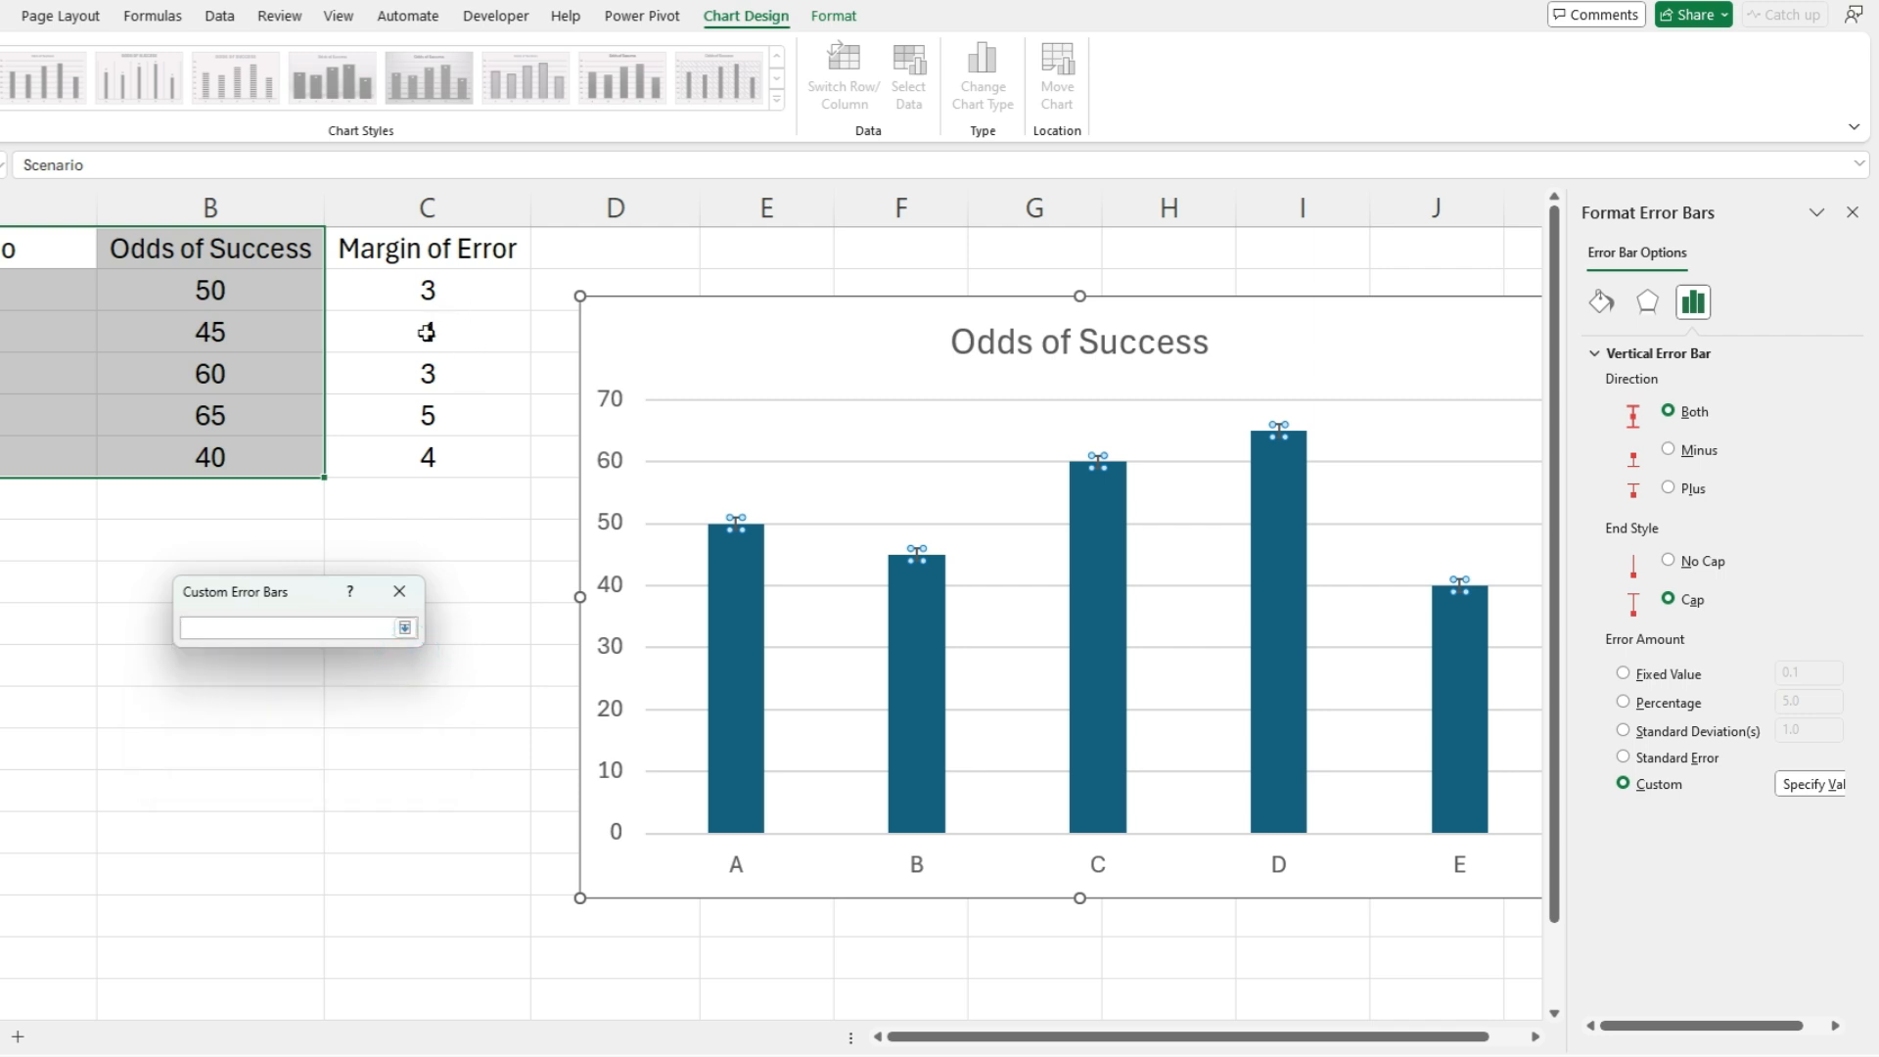
pyautogui.moveTo(465, 302); pyautogui.dragTo(511, 448)
pyautogui.click(404, 627)
# Step: Set the custom negative error values to Sheet1 cells C2:C6 and apply the custom error bars
pyautogui.moveTo(342, 689); pyautogui.dragTo(159, 689)
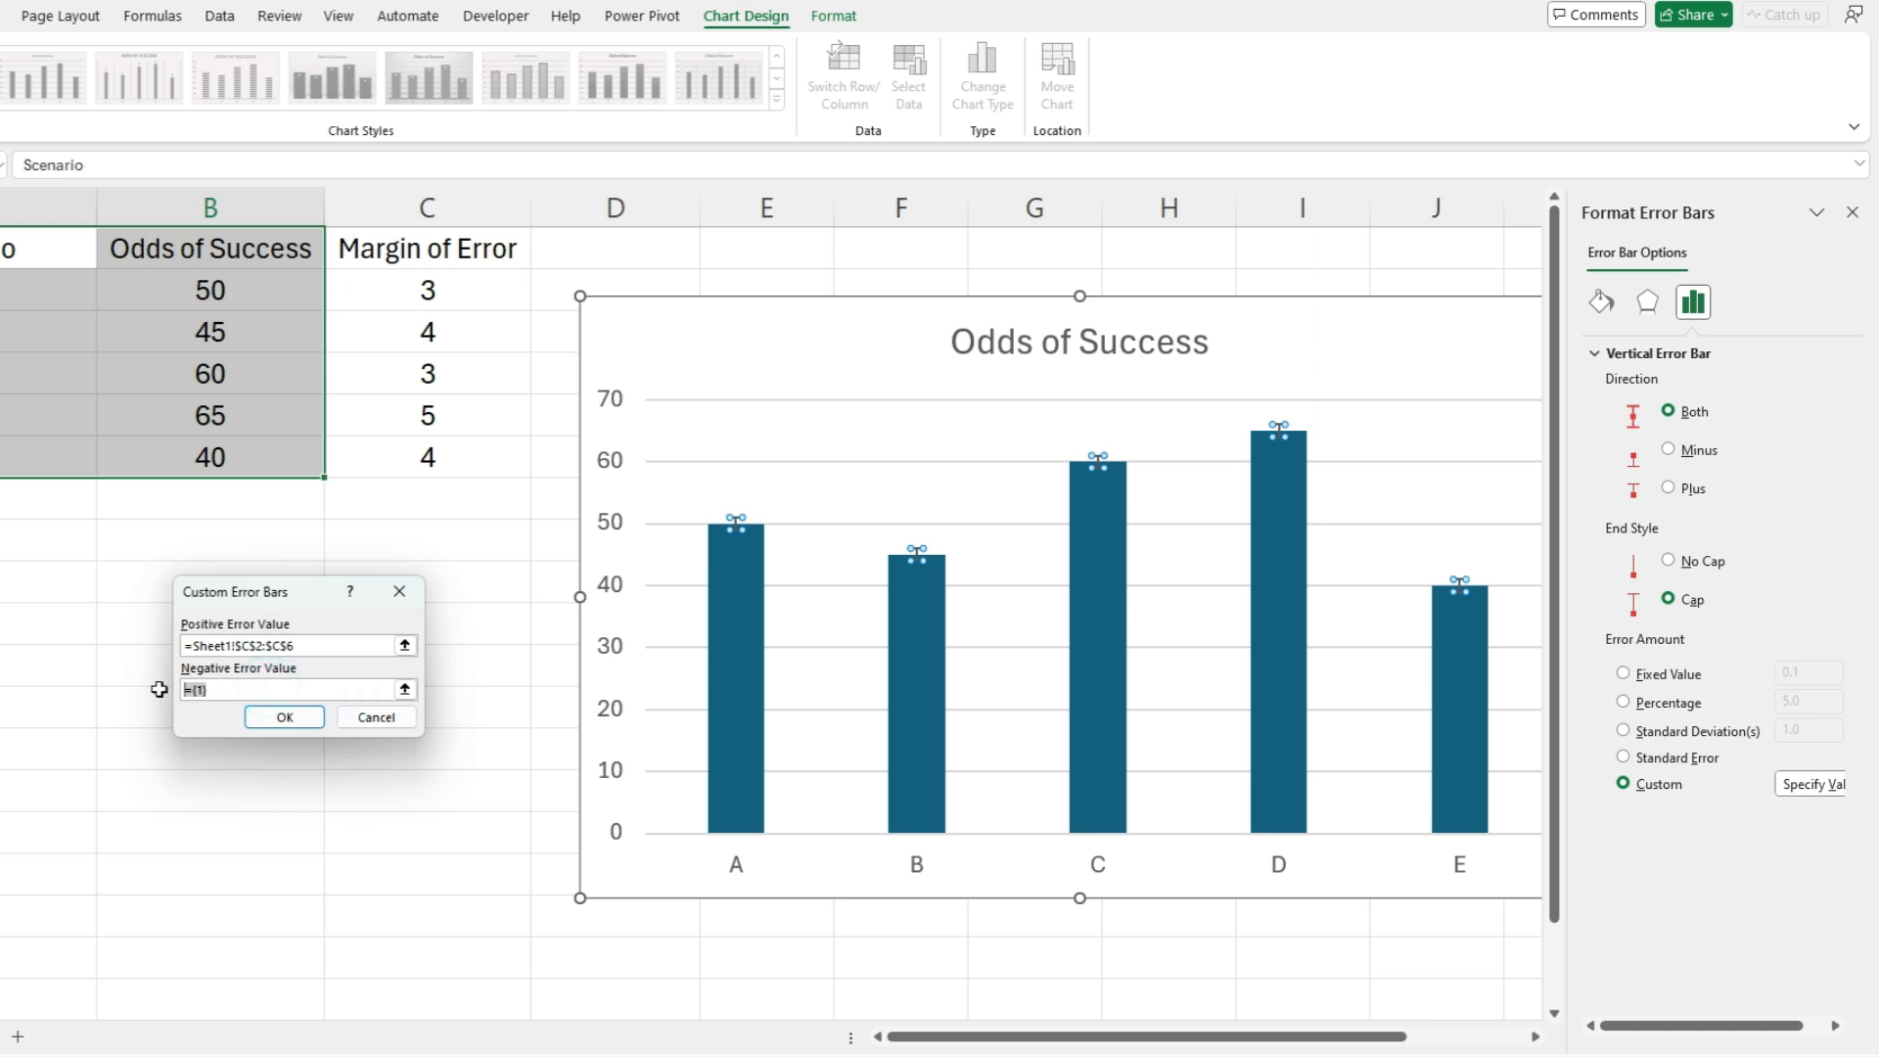
pyautogui.click(404, 689)
pyautogui.moveTo(478, 284); pyautogui.dragTo(456, 442)
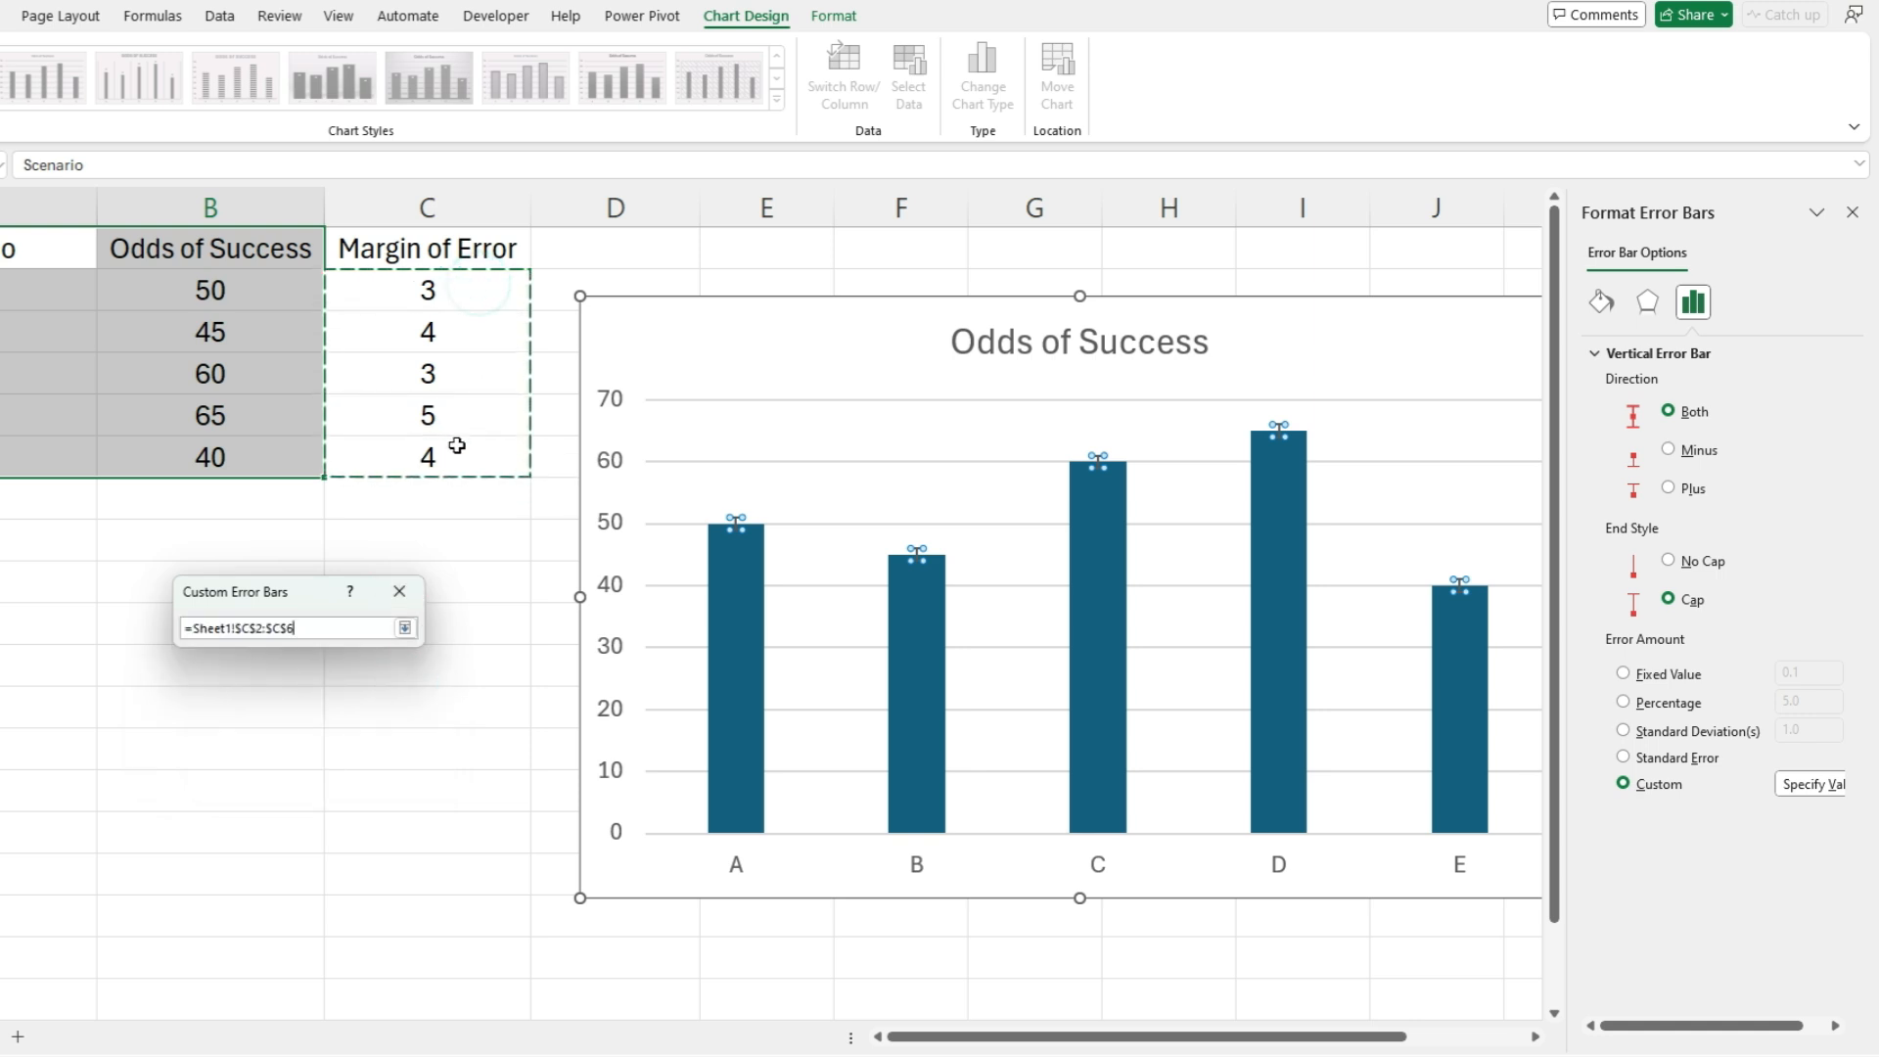
pyautogui.click(404, 627)
pyautogui.click(305, 721)
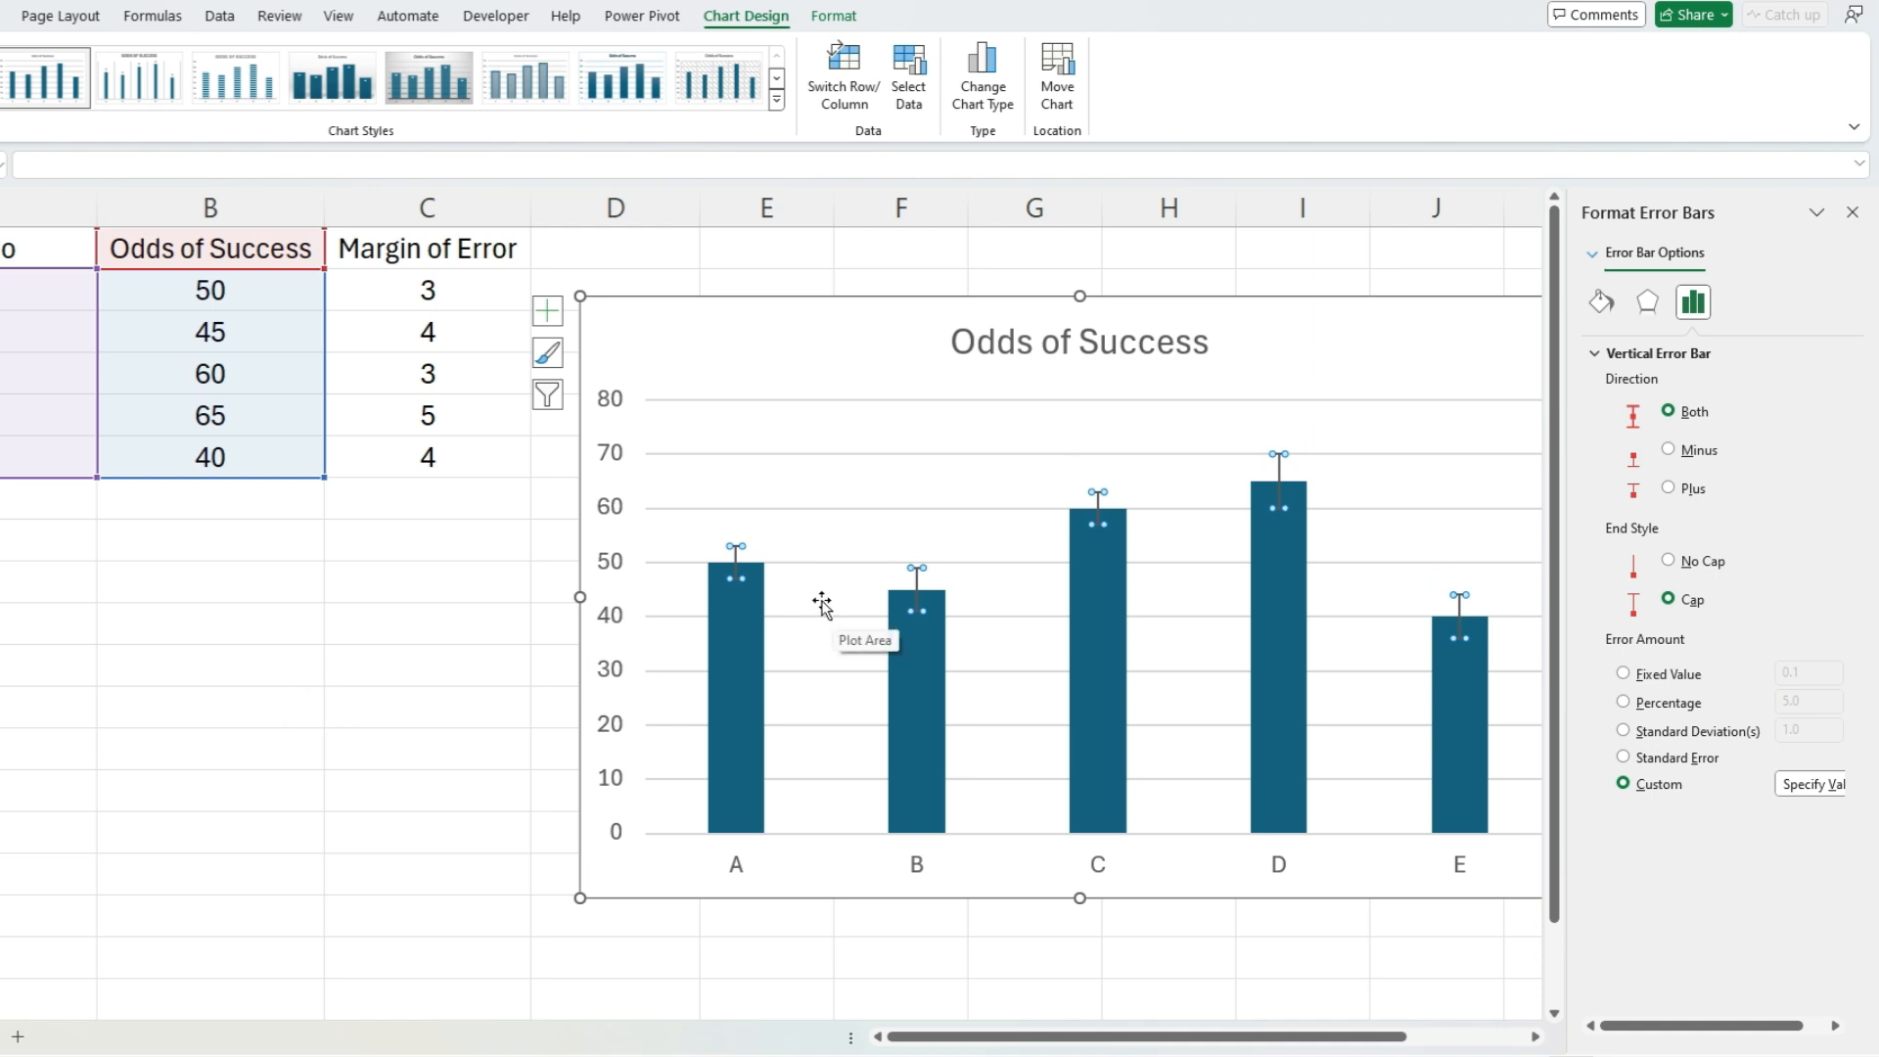
# Step: Move the chart off column D and enter the heading Range in cell D1
pyautogui.click(976, 585)
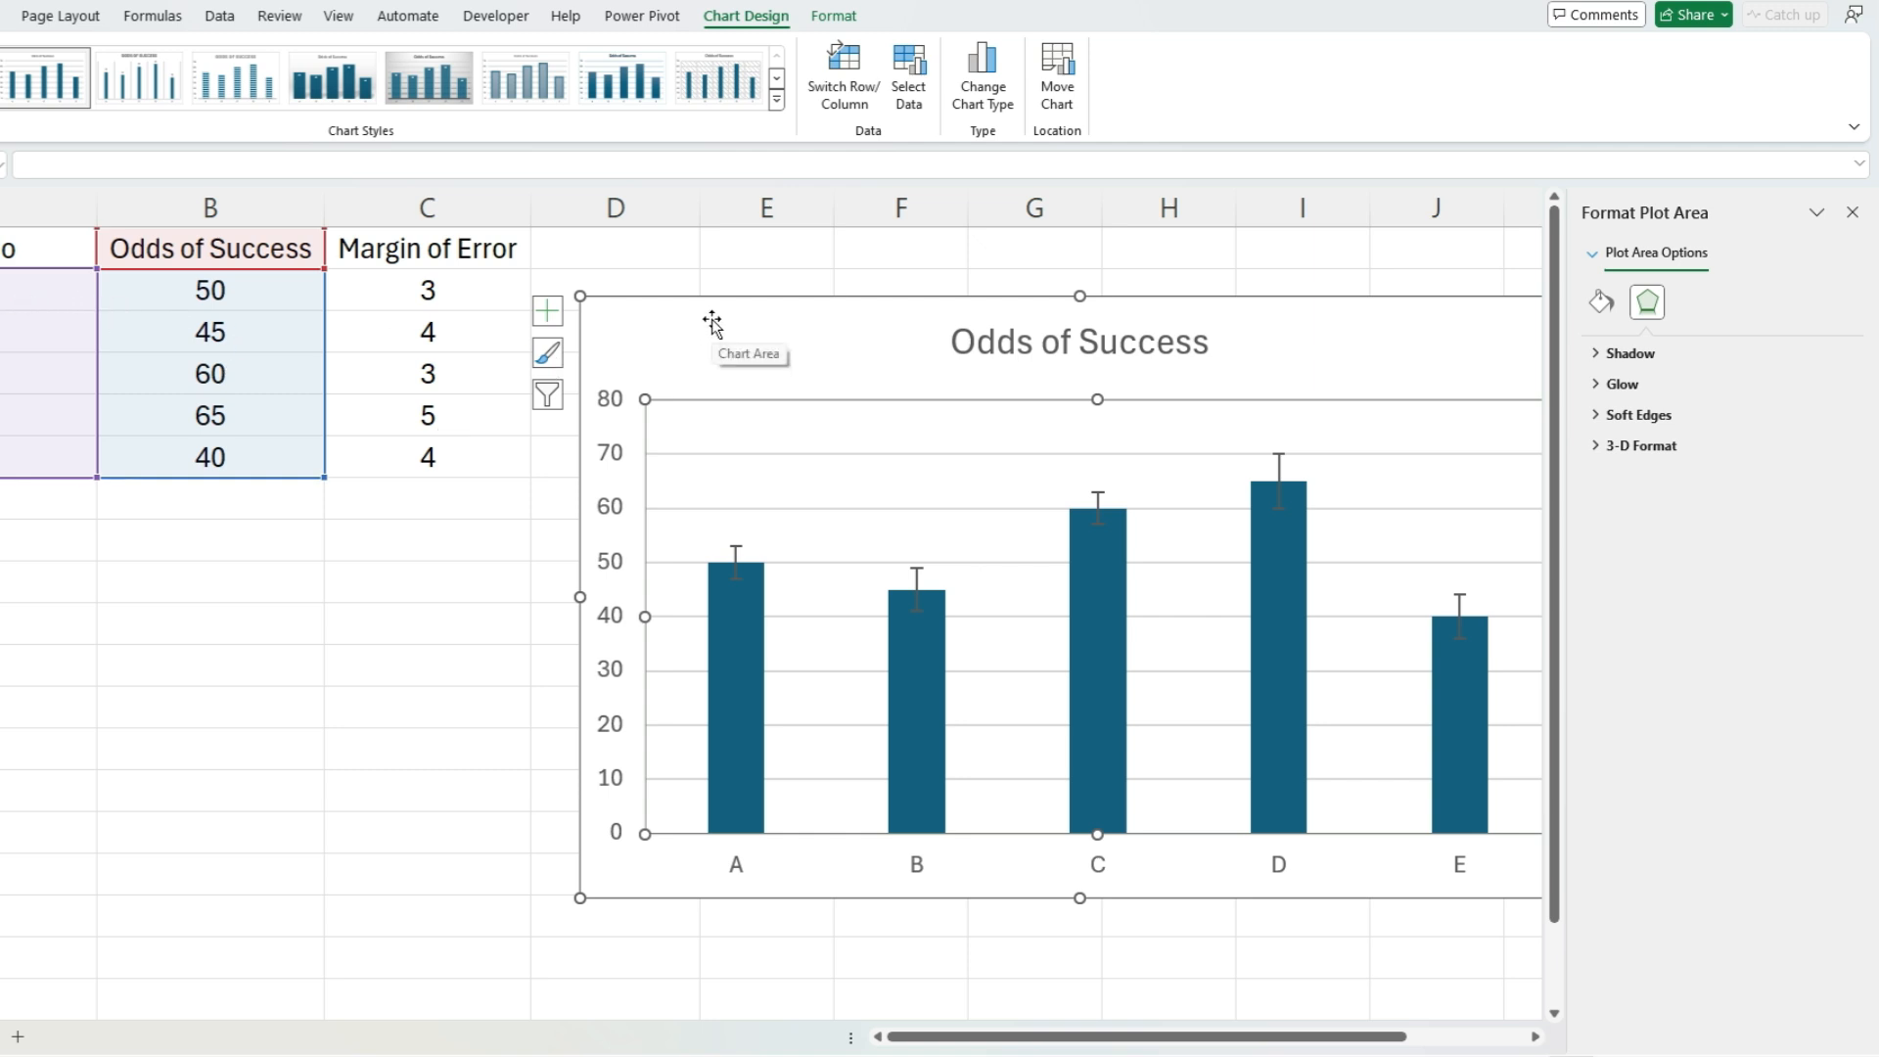
pyautogui.moveTo(711, 321); pyautogui.dragTo(844, 319)
pyautogui.click(641, 254)
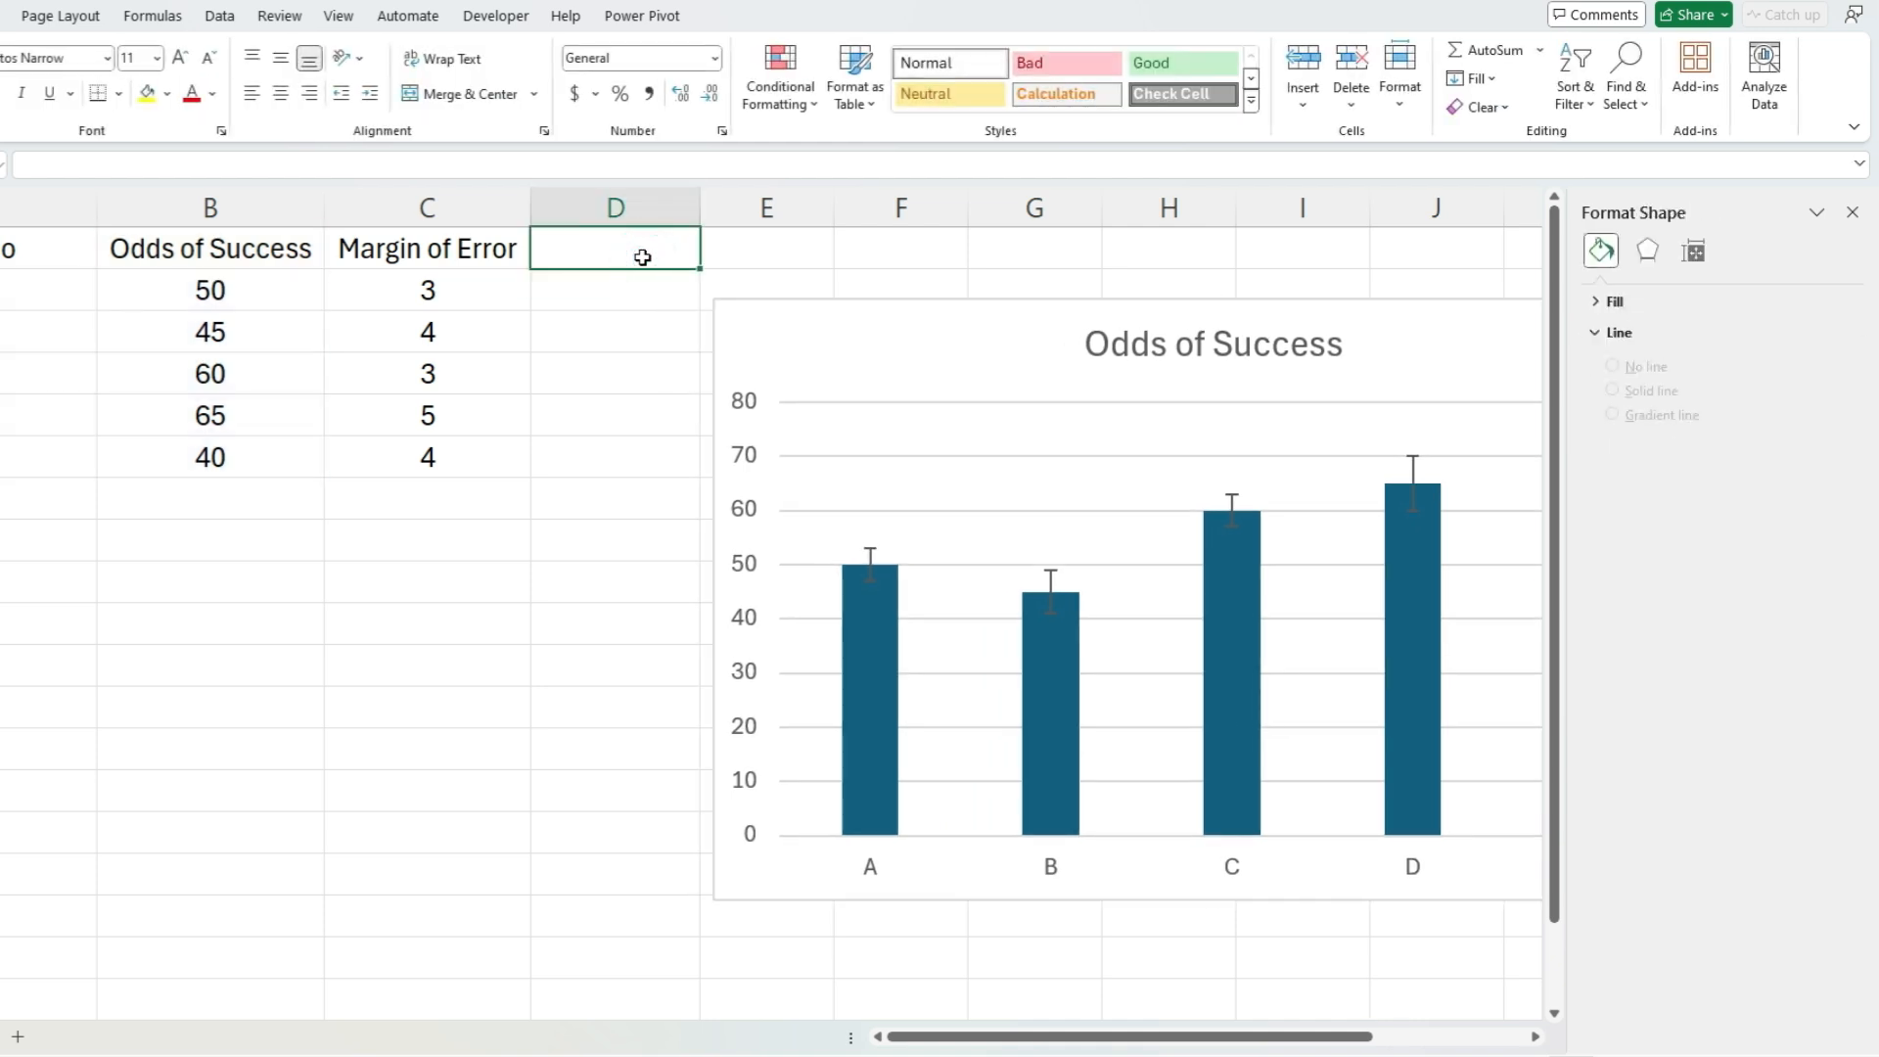
pyautogui.write('Range')
pyautogui.press('Return')
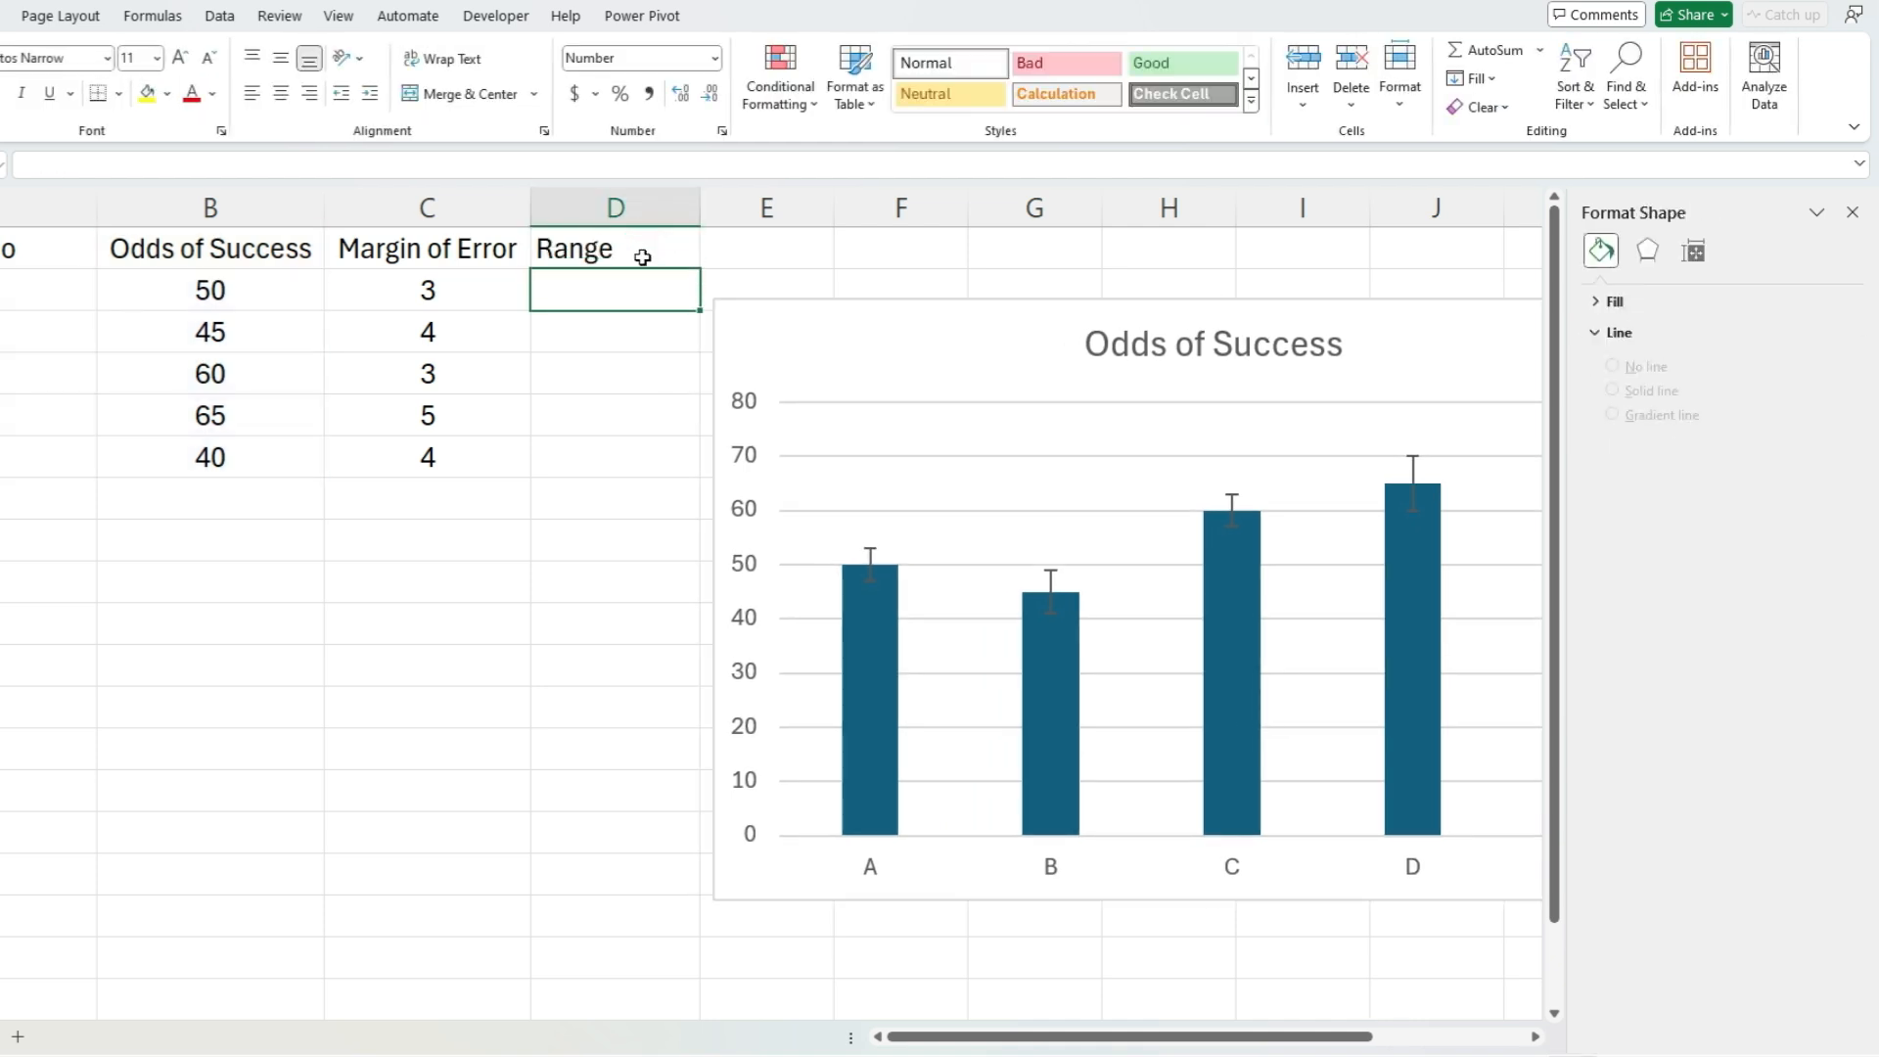
# Step: Enter the formula =B2-C2 in cell D2 to calculate the lower bound of the first scenario
pyautogui.write('=')
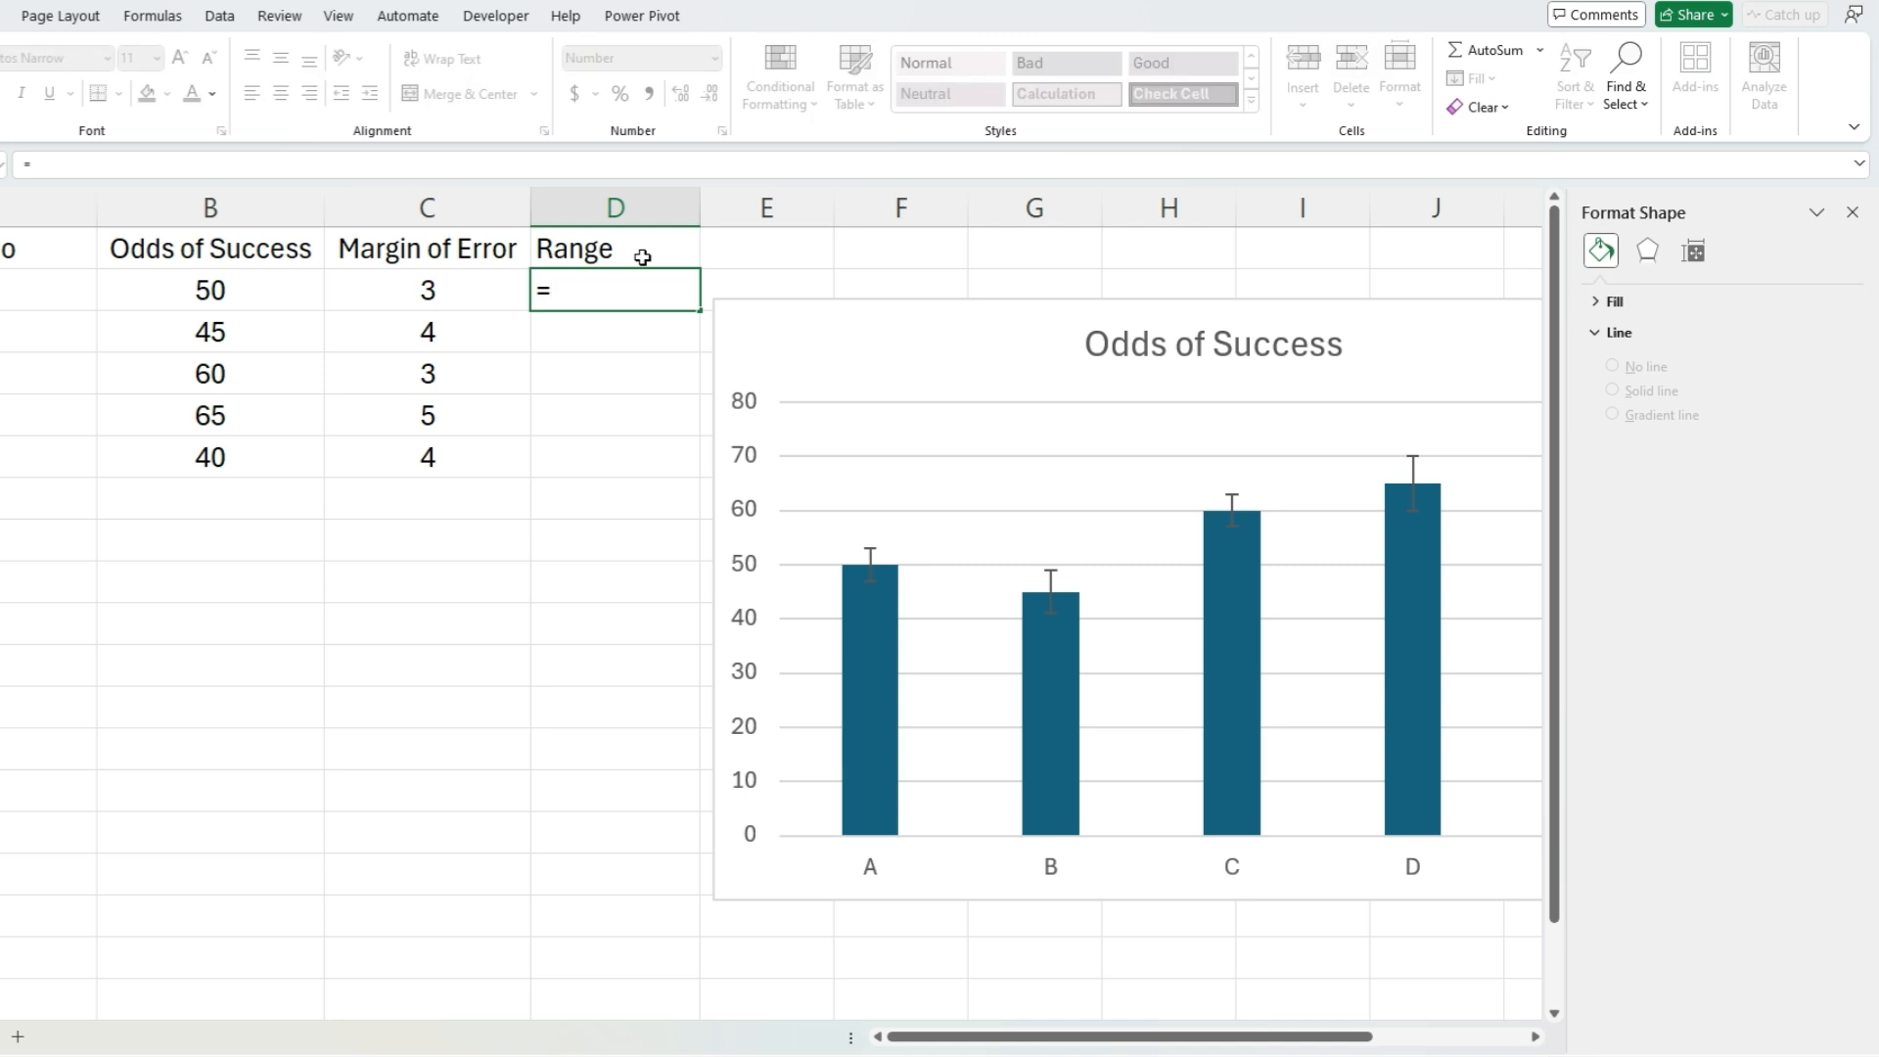
pyautogui.press('Left')
pyautogui.press('Left')
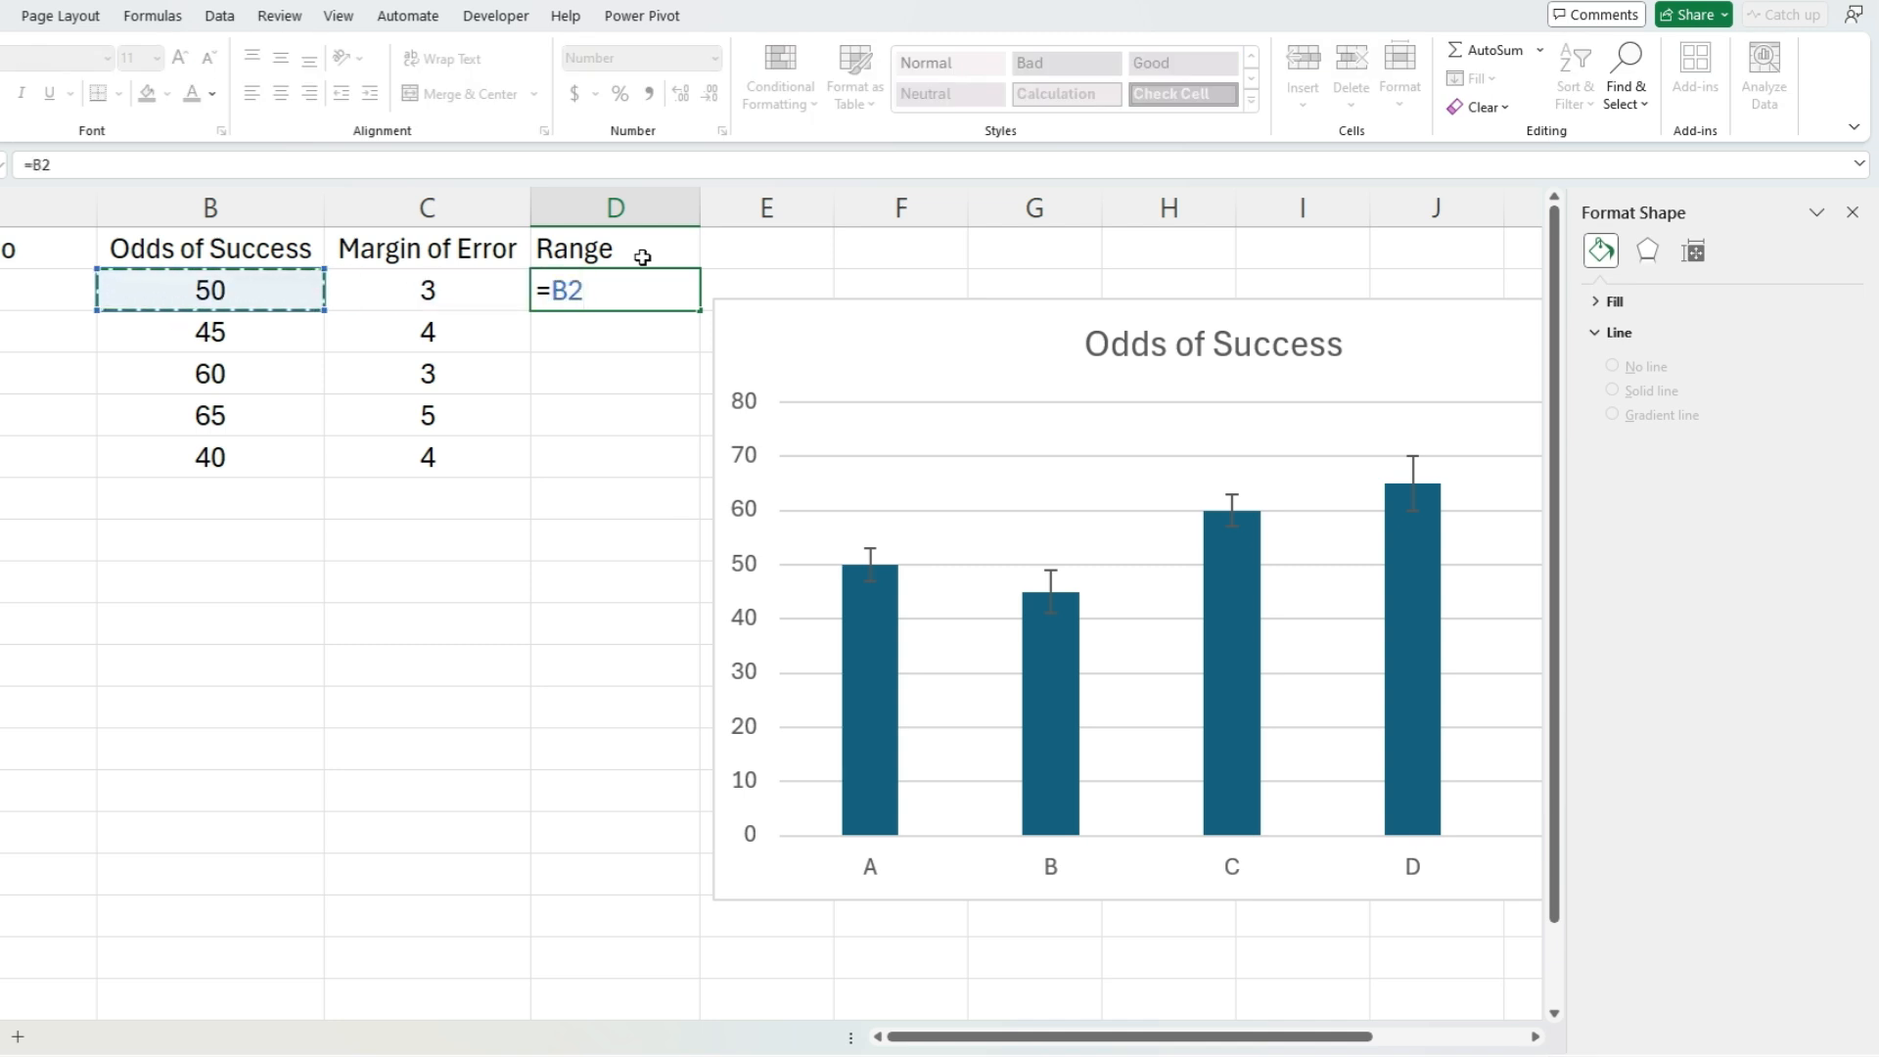
pyautogui.write('-')
pyautogui.press('Left')
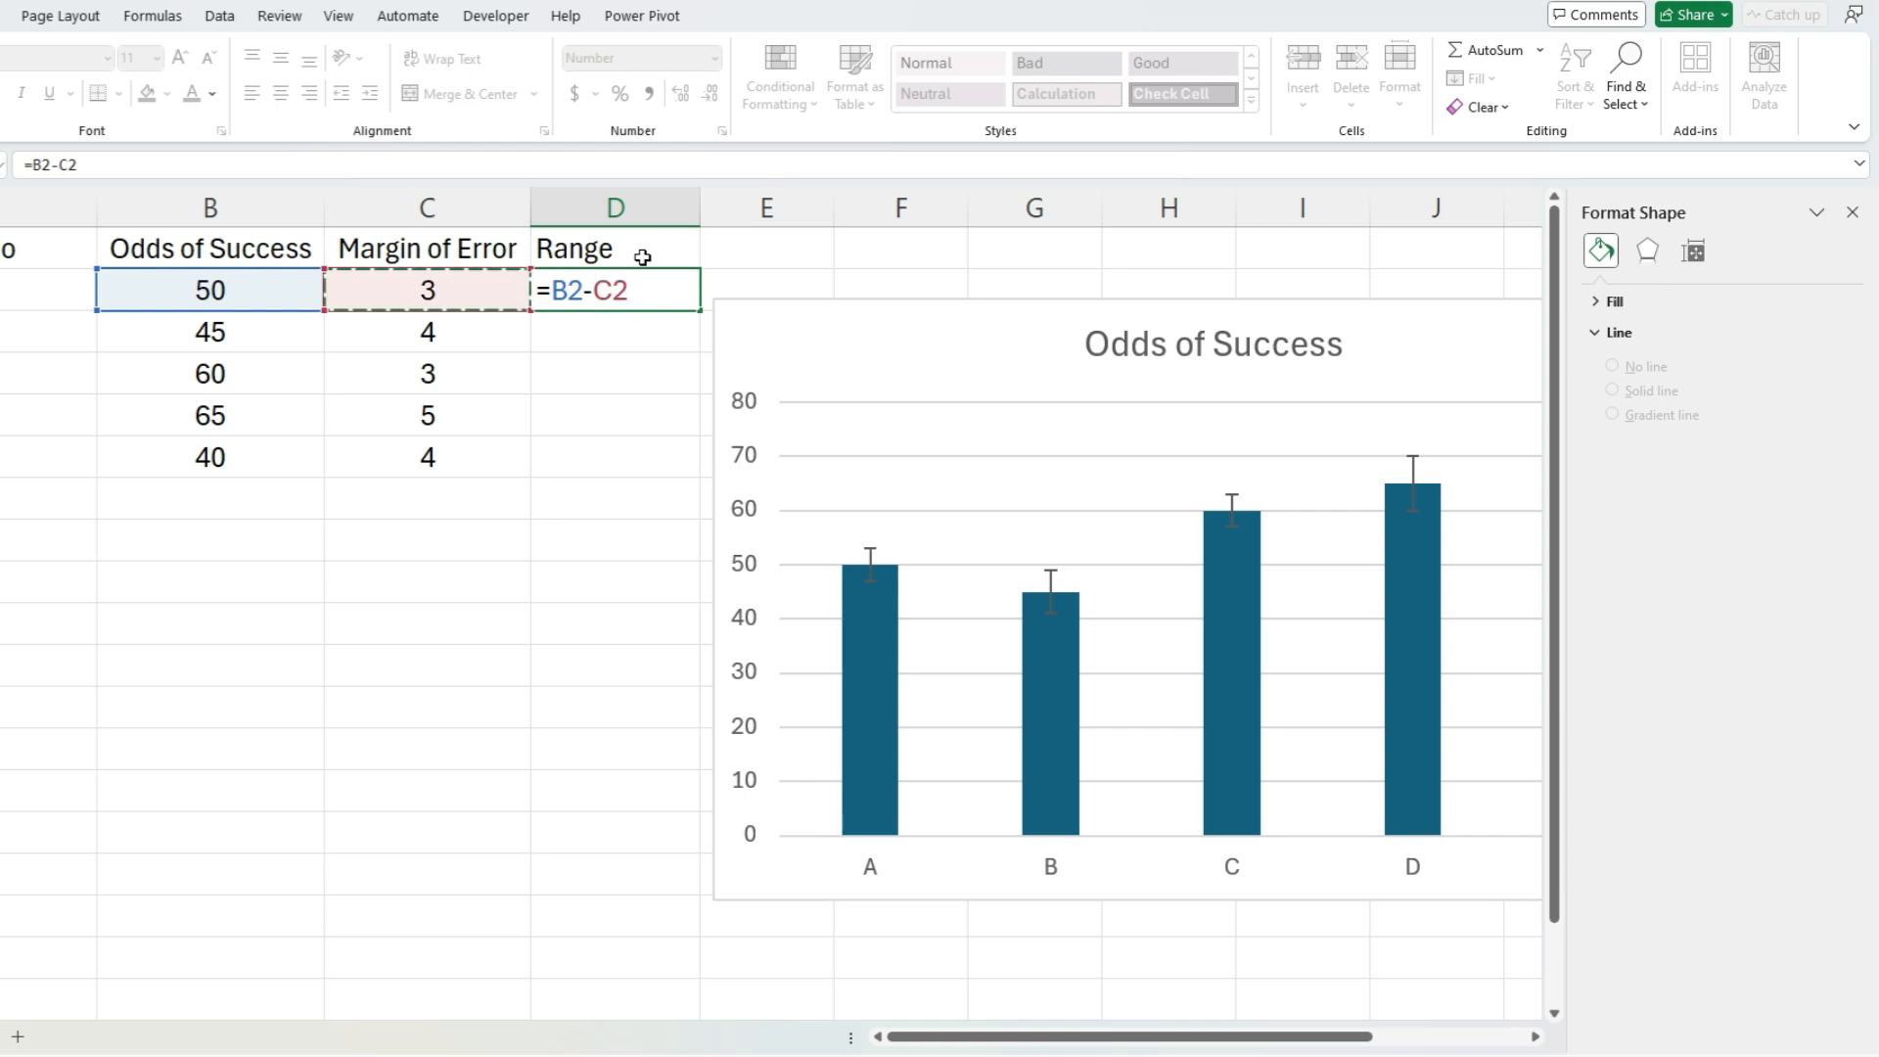
pyautogui.press('Return')
pyautogui.press('Up')
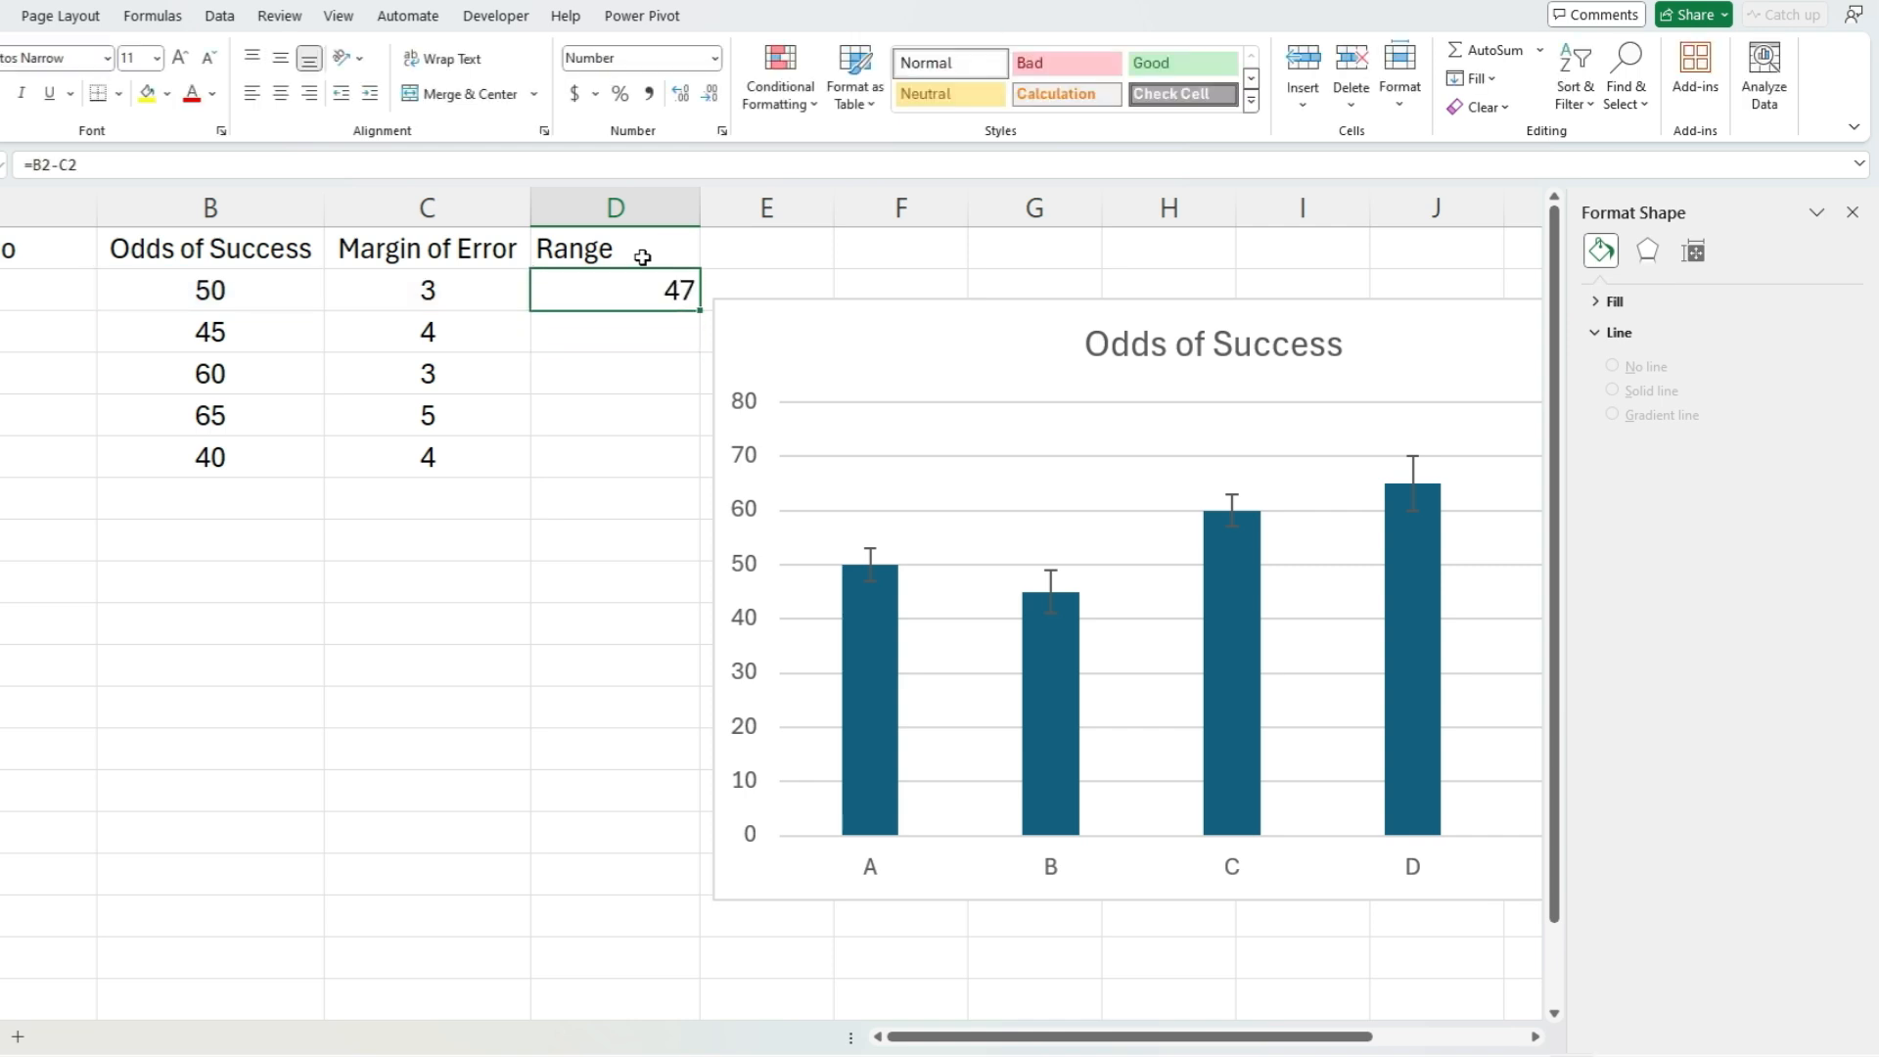
# Step: Extend the formula in D2 to =(B2-C2)&"-"&(B2+C2) and fill it down to D6
pyautogui.click(35, 164)
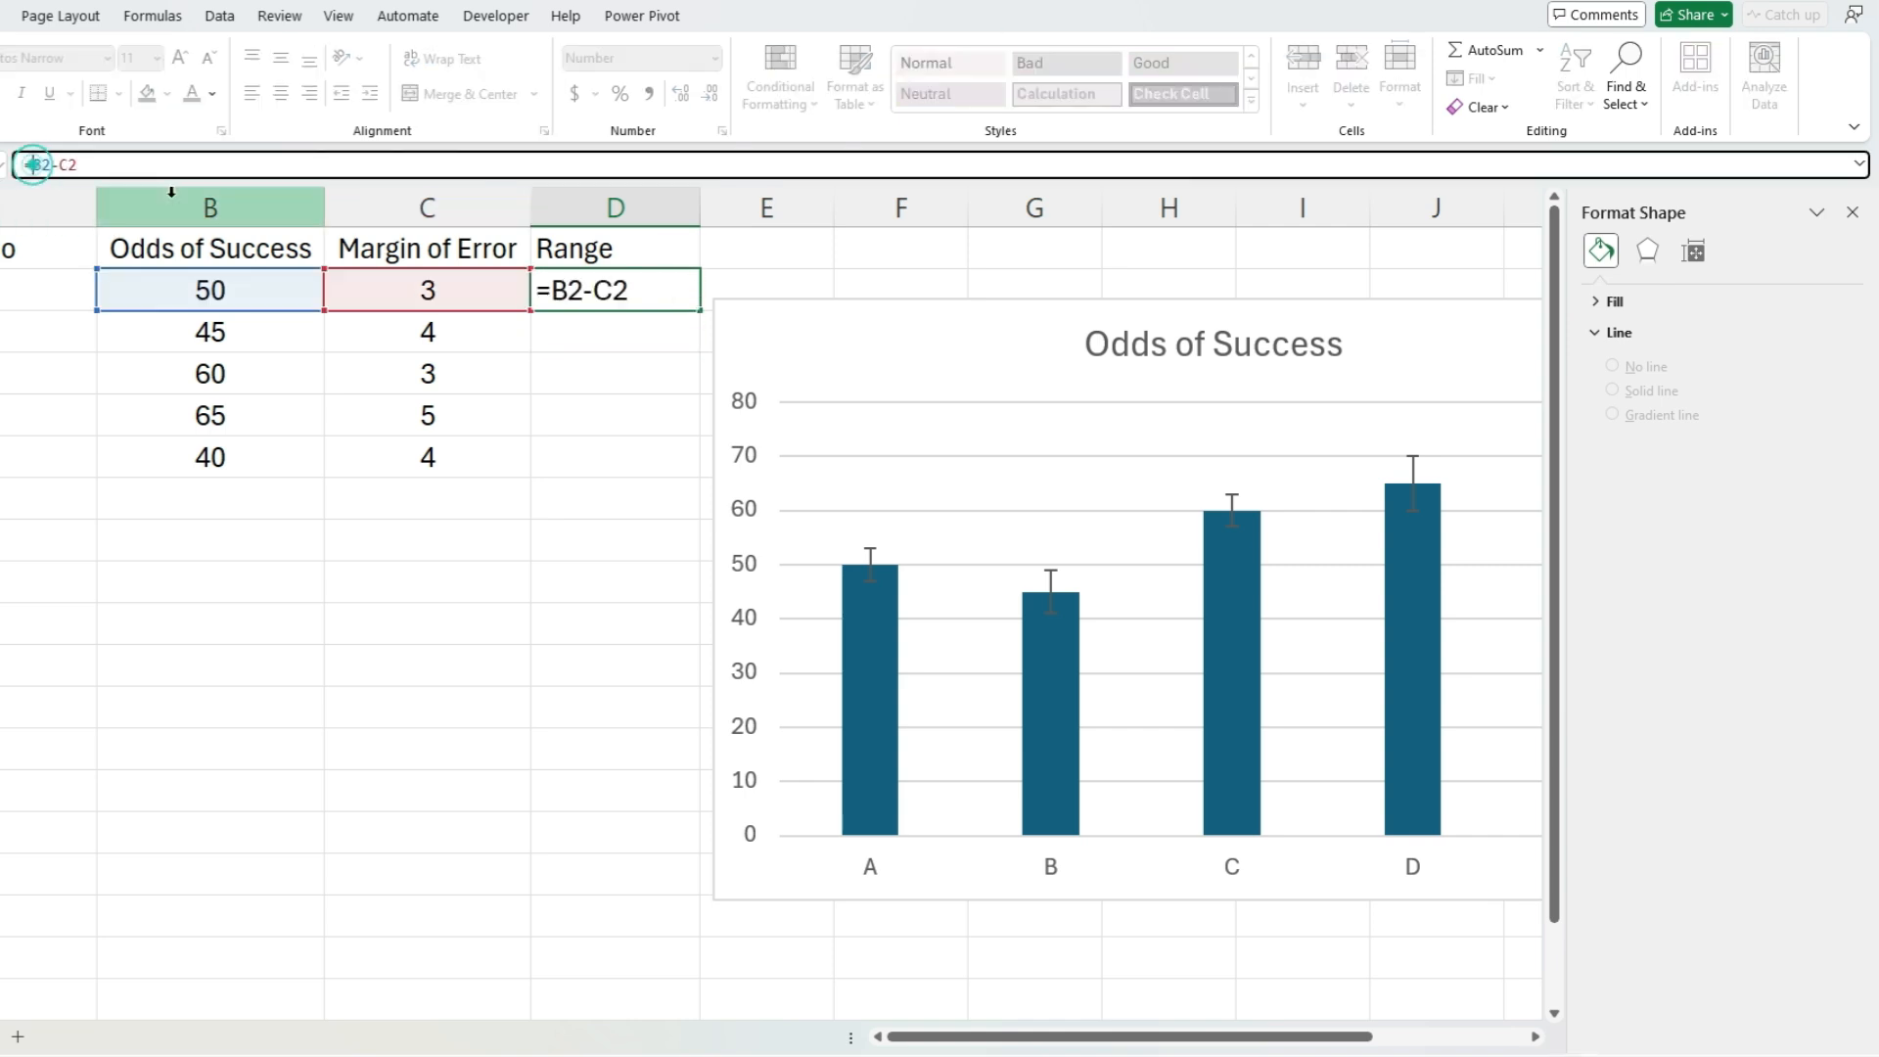
pyautogui.write('(')
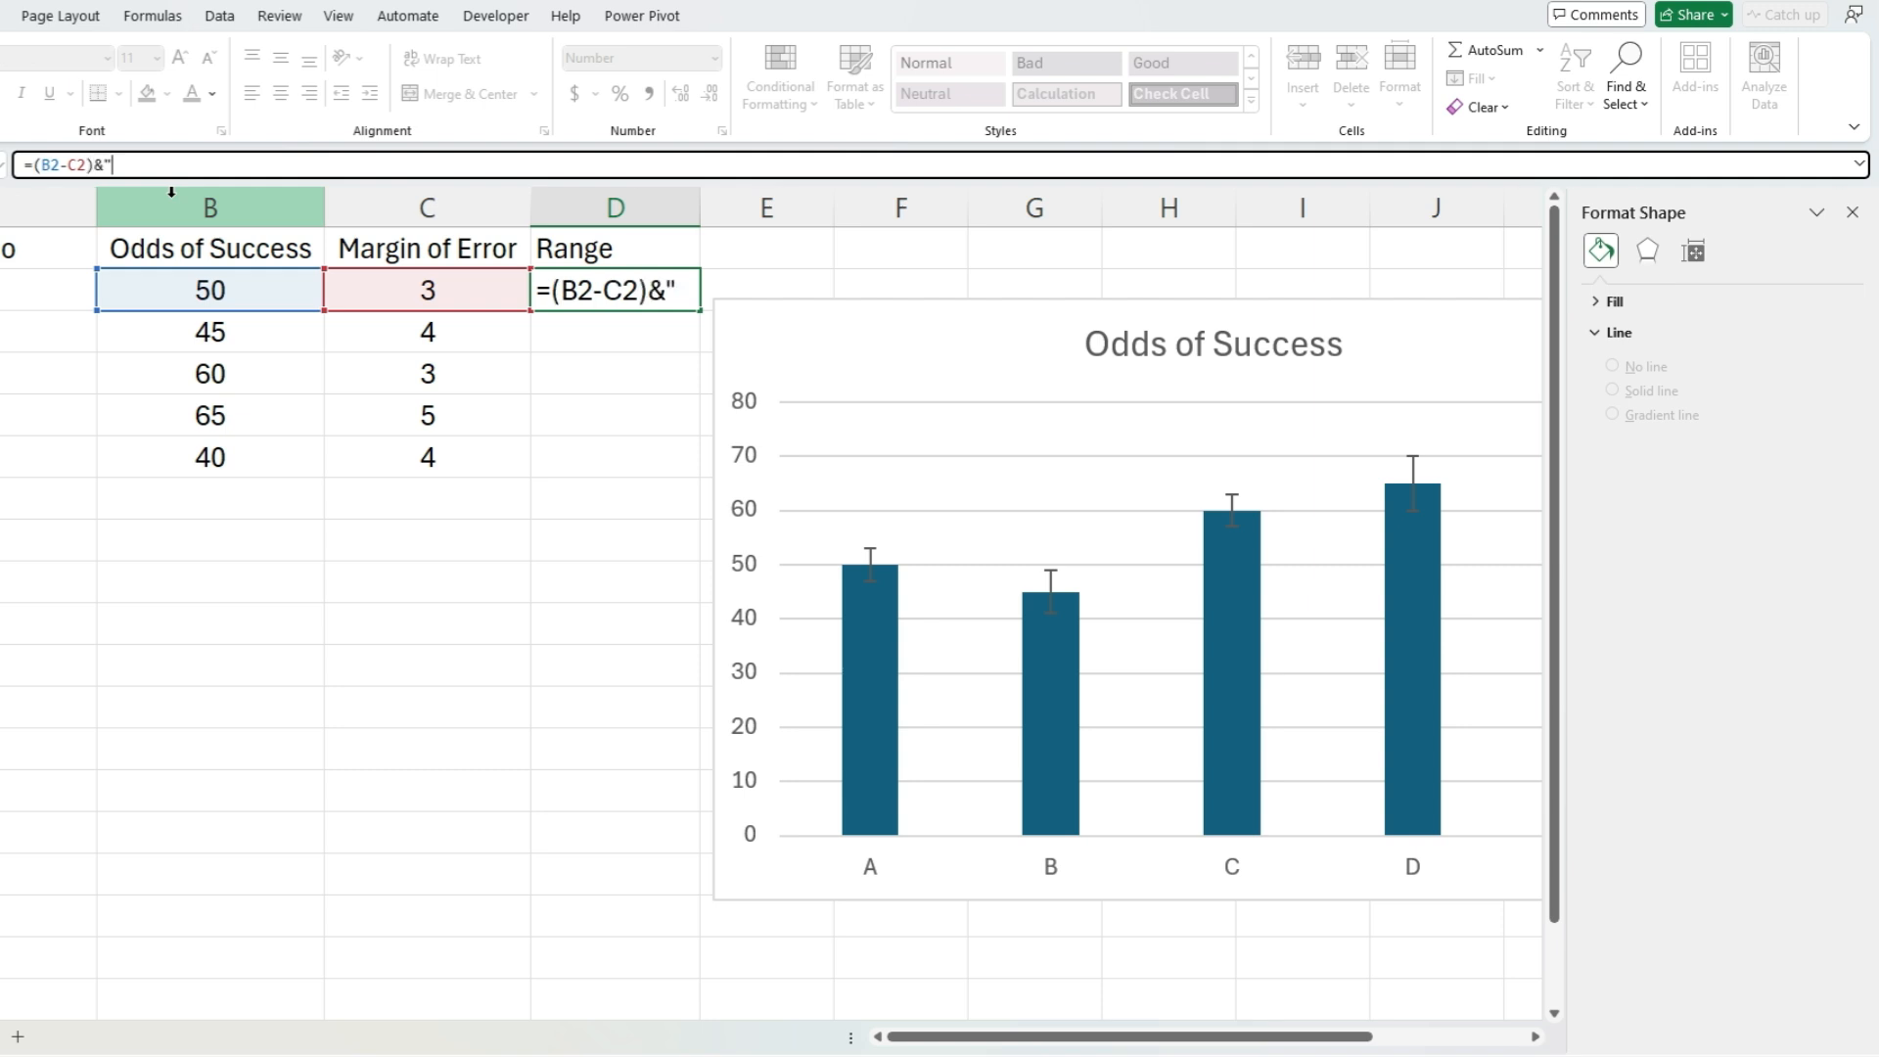
pyautogui.write(')&"-"&')
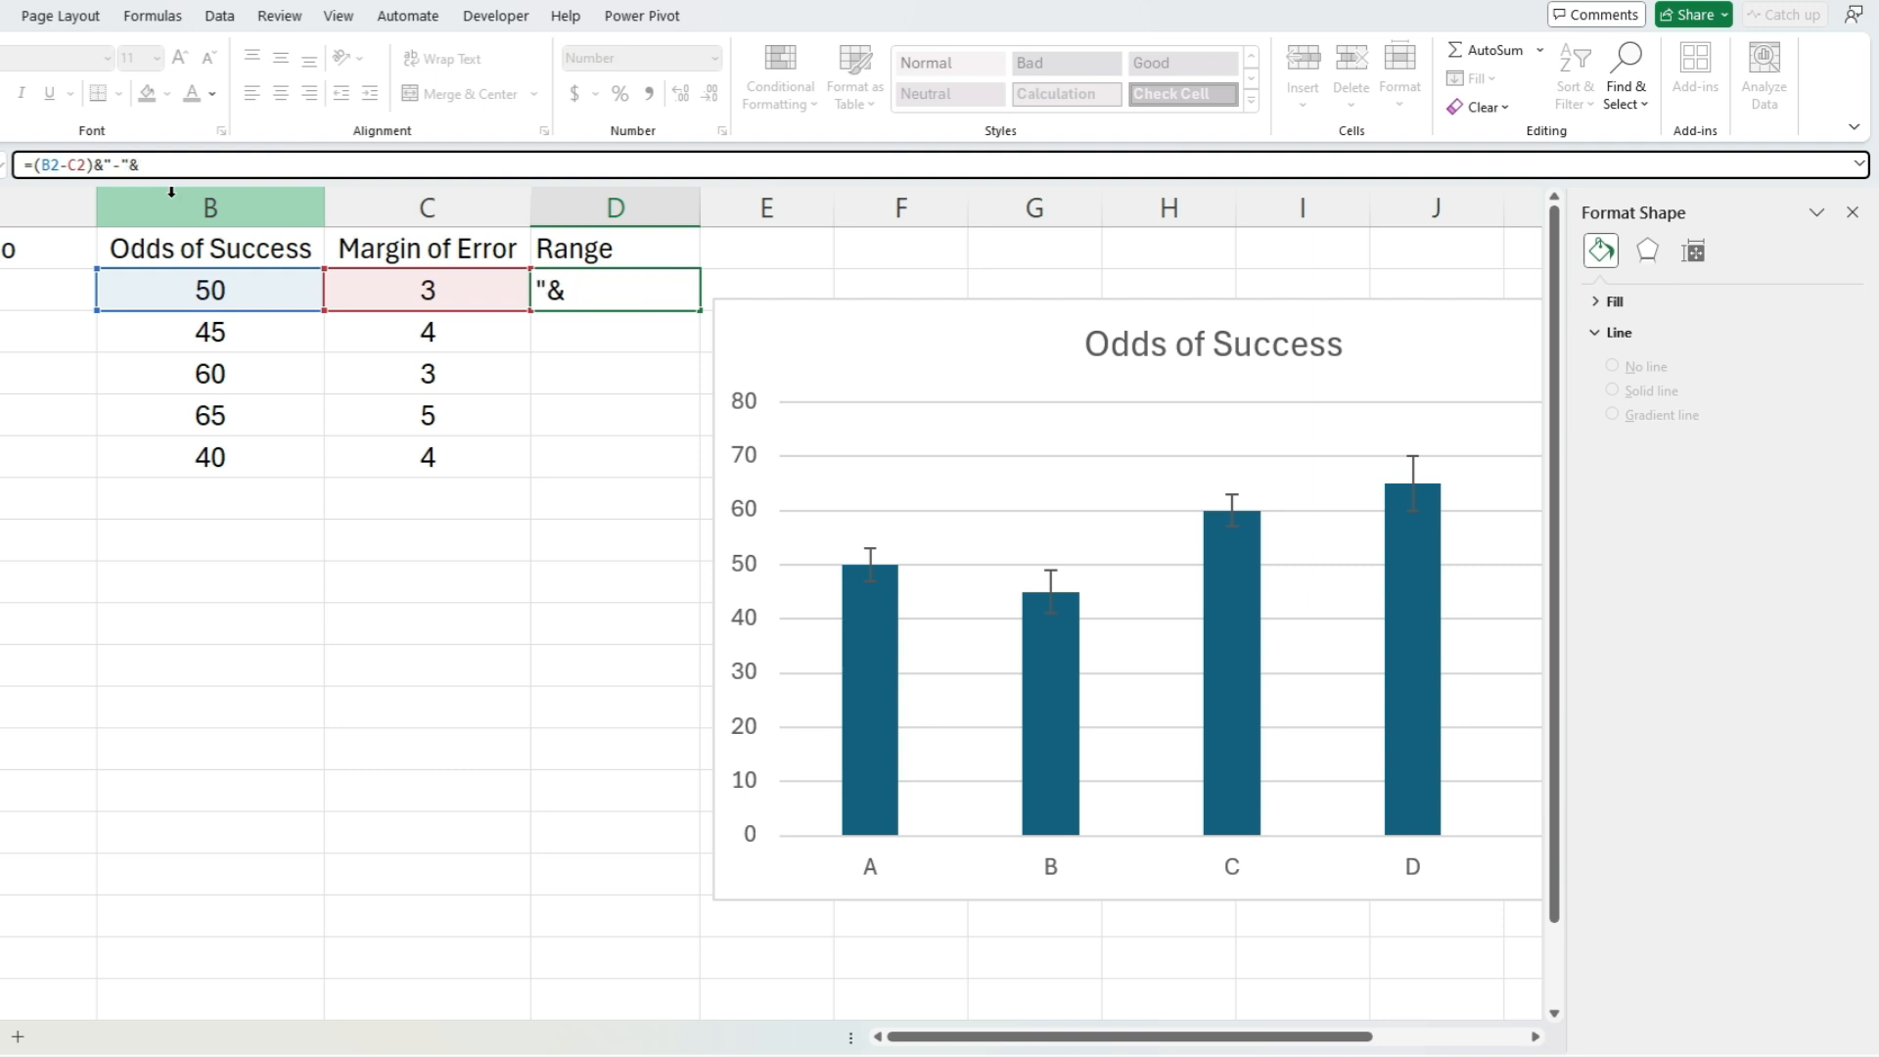
pyautogui.write('(')
pyautogui.click(252, 284)
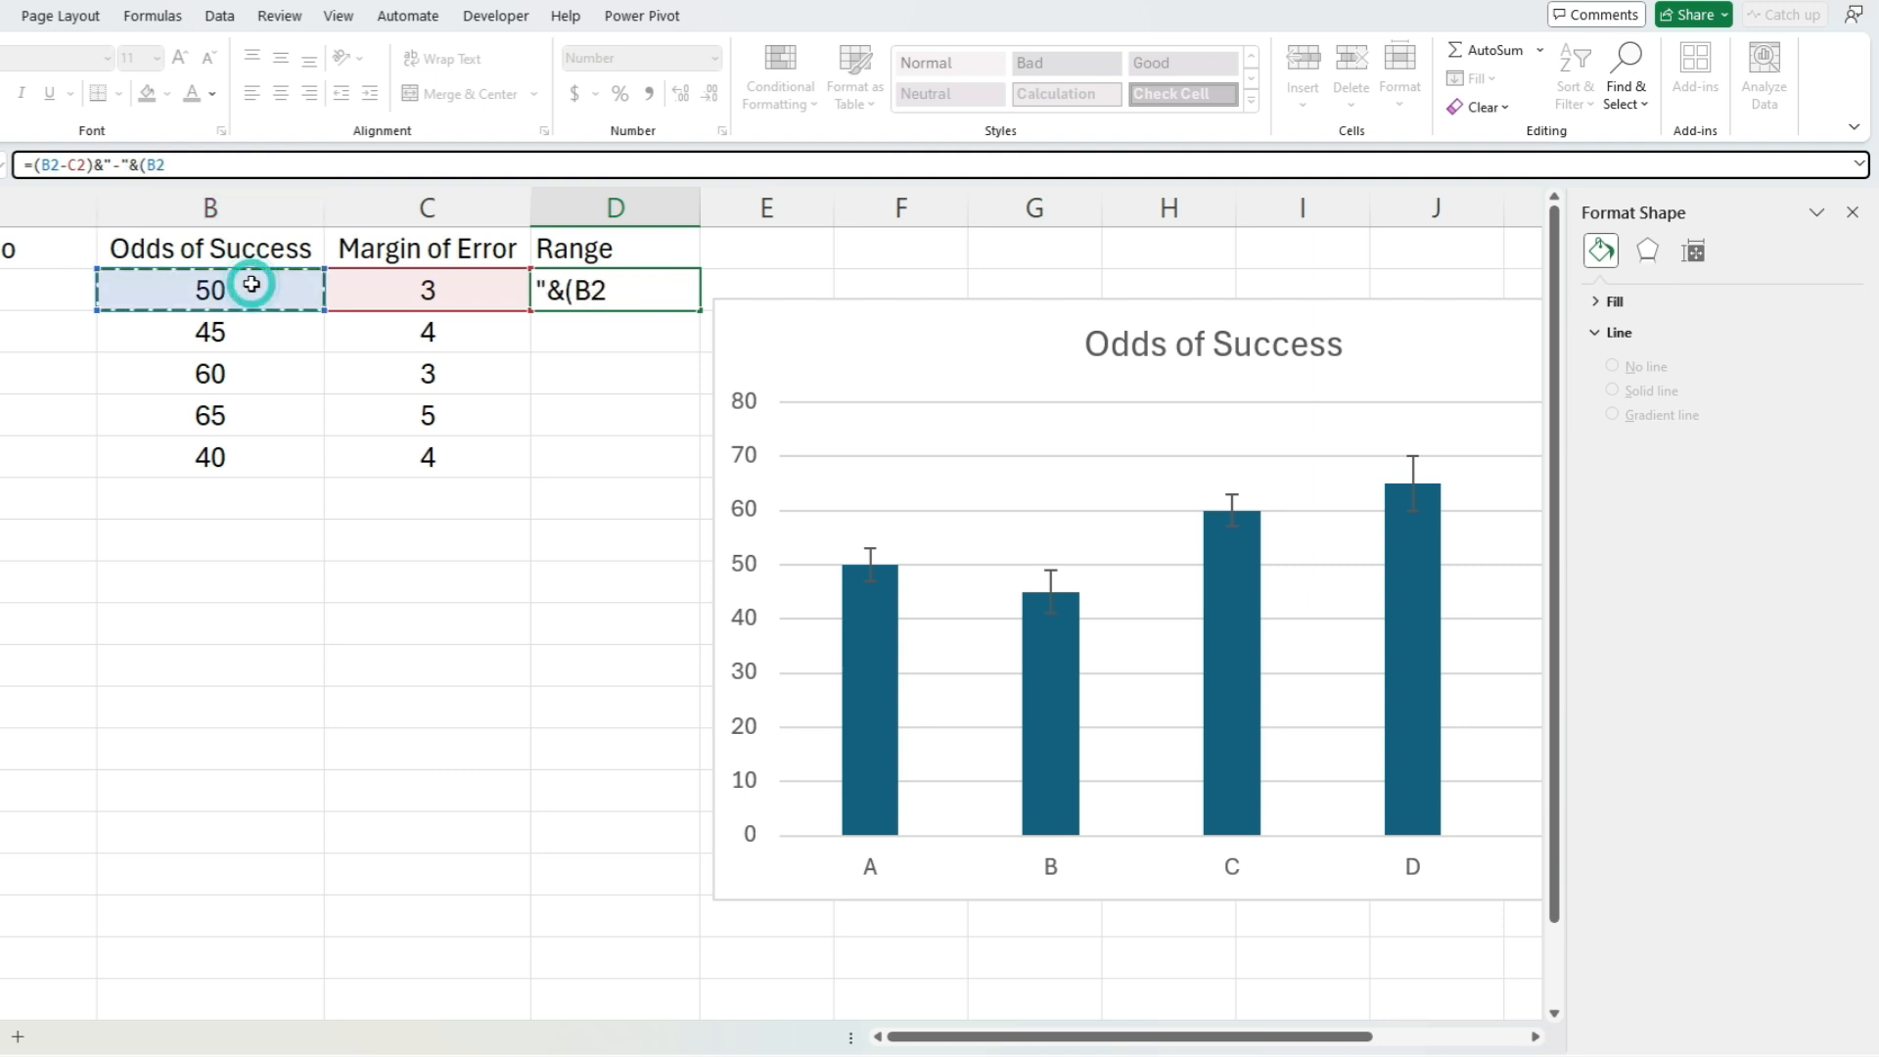
pyautogui.write('+')
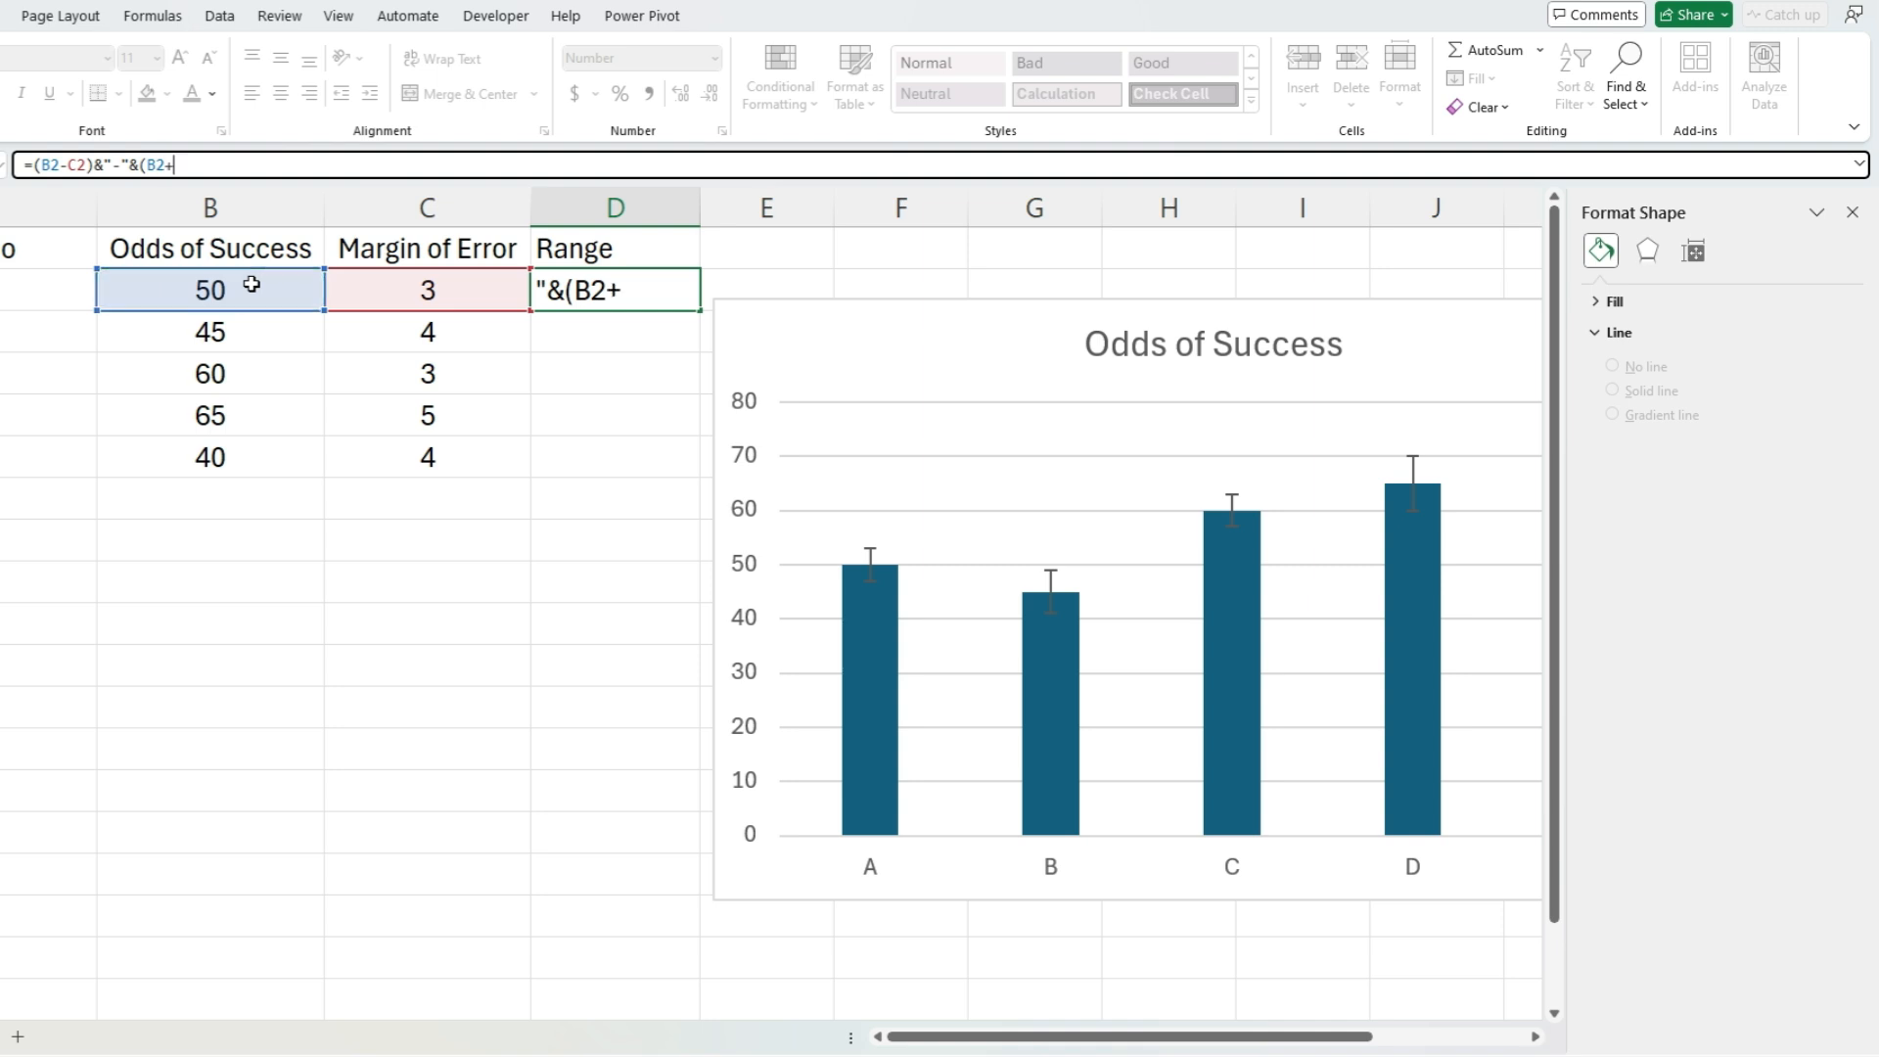
pyautogui.click(358, 295)
pyautogui.write(')')
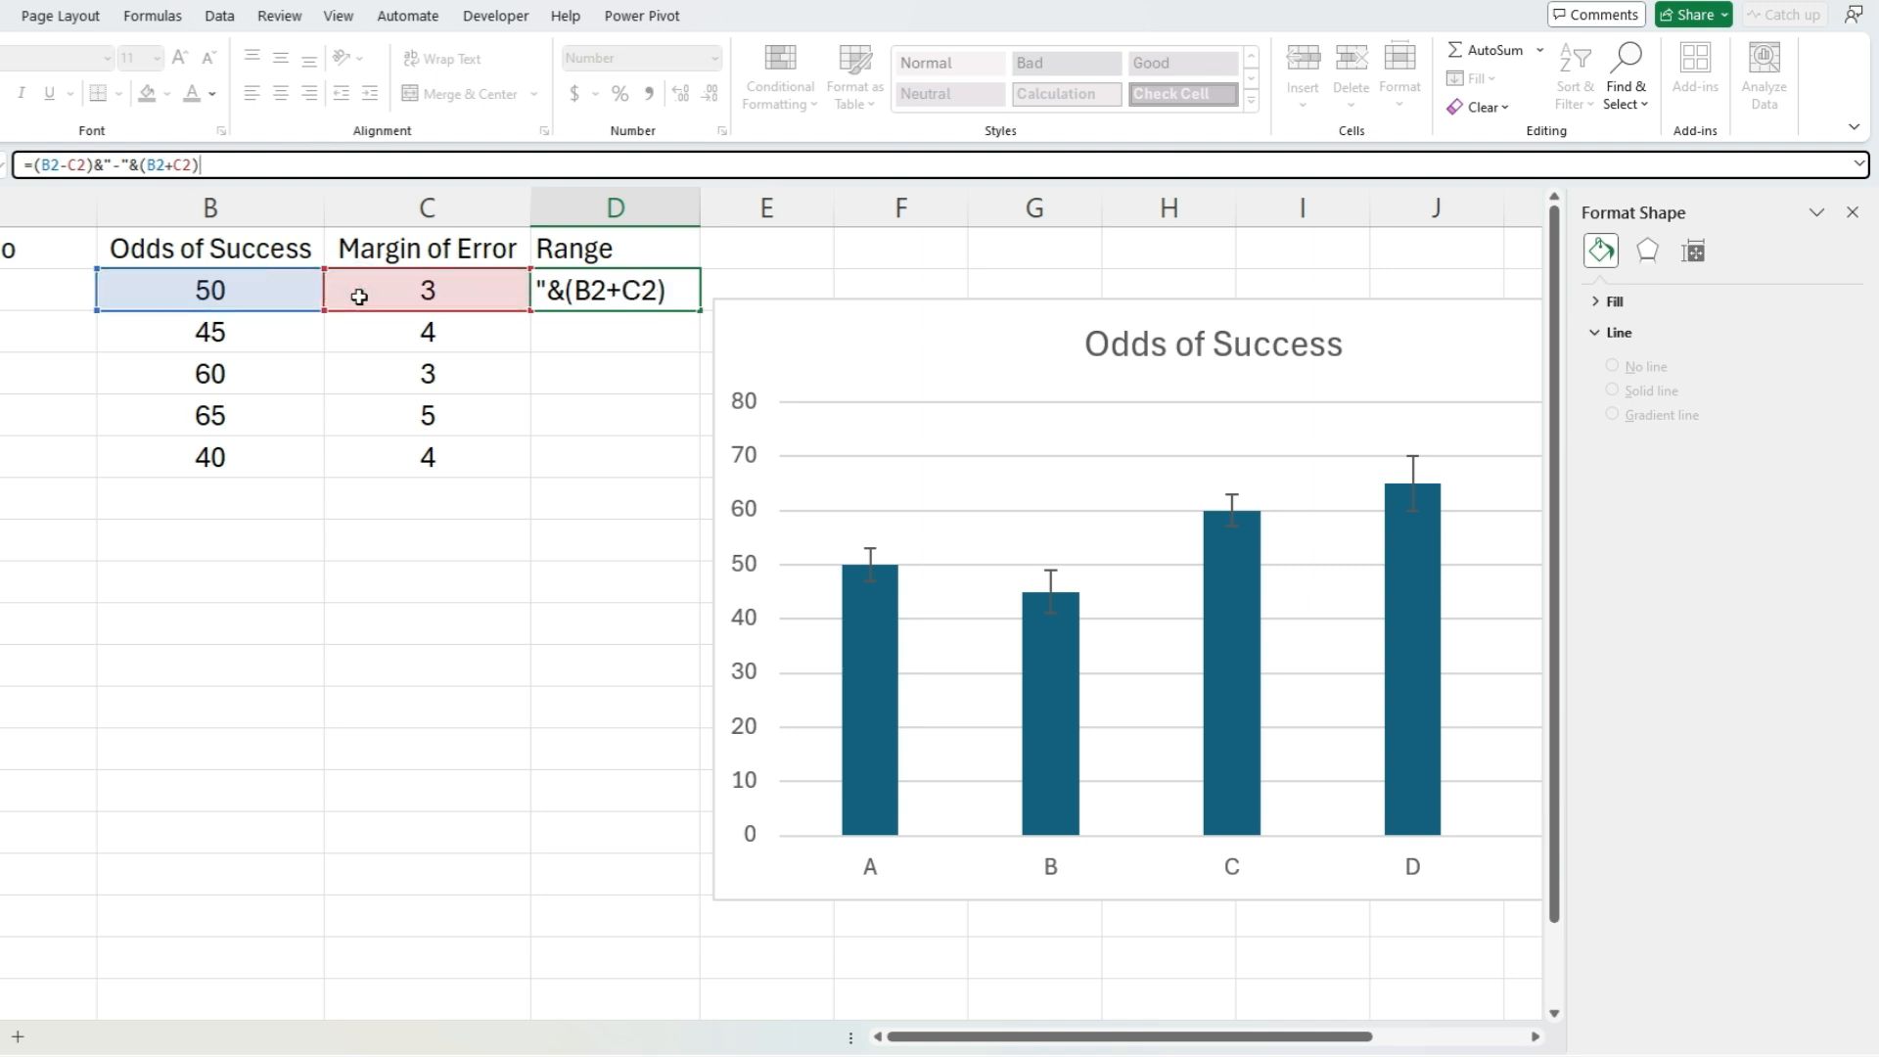
pyautogui.press('Return')
pyautogui.press('Up')
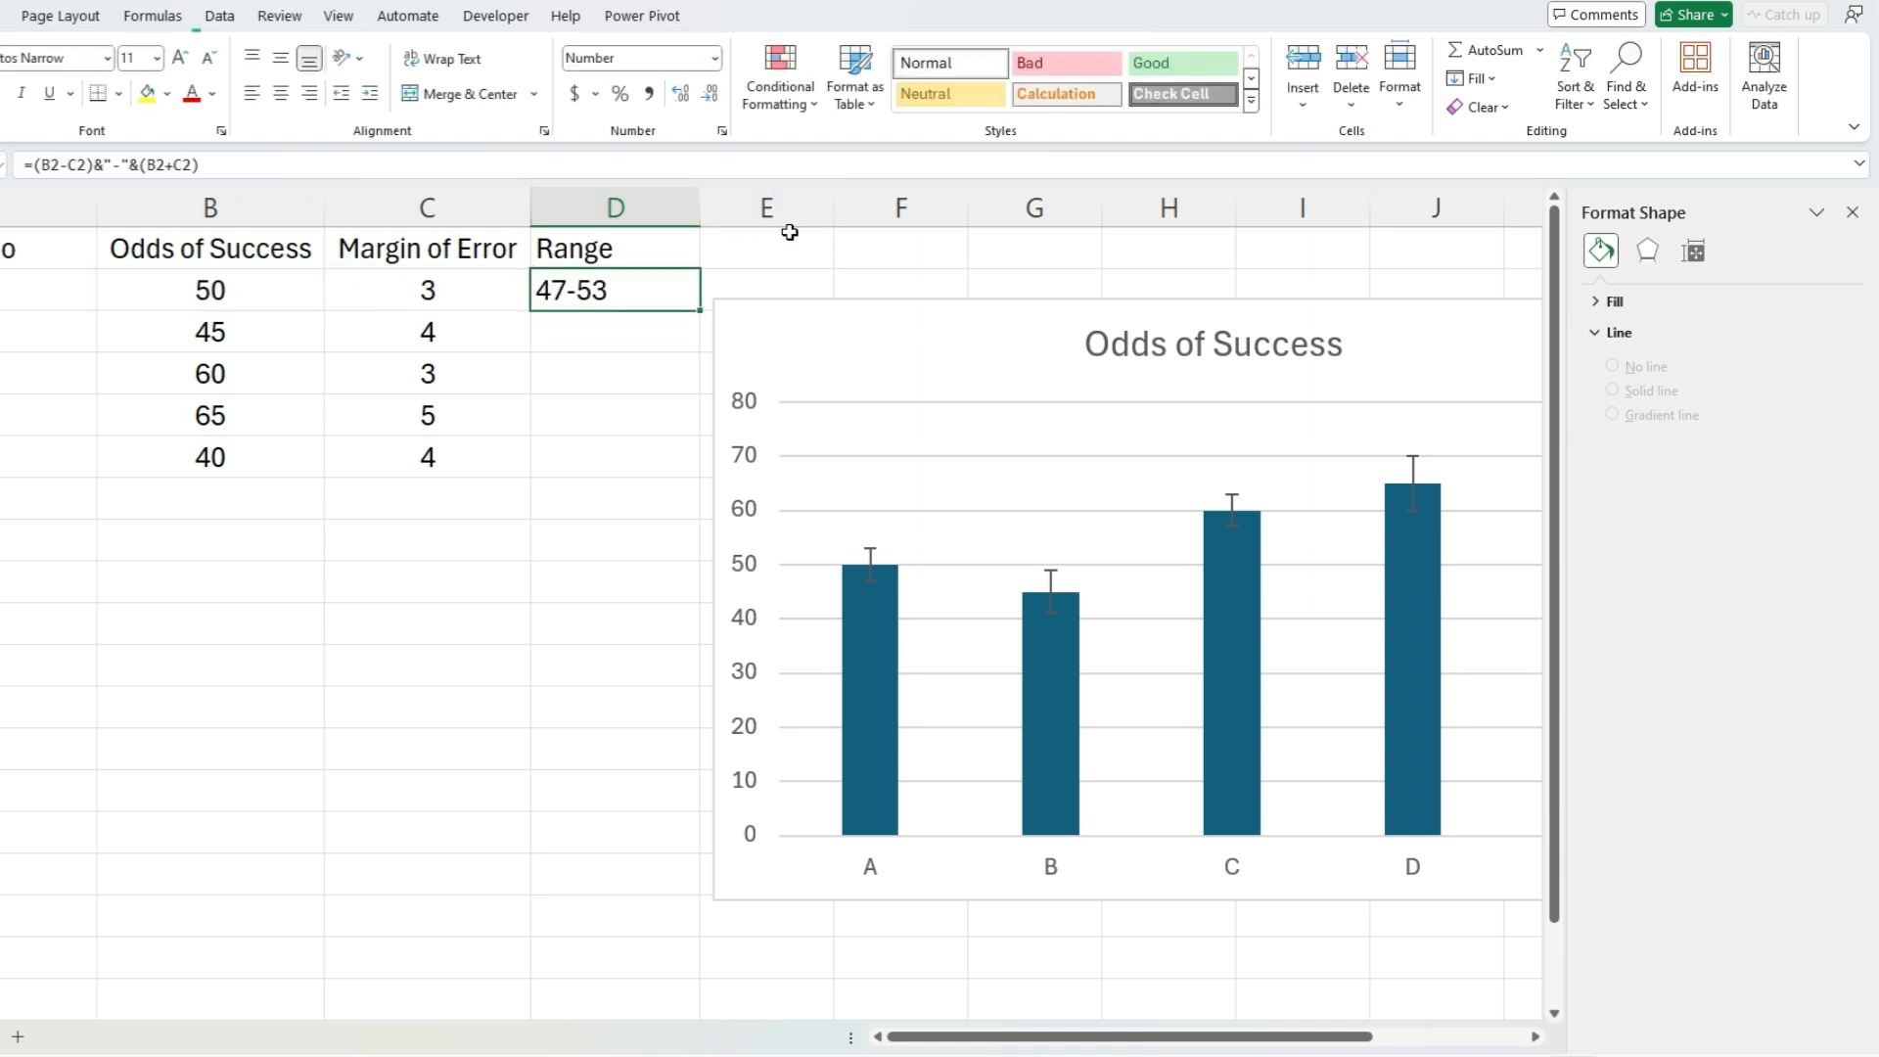
pyautogui.doubleClick(701, 314)
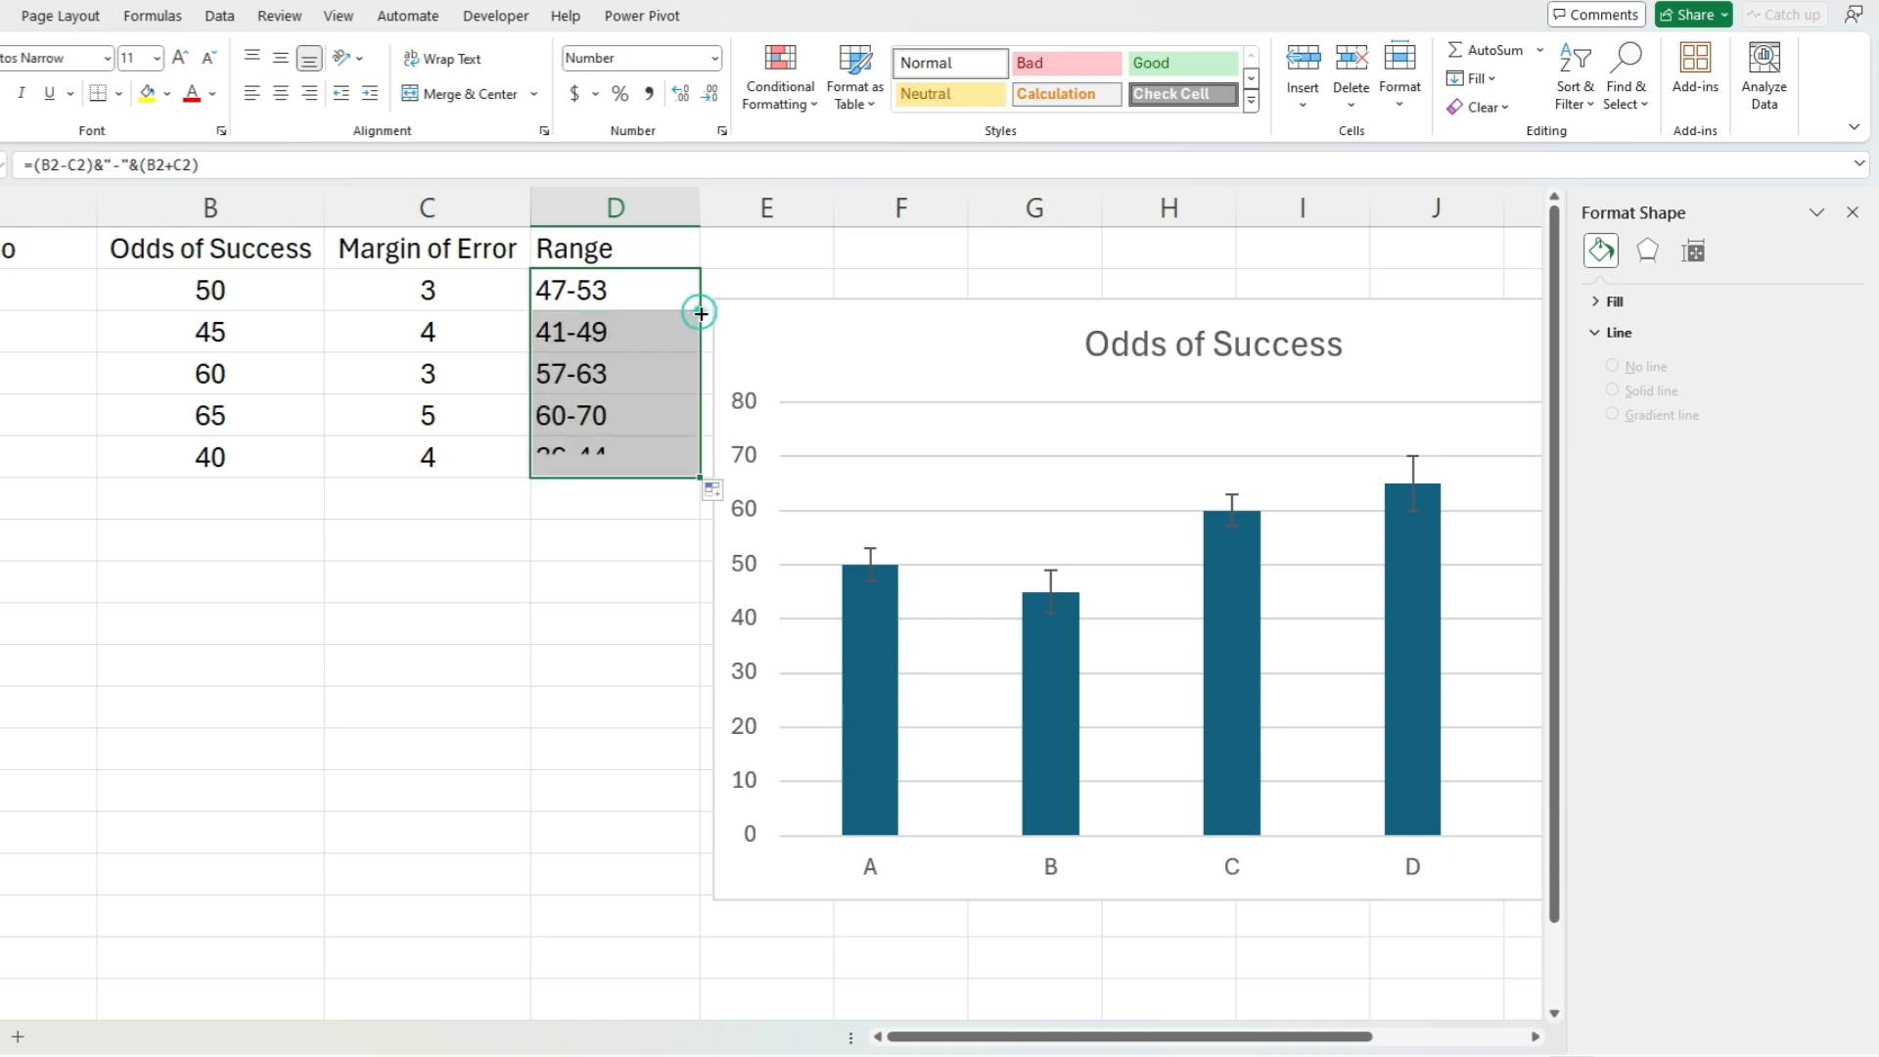
# Step: Add data labels to the Odds of Success column series in the chart
pyautogui.moveTo(875, 630)
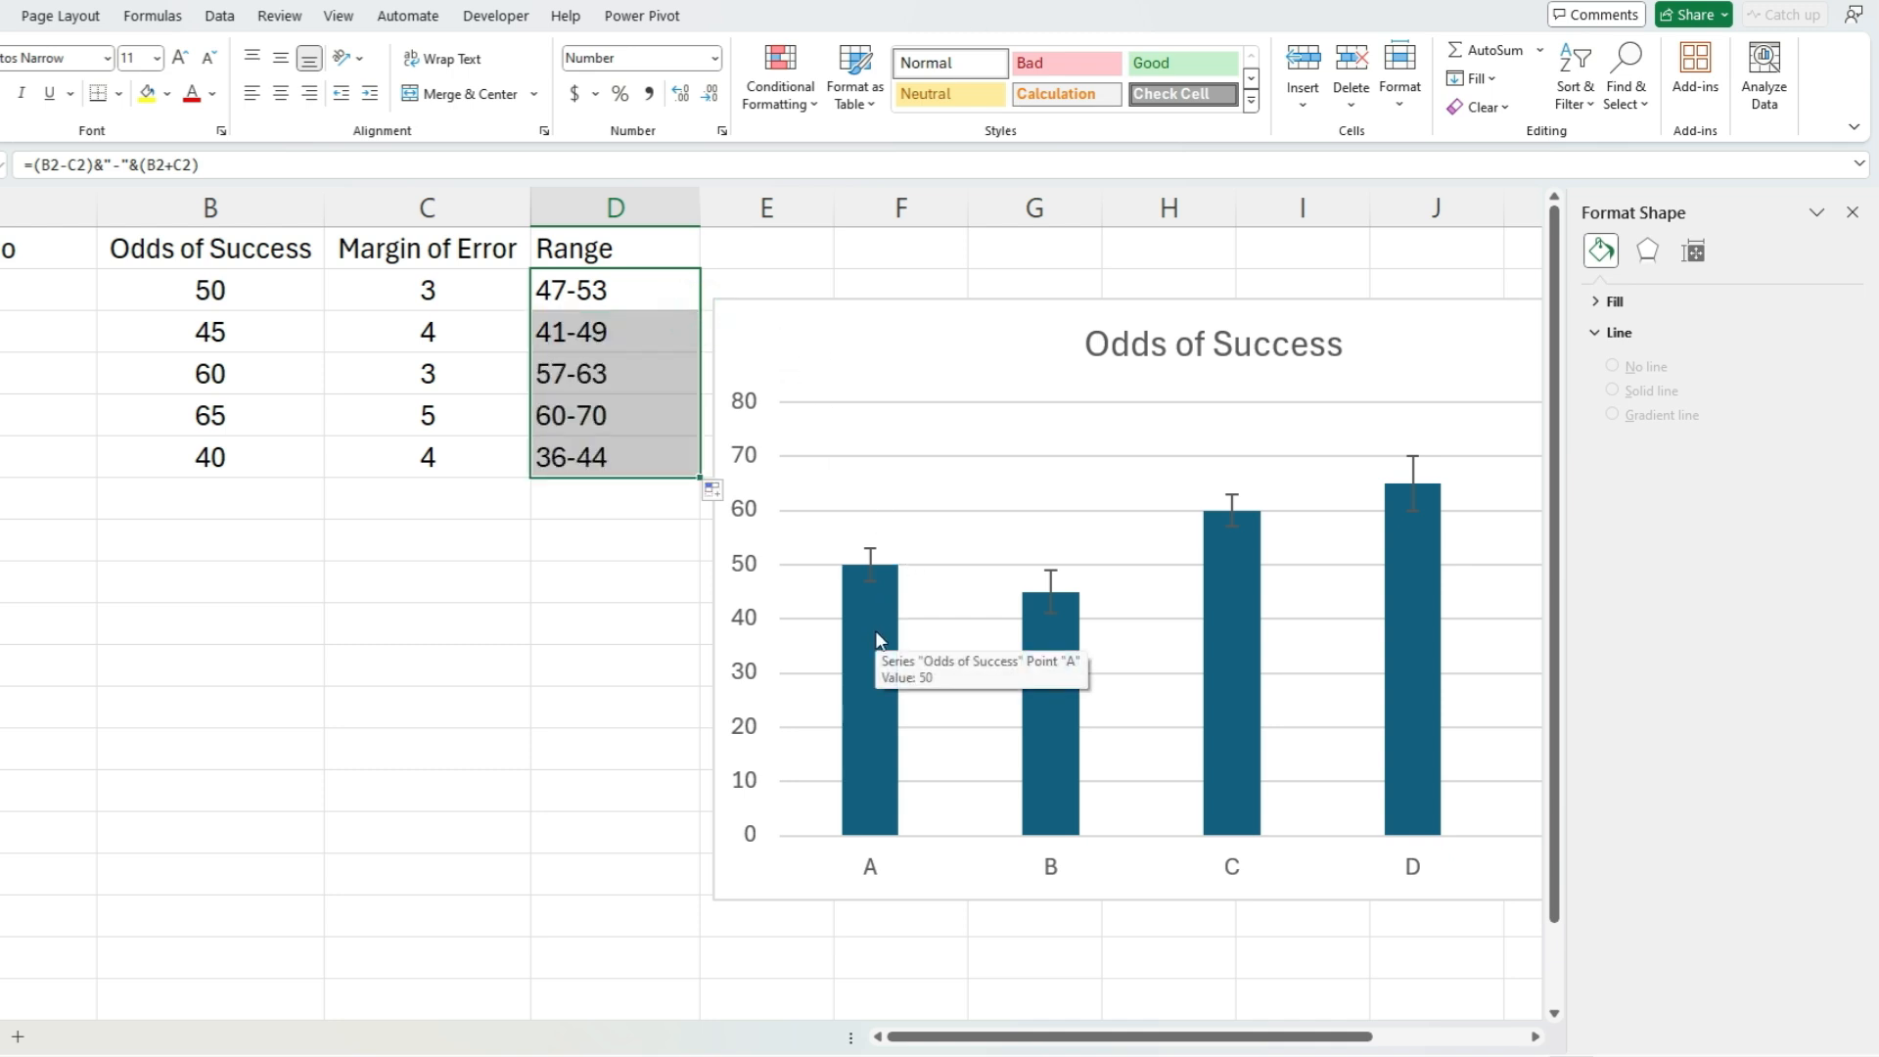
pyautogui.rightClick(874, 630)
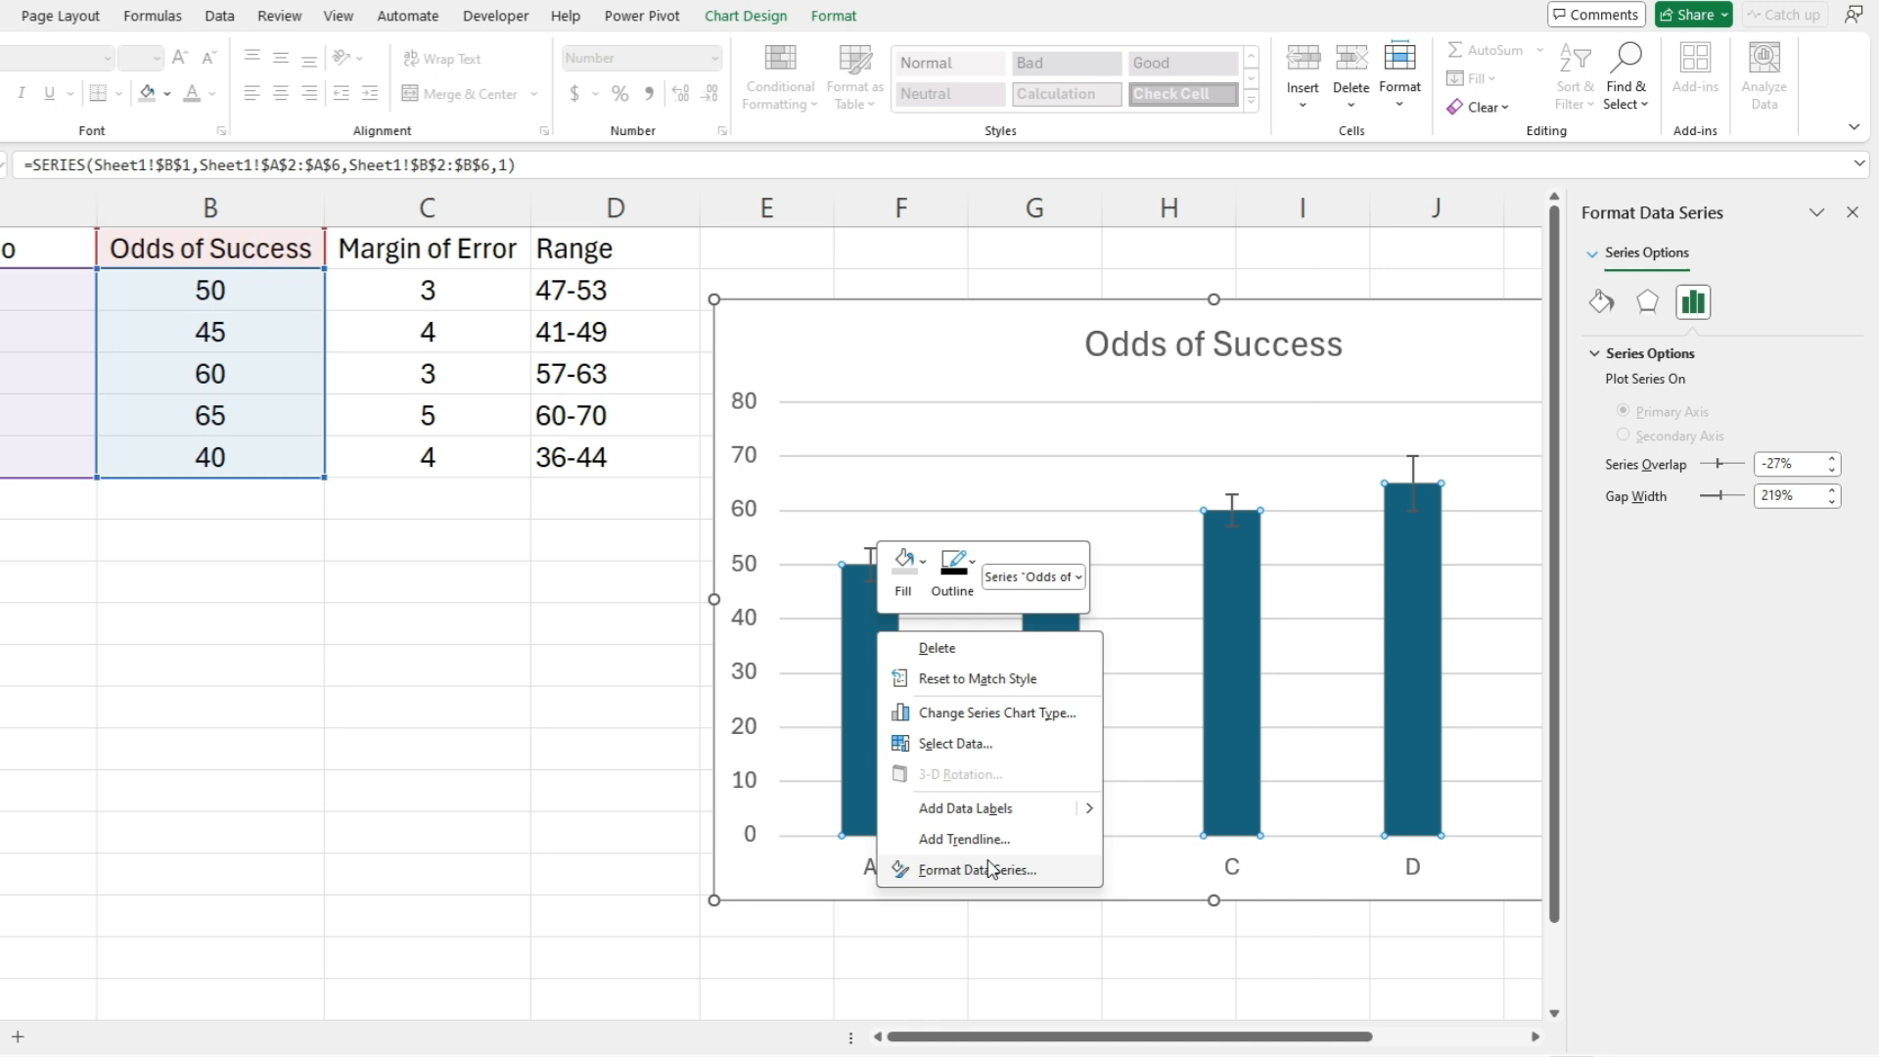
pyautogui.click(1002, 808)
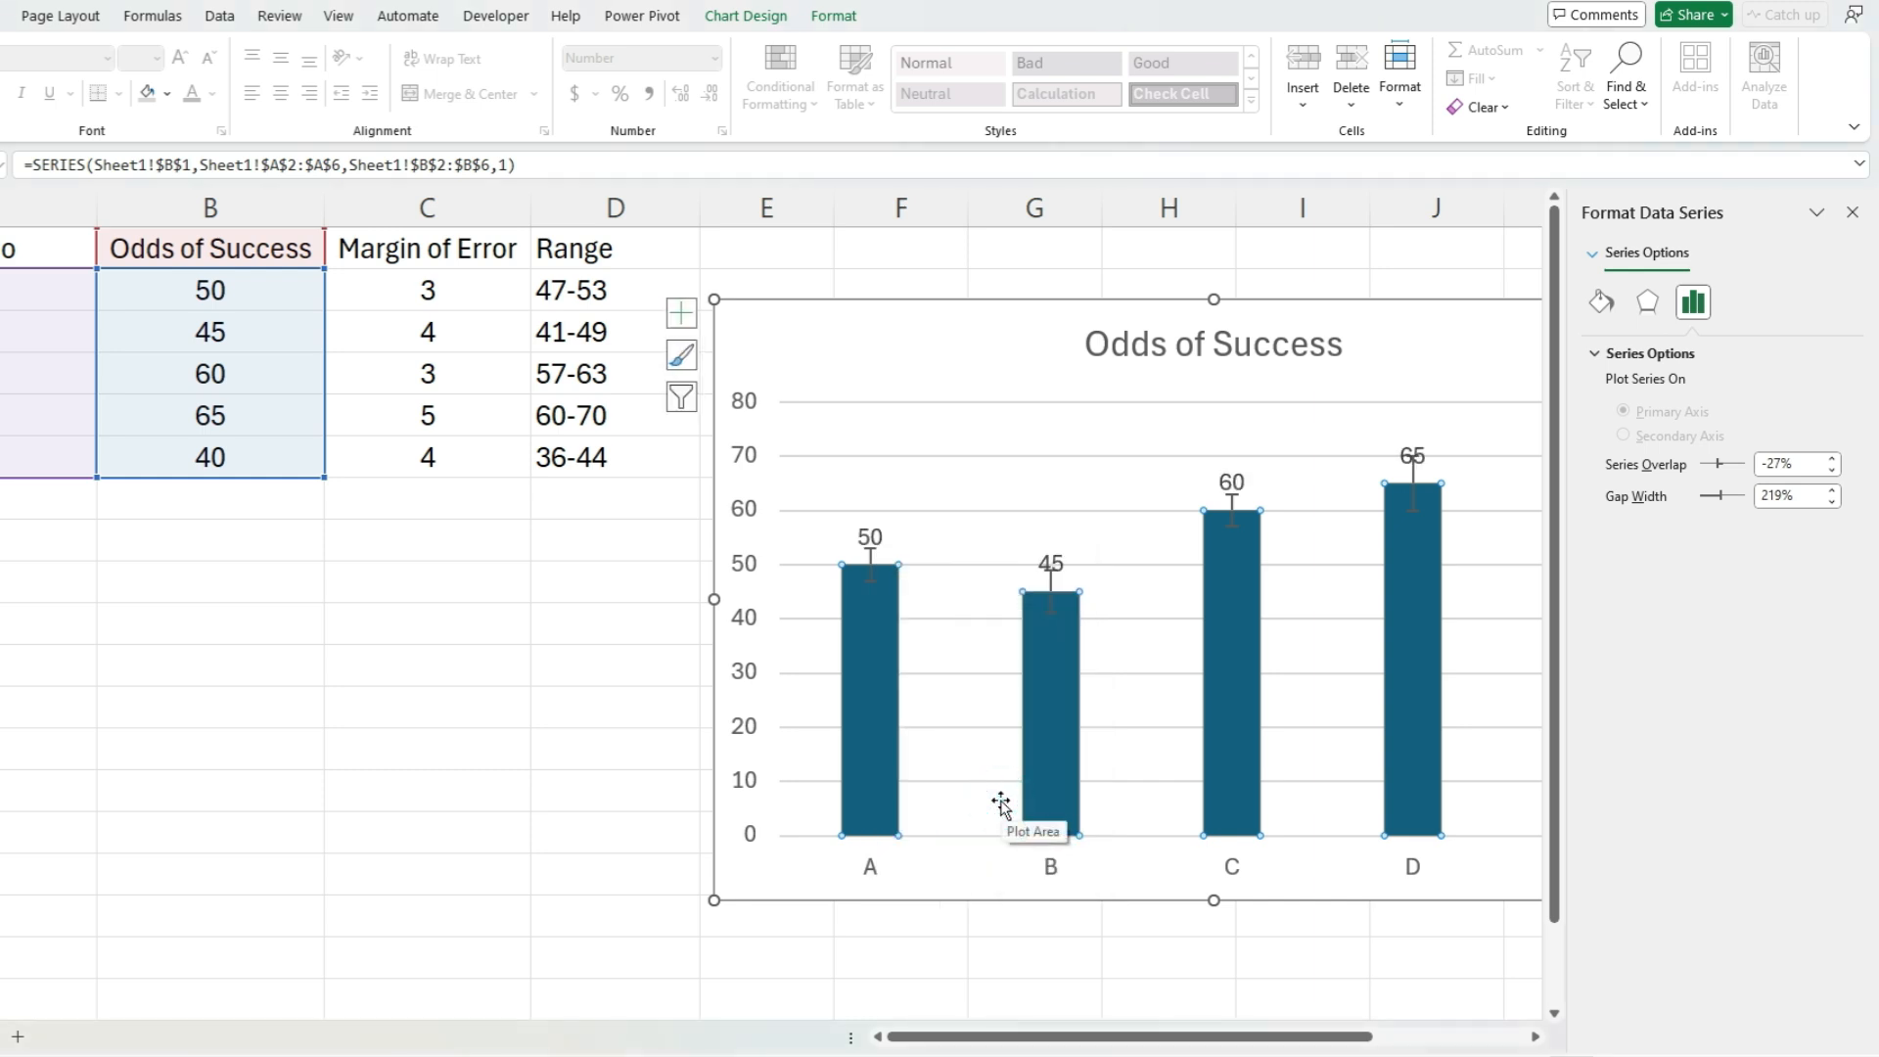
# Step: Format the data labels to include values from cells, using Sheet1 range D2:D6 as the label range
pyautogui.rightClick(876, 540)
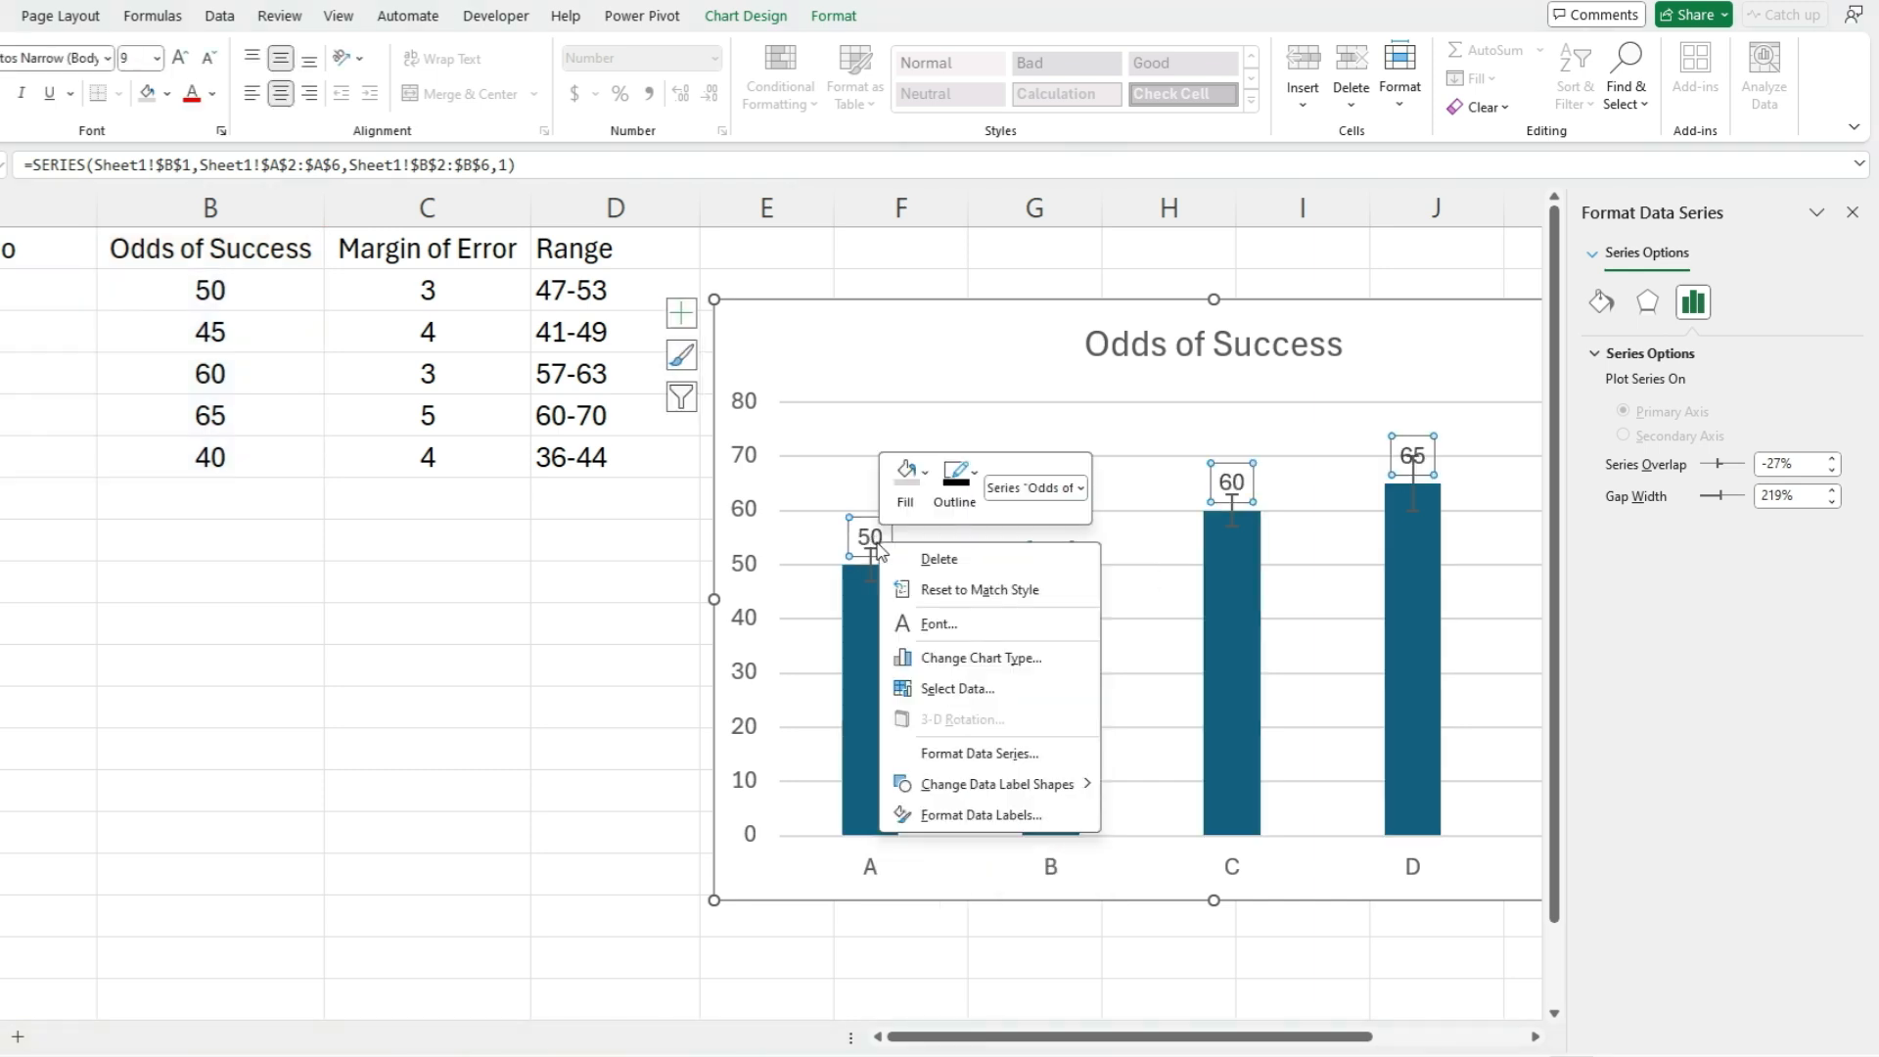
pyautogui.click(966, 815)
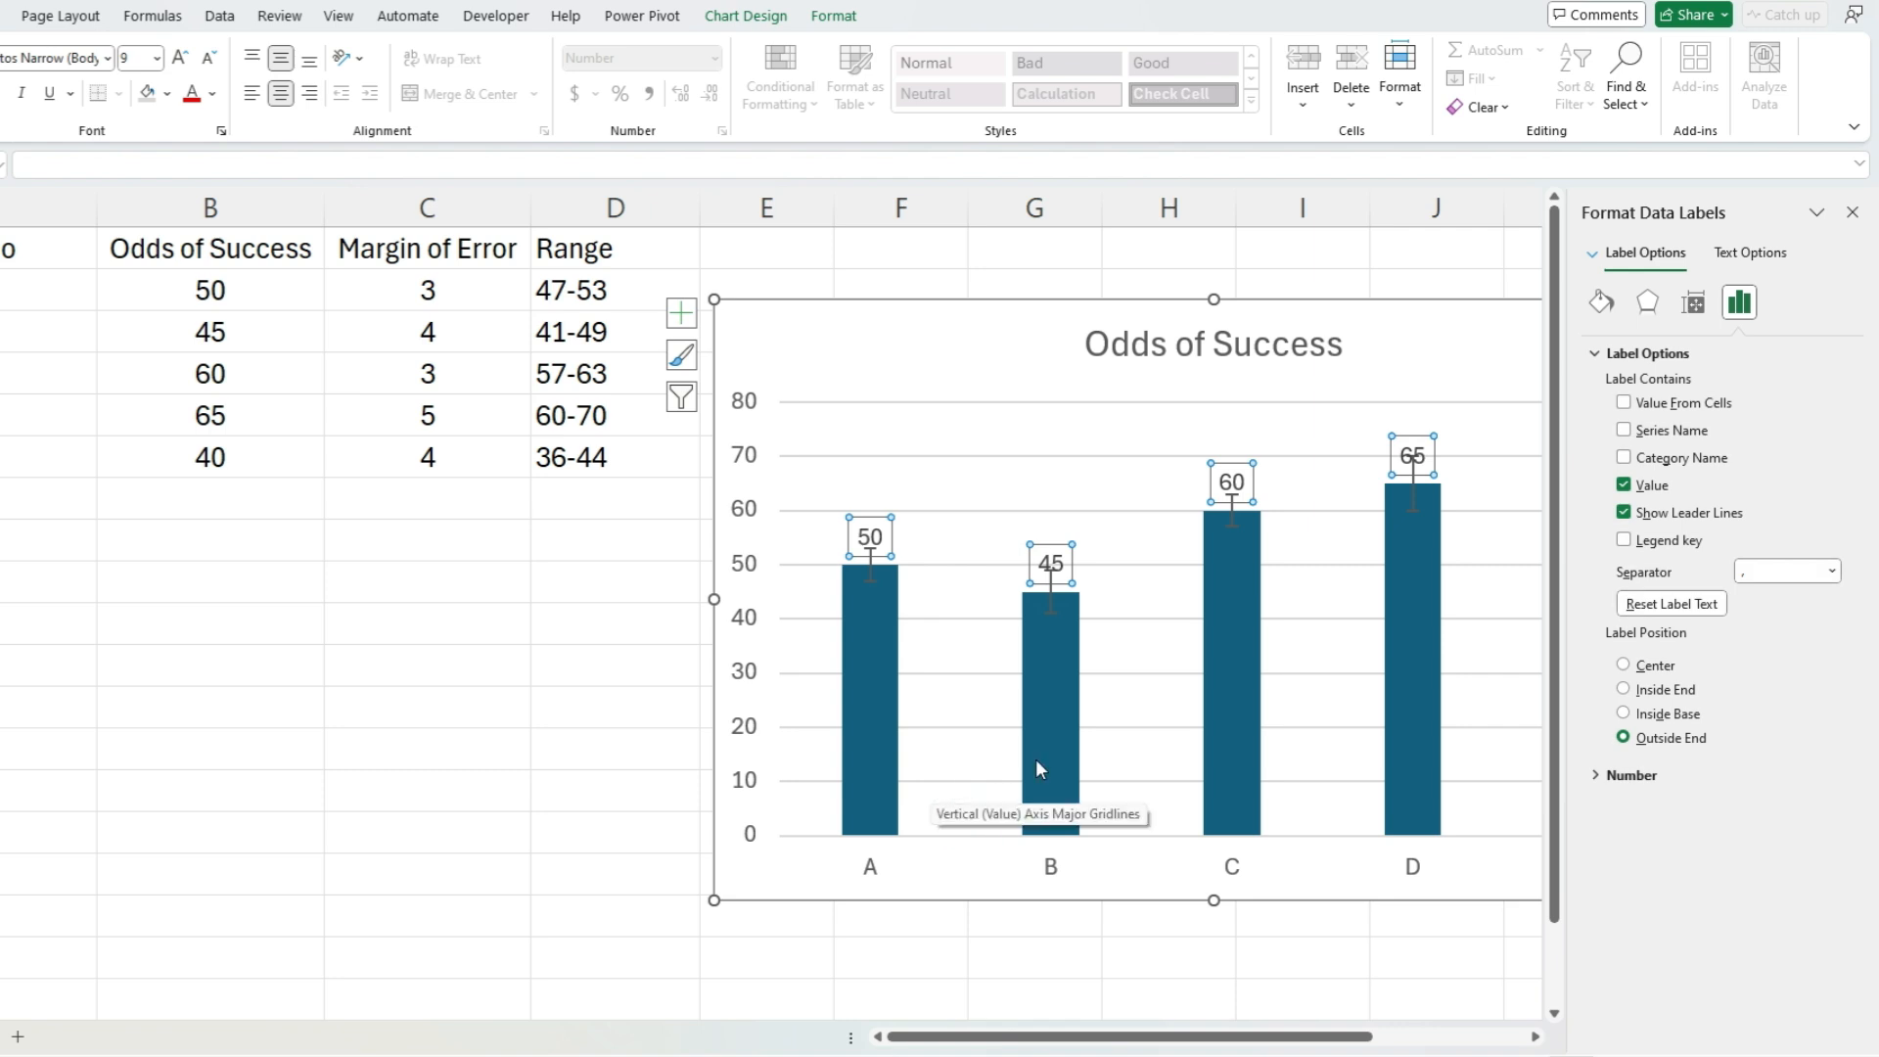
pyautogui.click(1643, 405)
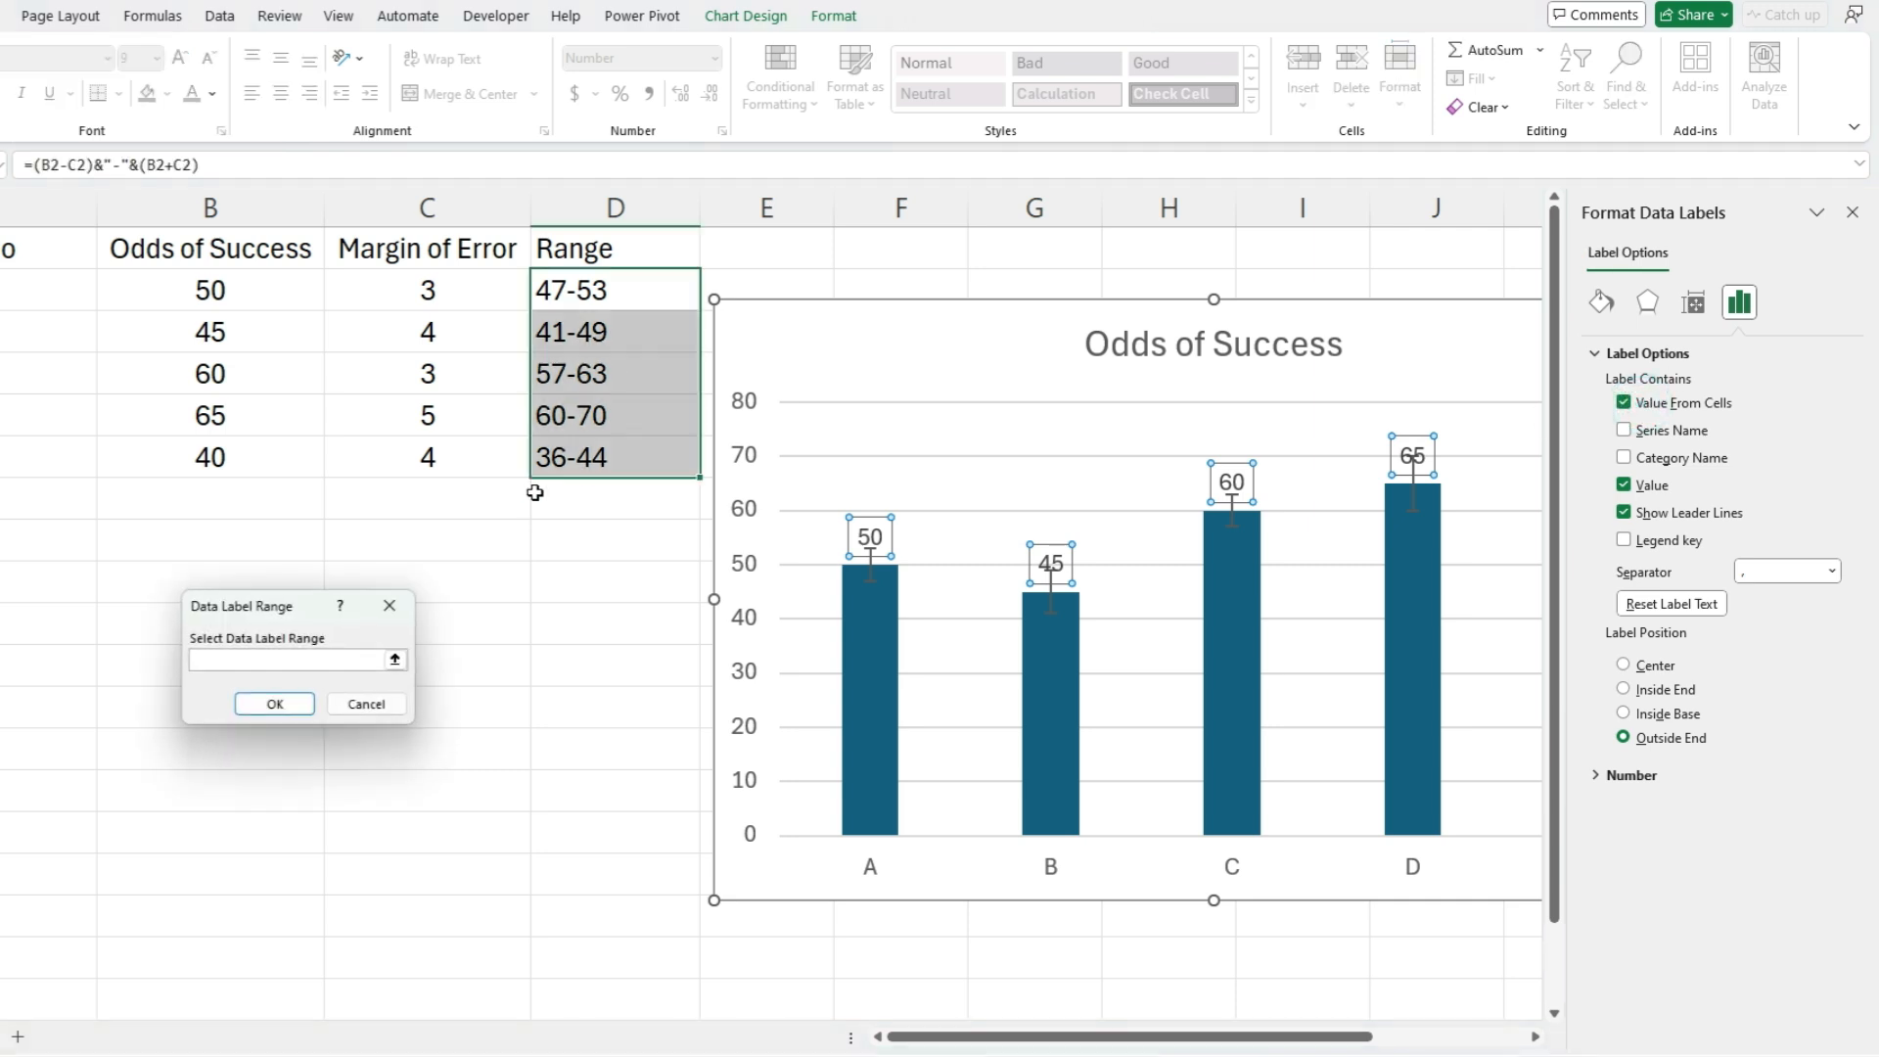
pyautogui.click(396, 662)
pyautogui.moveTo(583, 290); pyautogui.dragTo(594, 456)
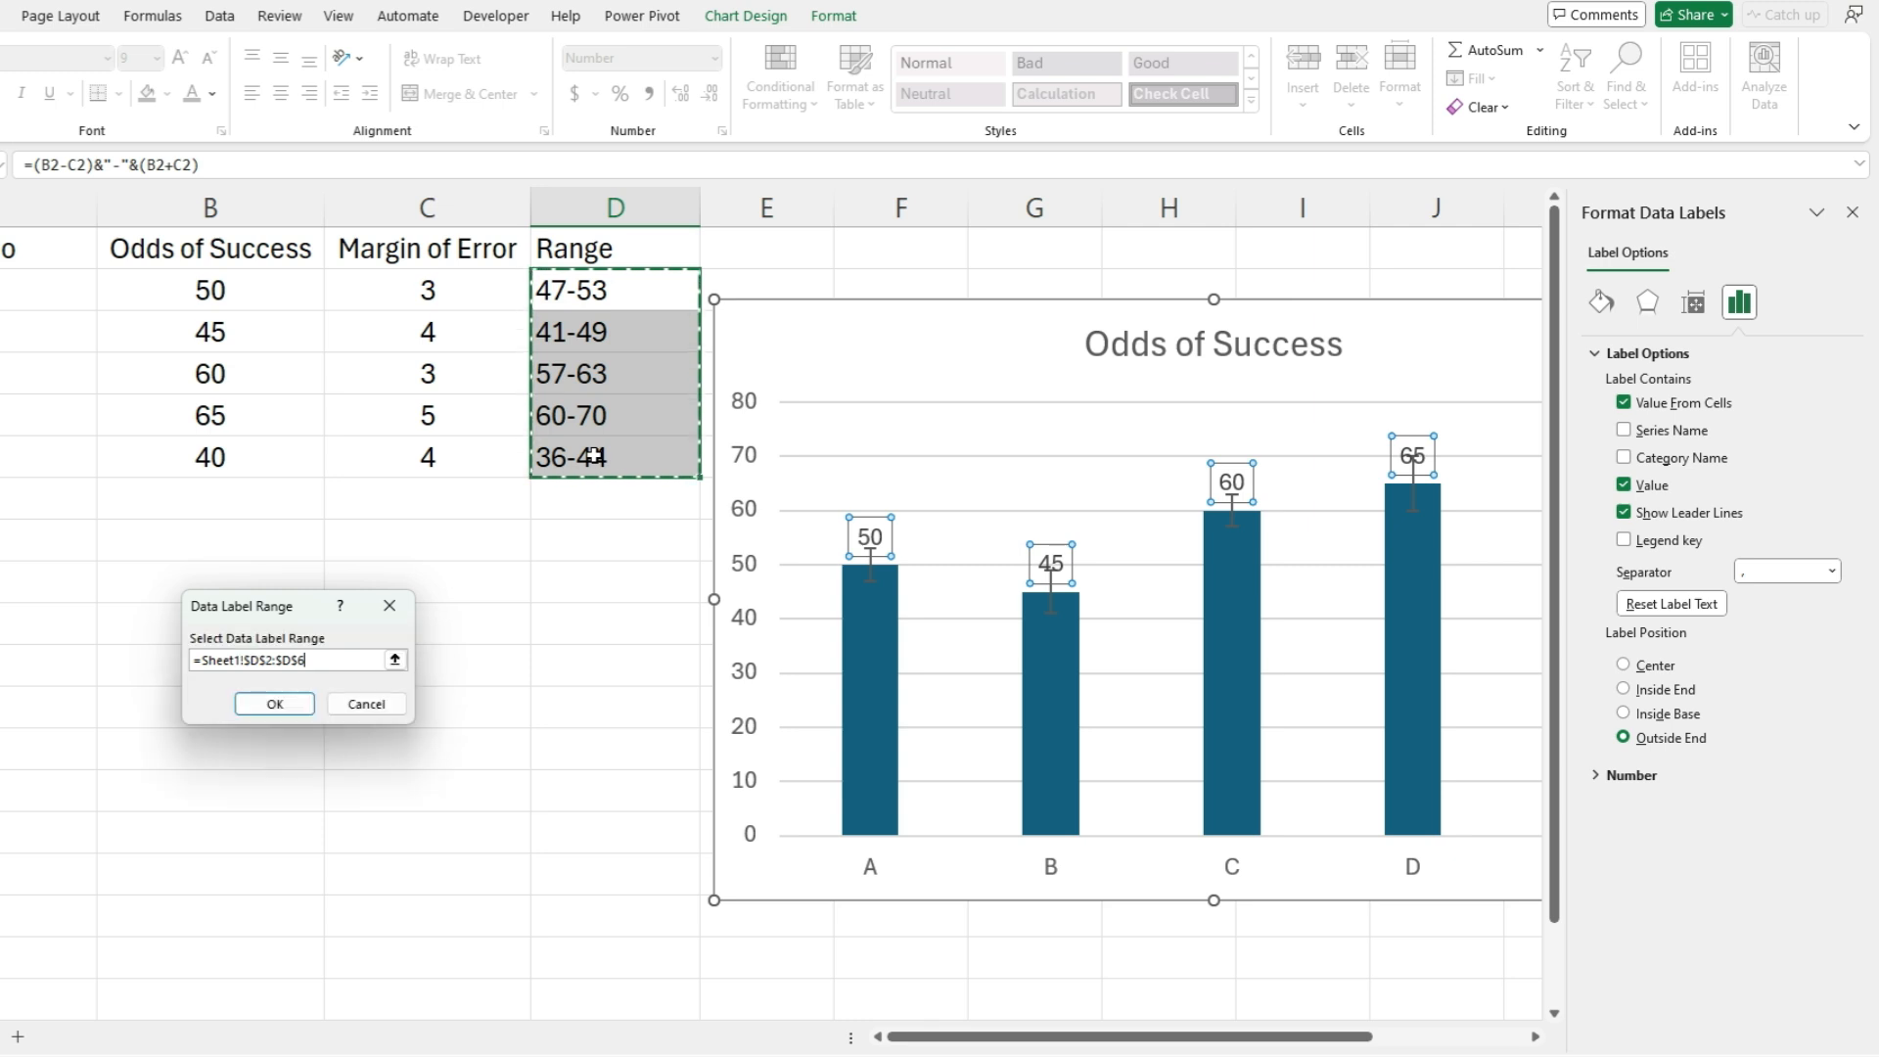
pyautogui.click(280, 704)
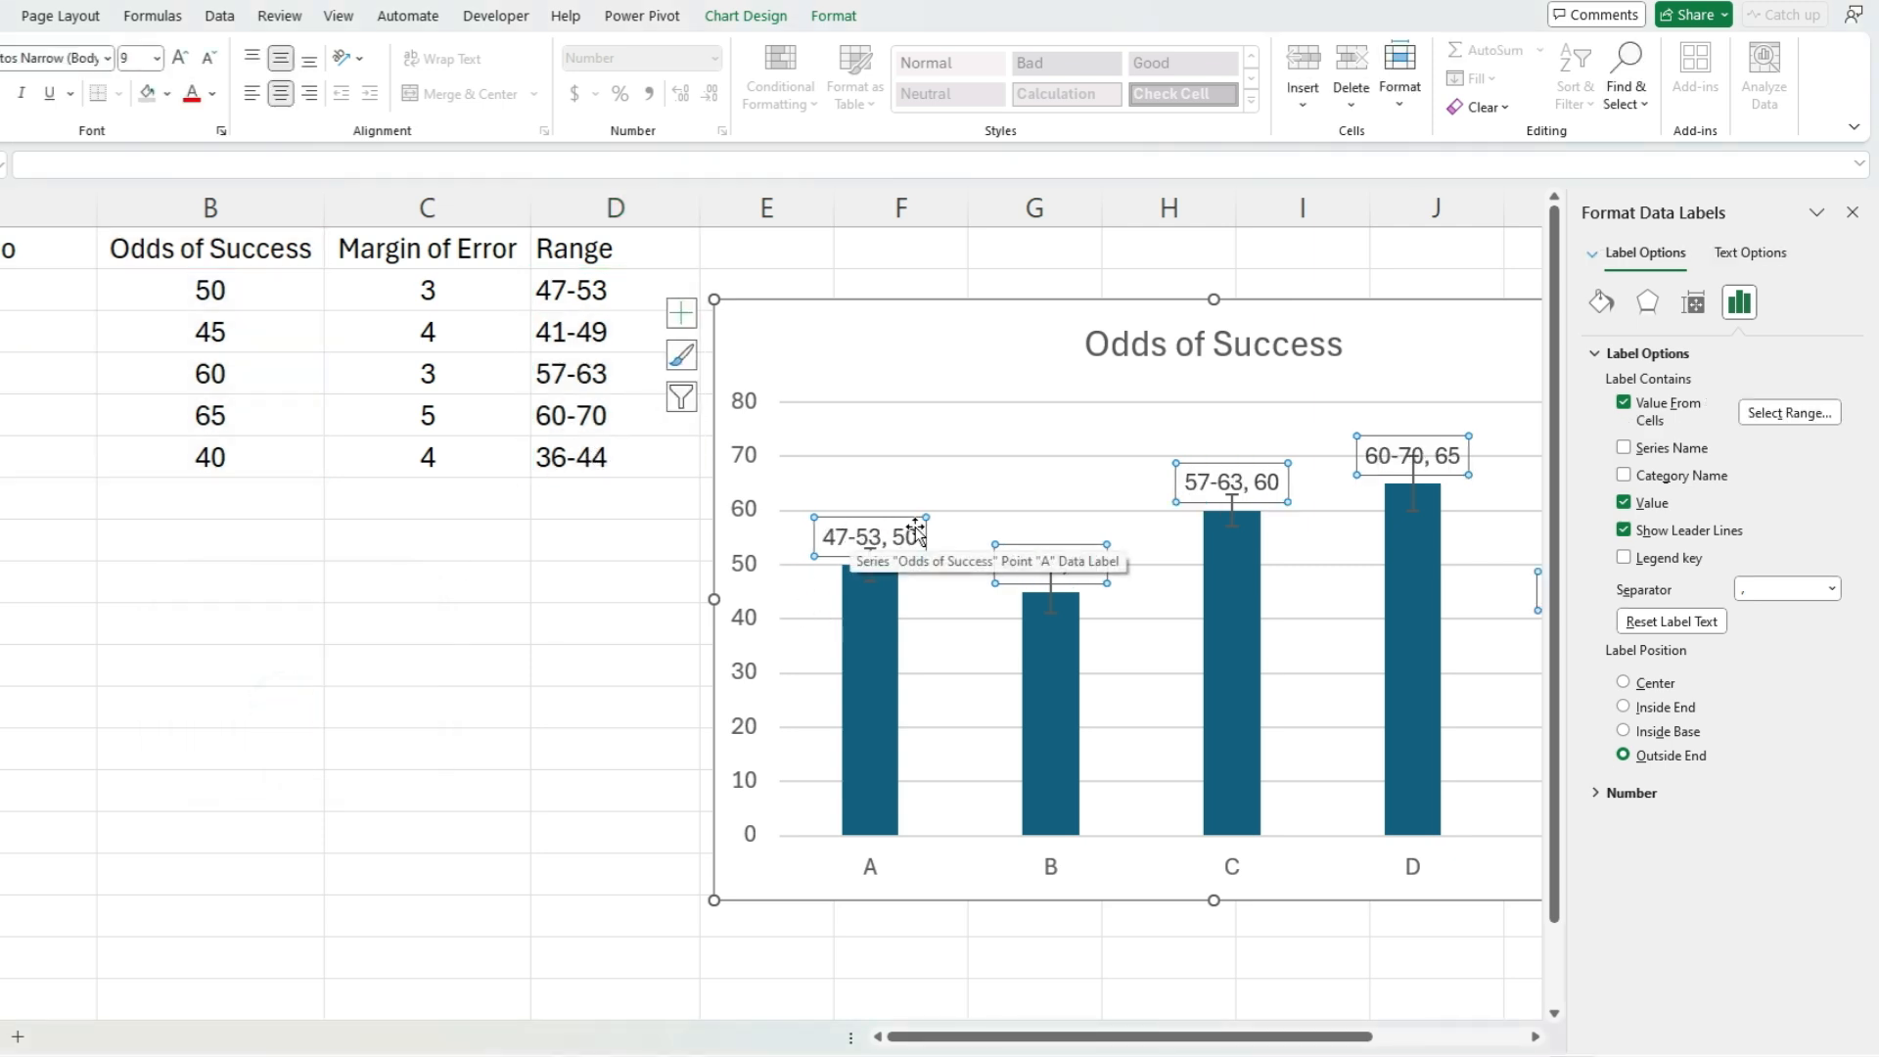
# Step: Exclude the series value from the data labels and move the chart over the worksheet data, starting in column B, row 3
pyautogui.click(1625, 504)
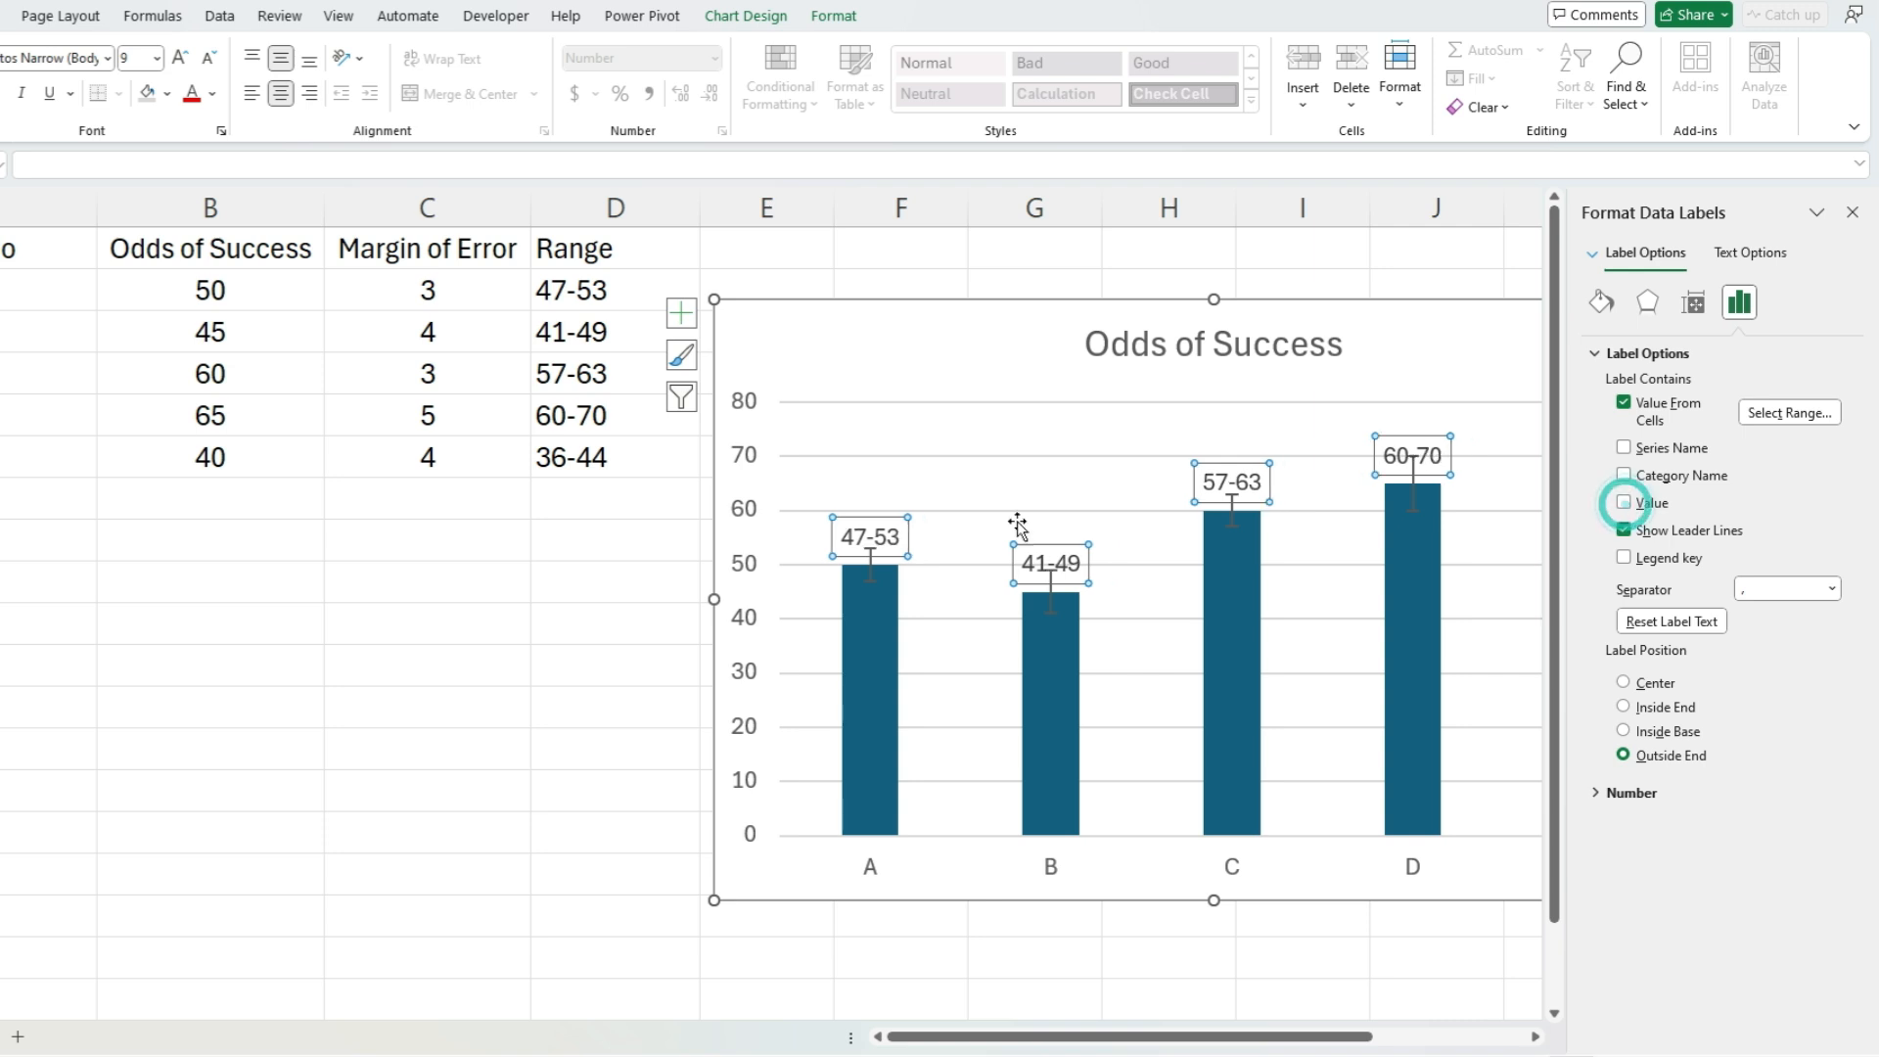
pyautogui.moveTo(1038, 318); pyautogui.dragTo(516, 349)
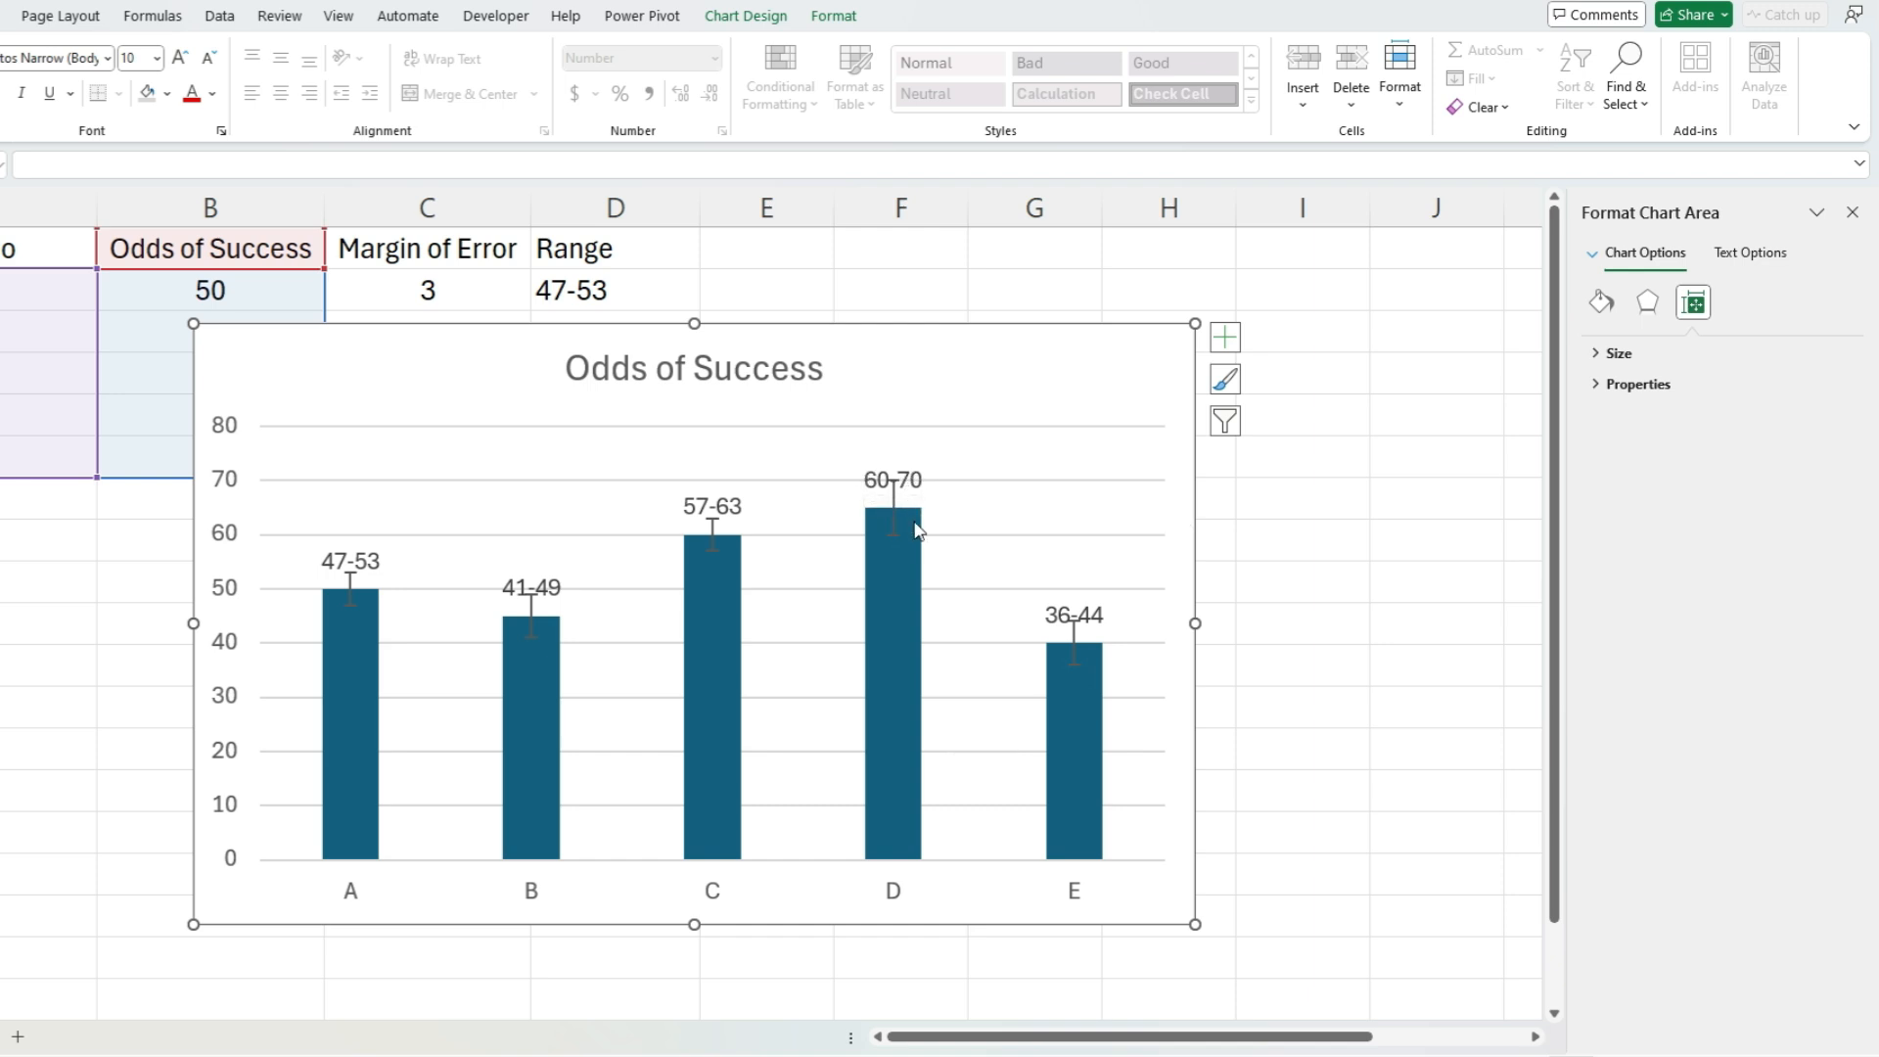
# Step: Fill all columns of the Odds of Success series with light gray so the error bars stand out
pyautogui.click(906, 631)
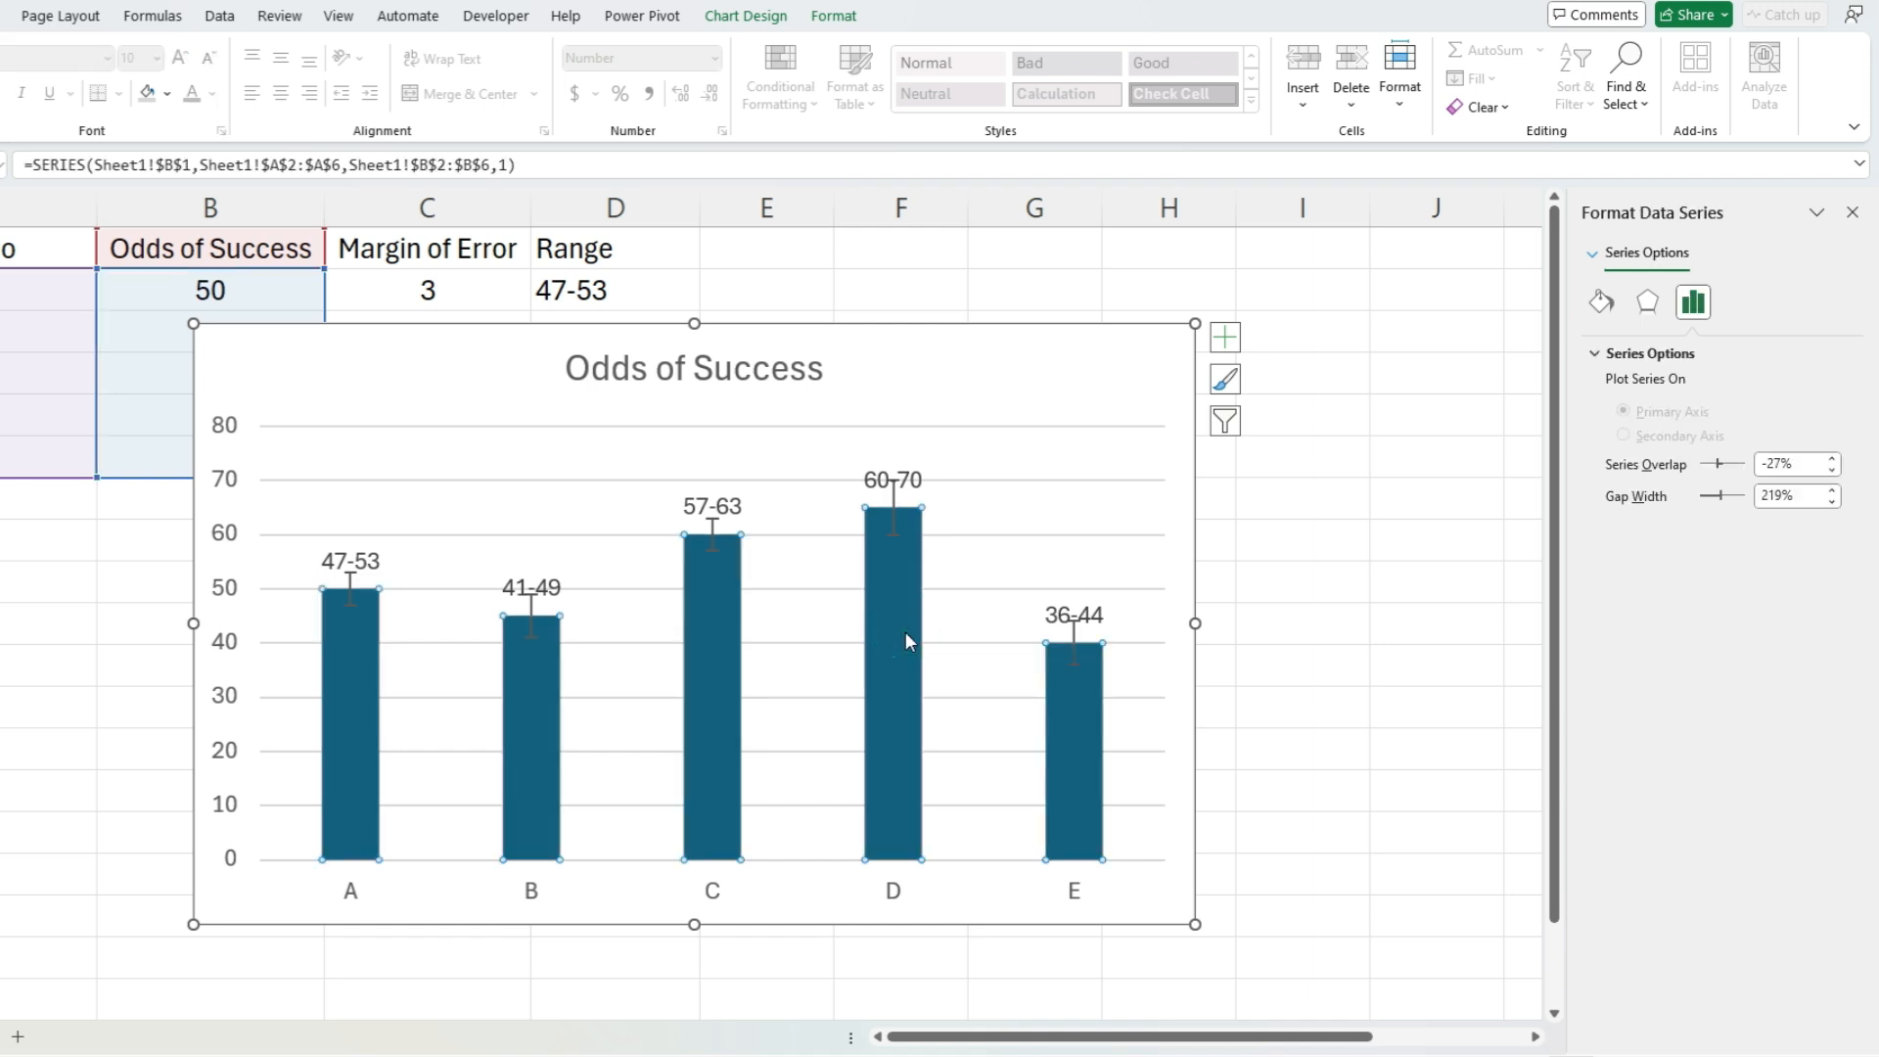
pyautogui.click(150, 93)
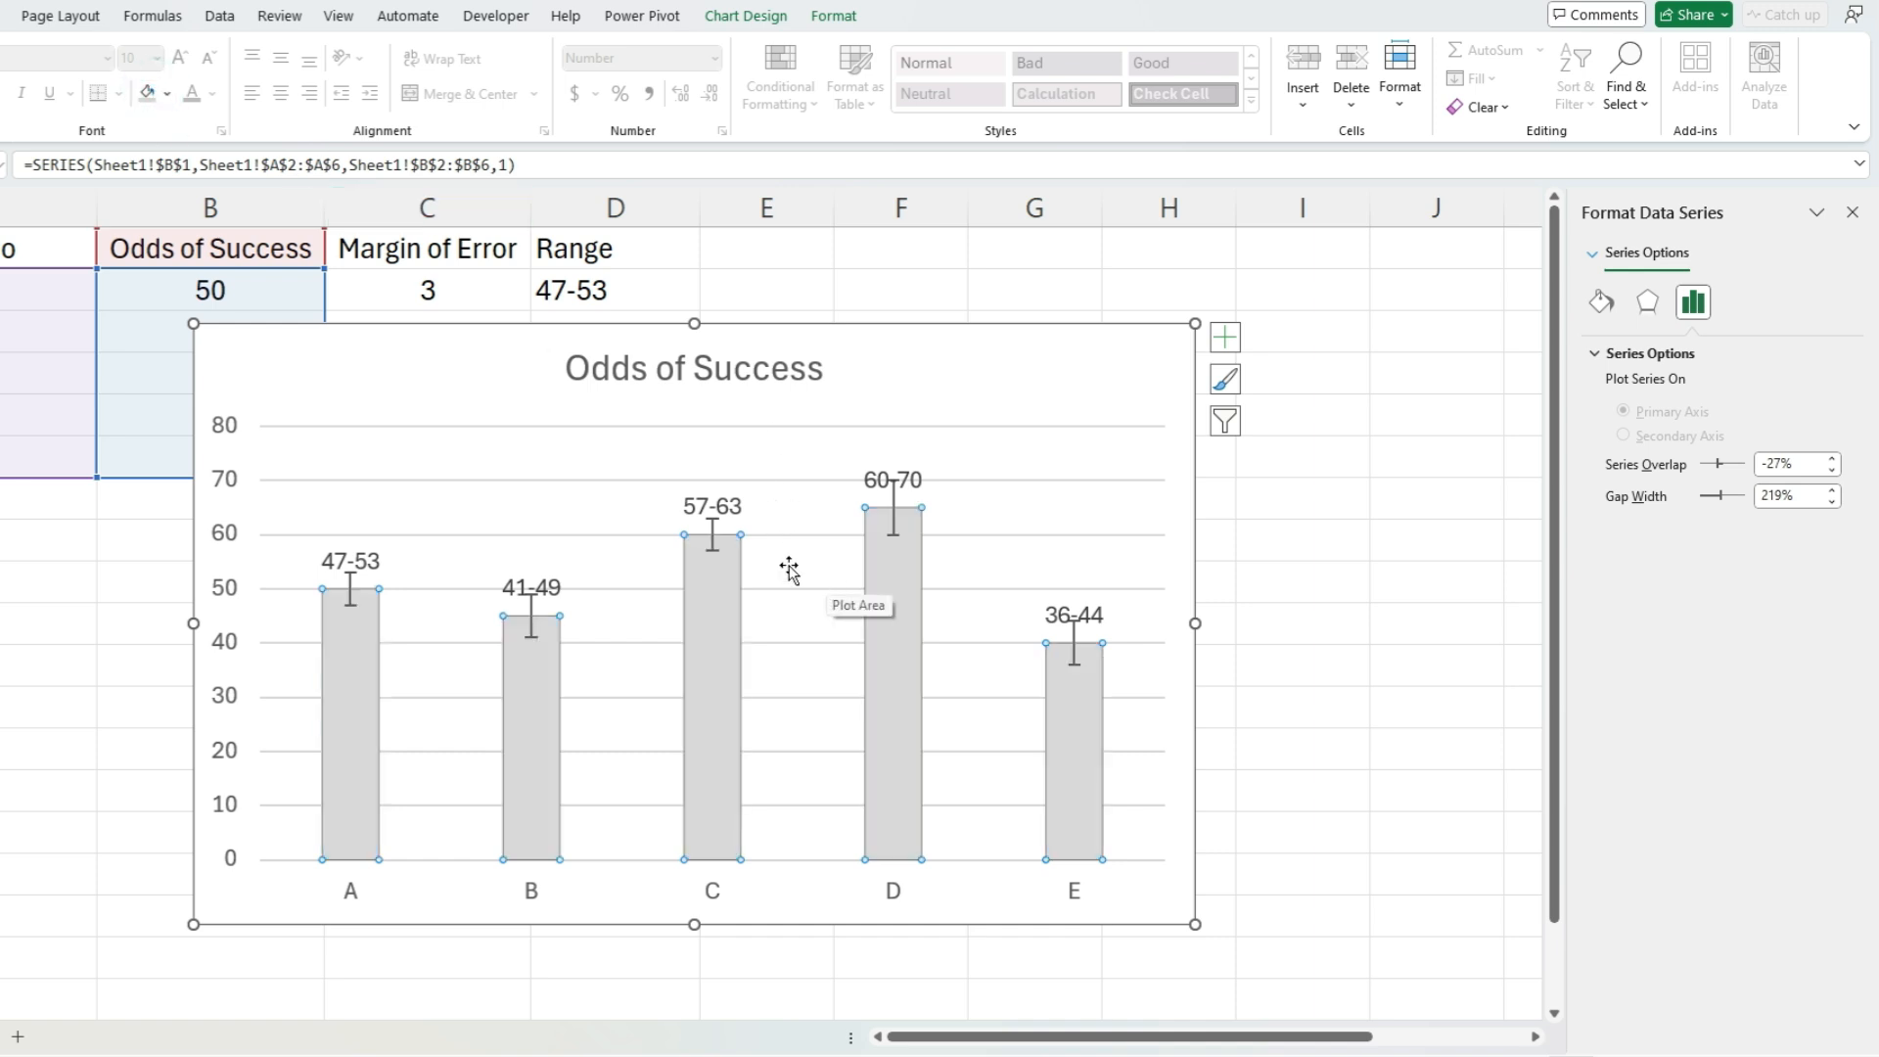
# Step: Raise the data label of column D slightly so it clears its error bar
pyautogui.click(720, 509)
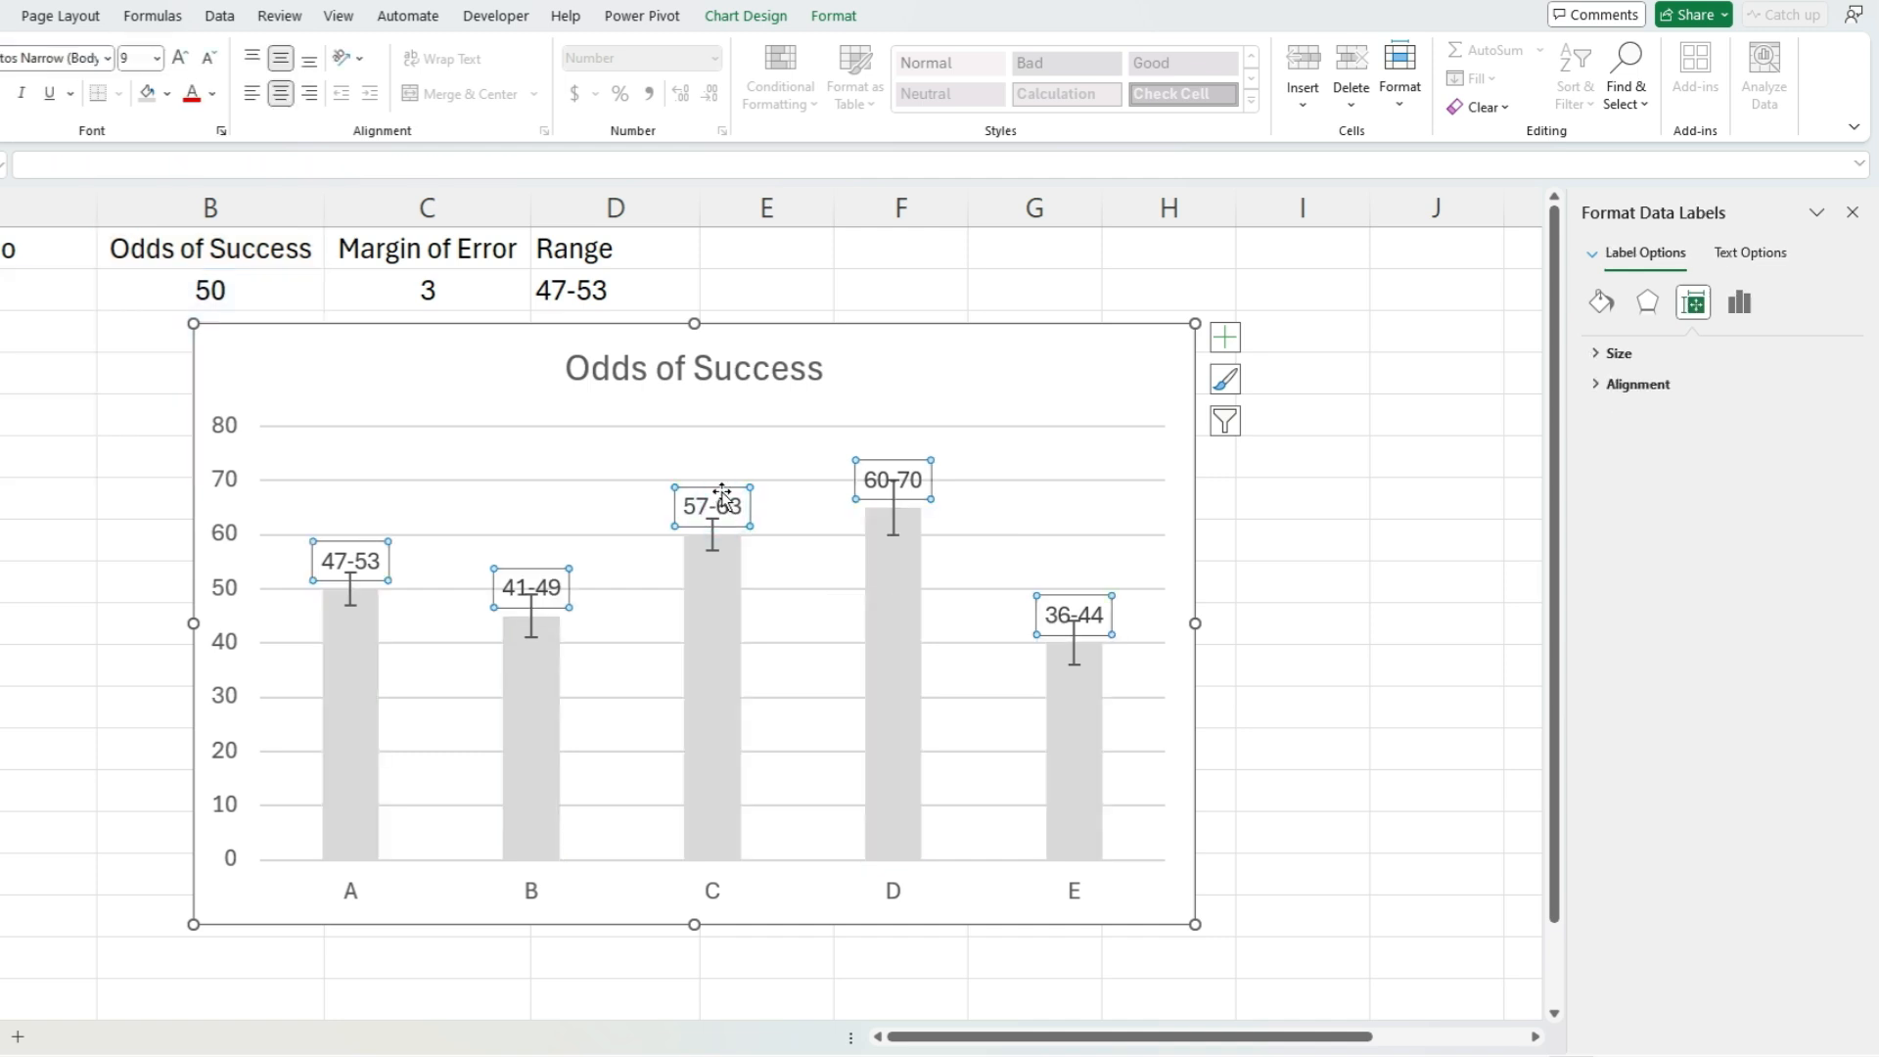
pyautogui.moveTo(912, 462); pyautogui.dragTo(912, 454)
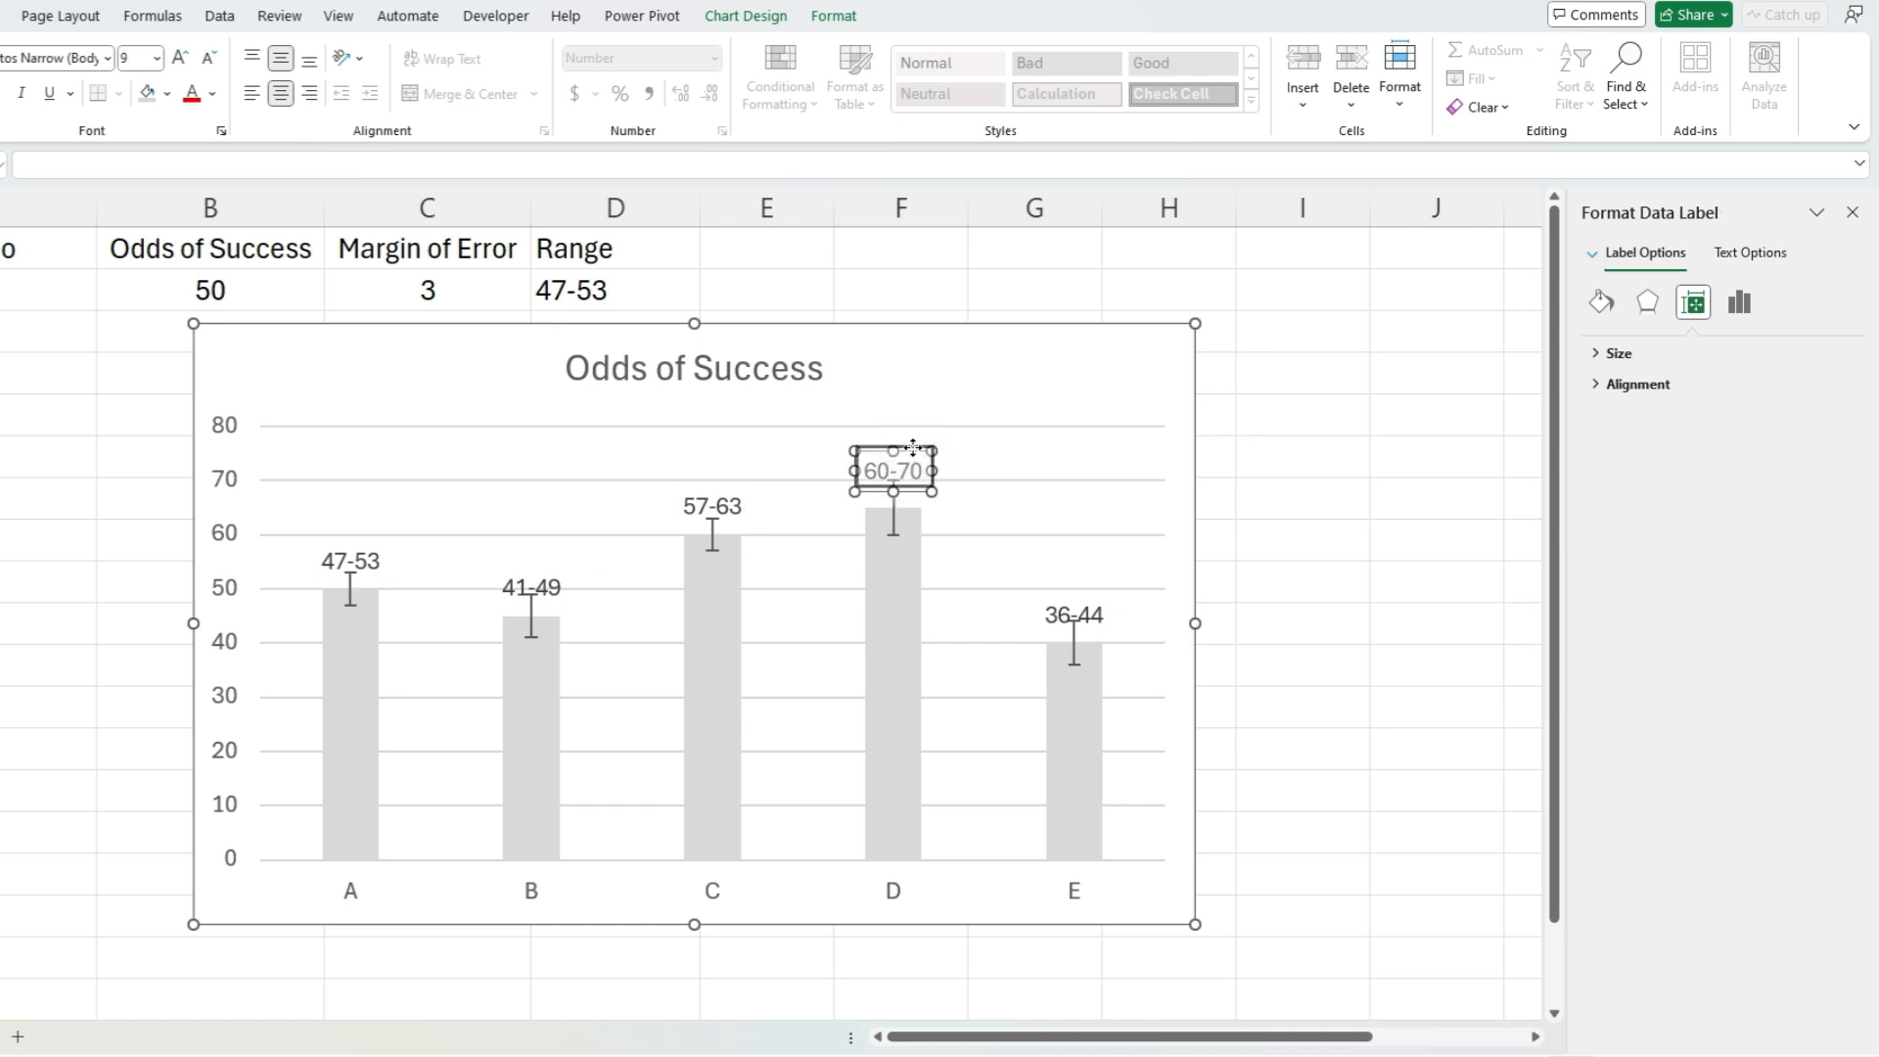
pyautogui.click(987, 488)
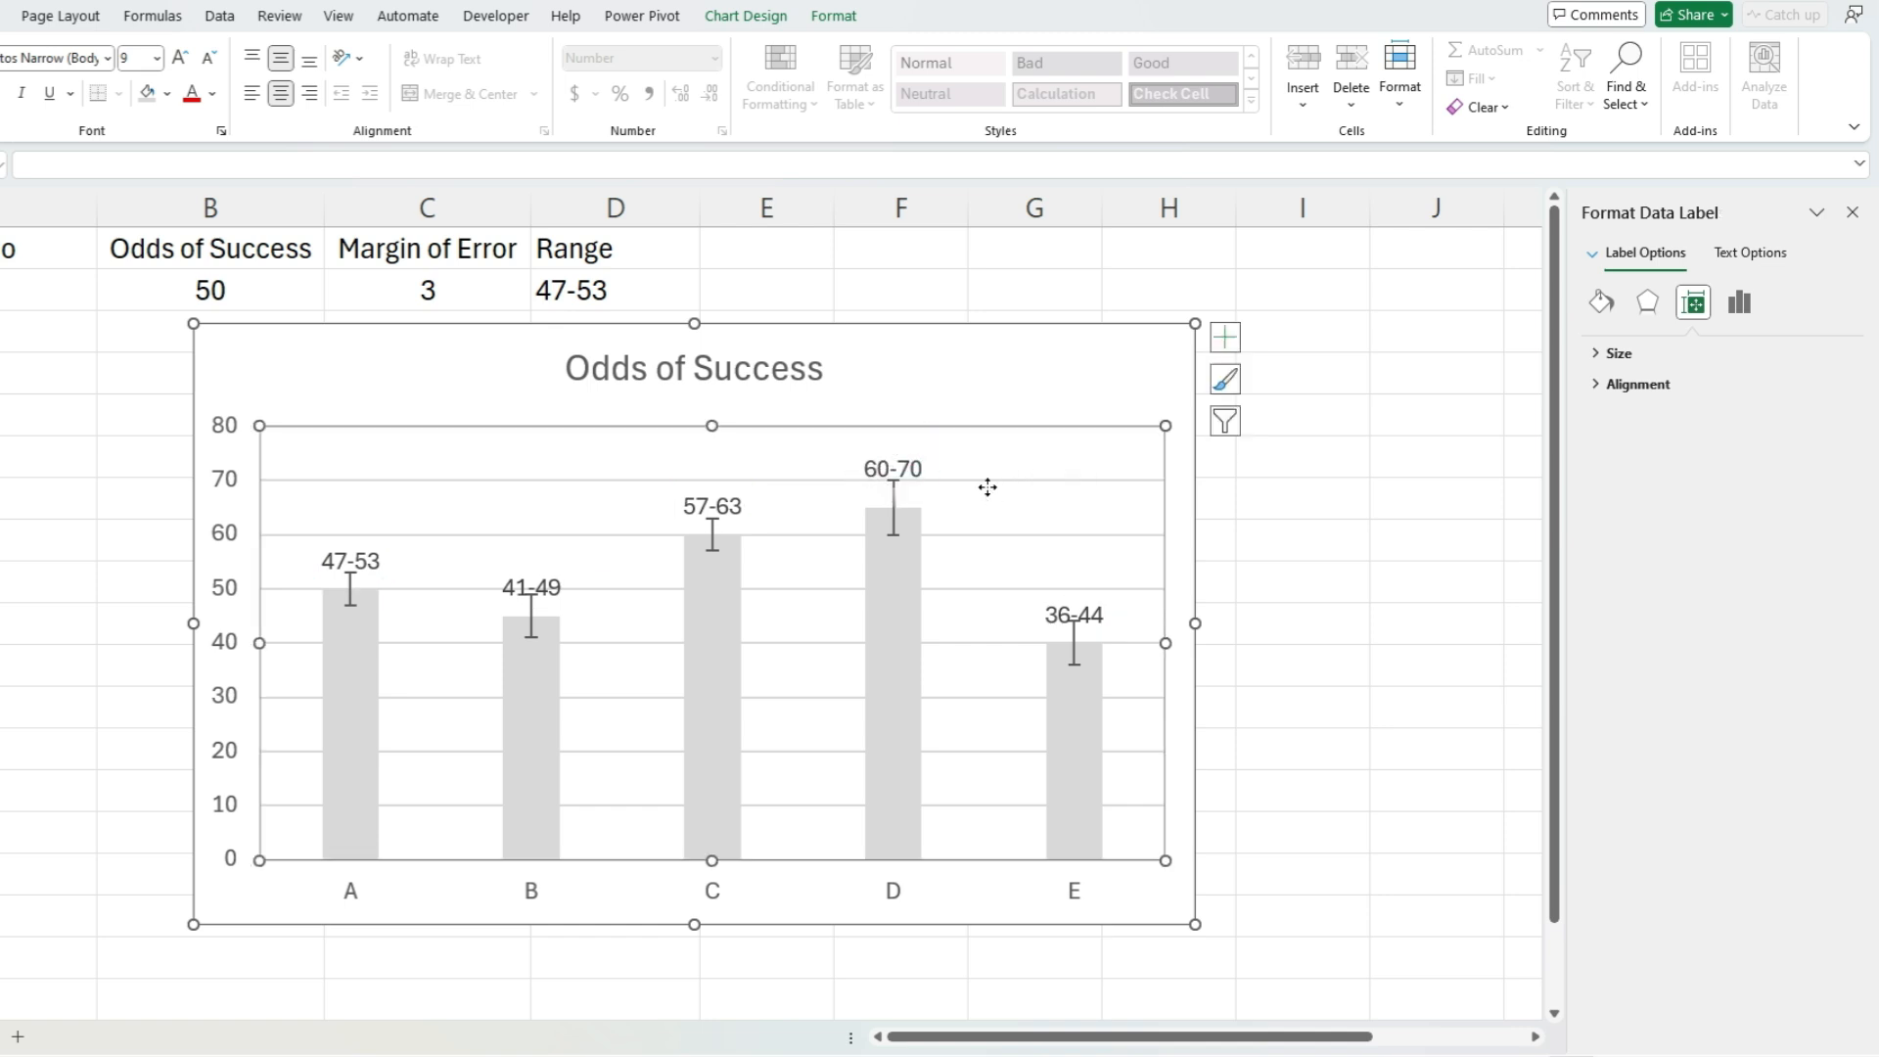
# Step: Turn off leader lines for the Odds of Success data labels
pyautogui.rightClick(918, 473)
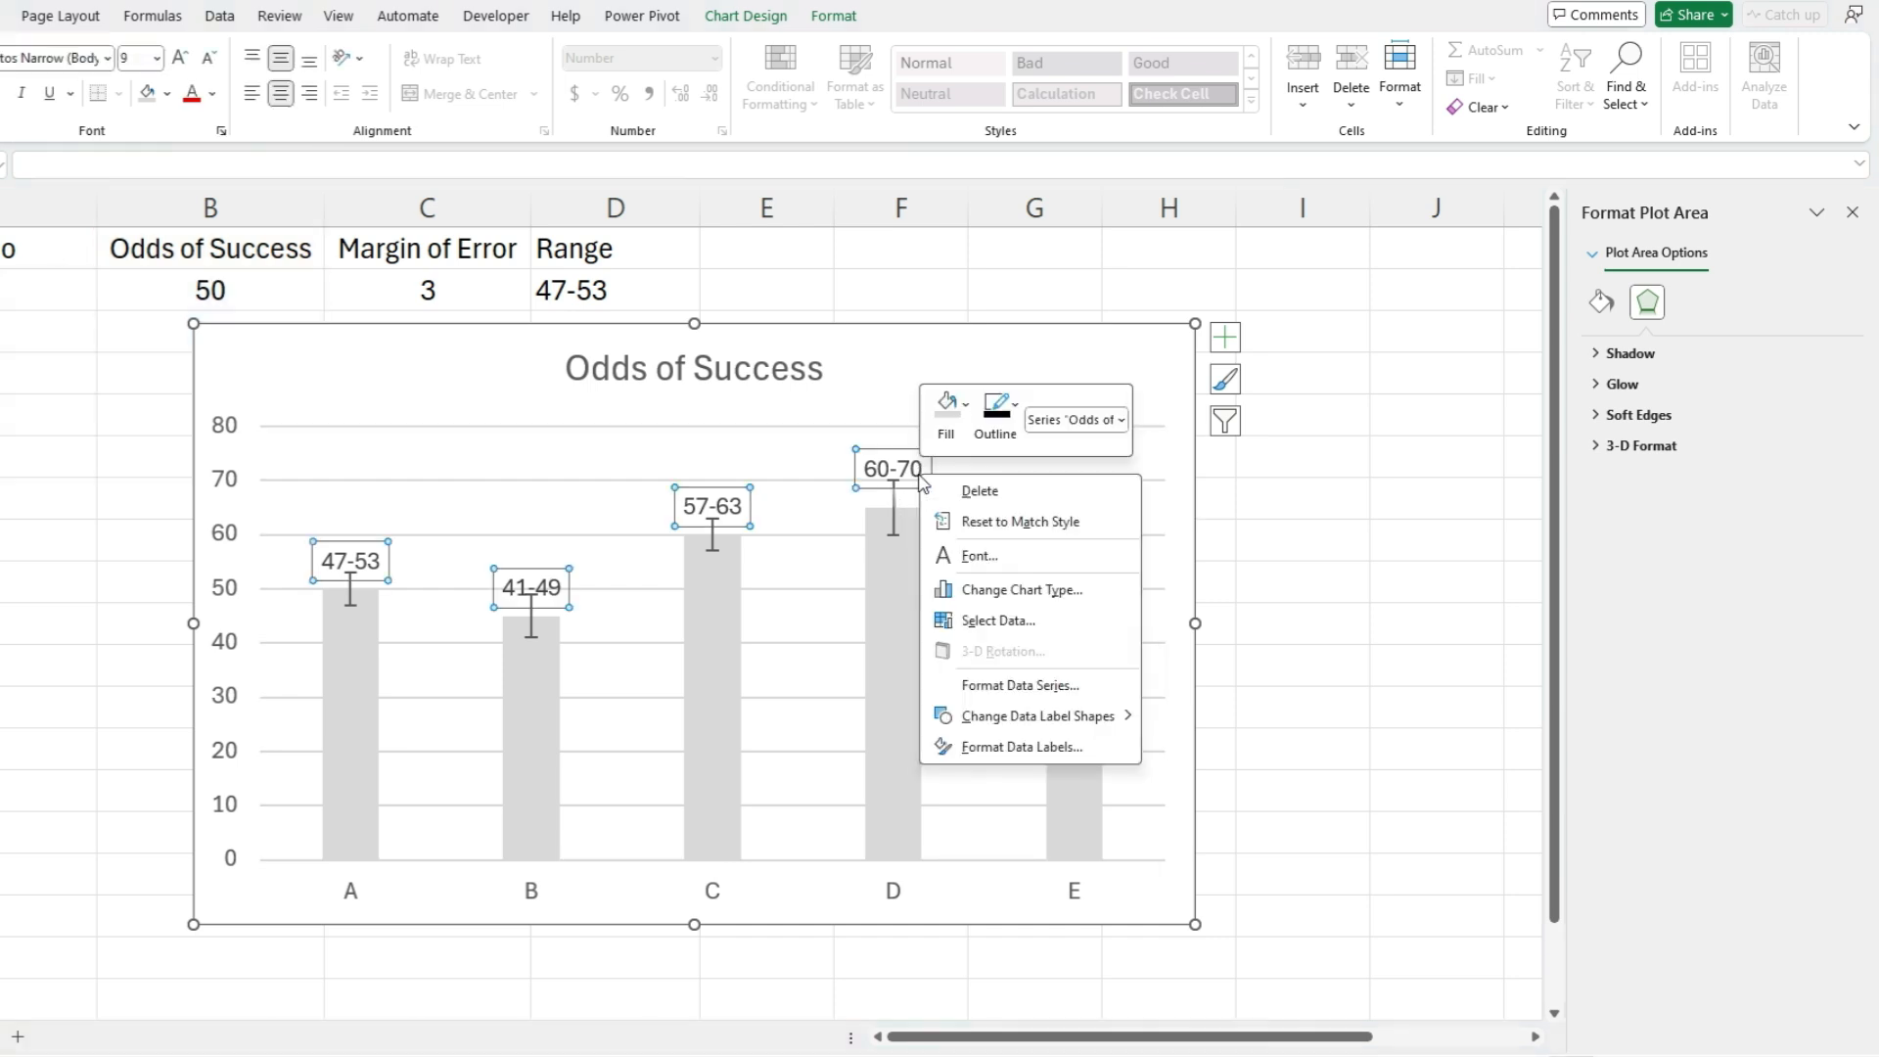
pyautogui.click(1020, 748)
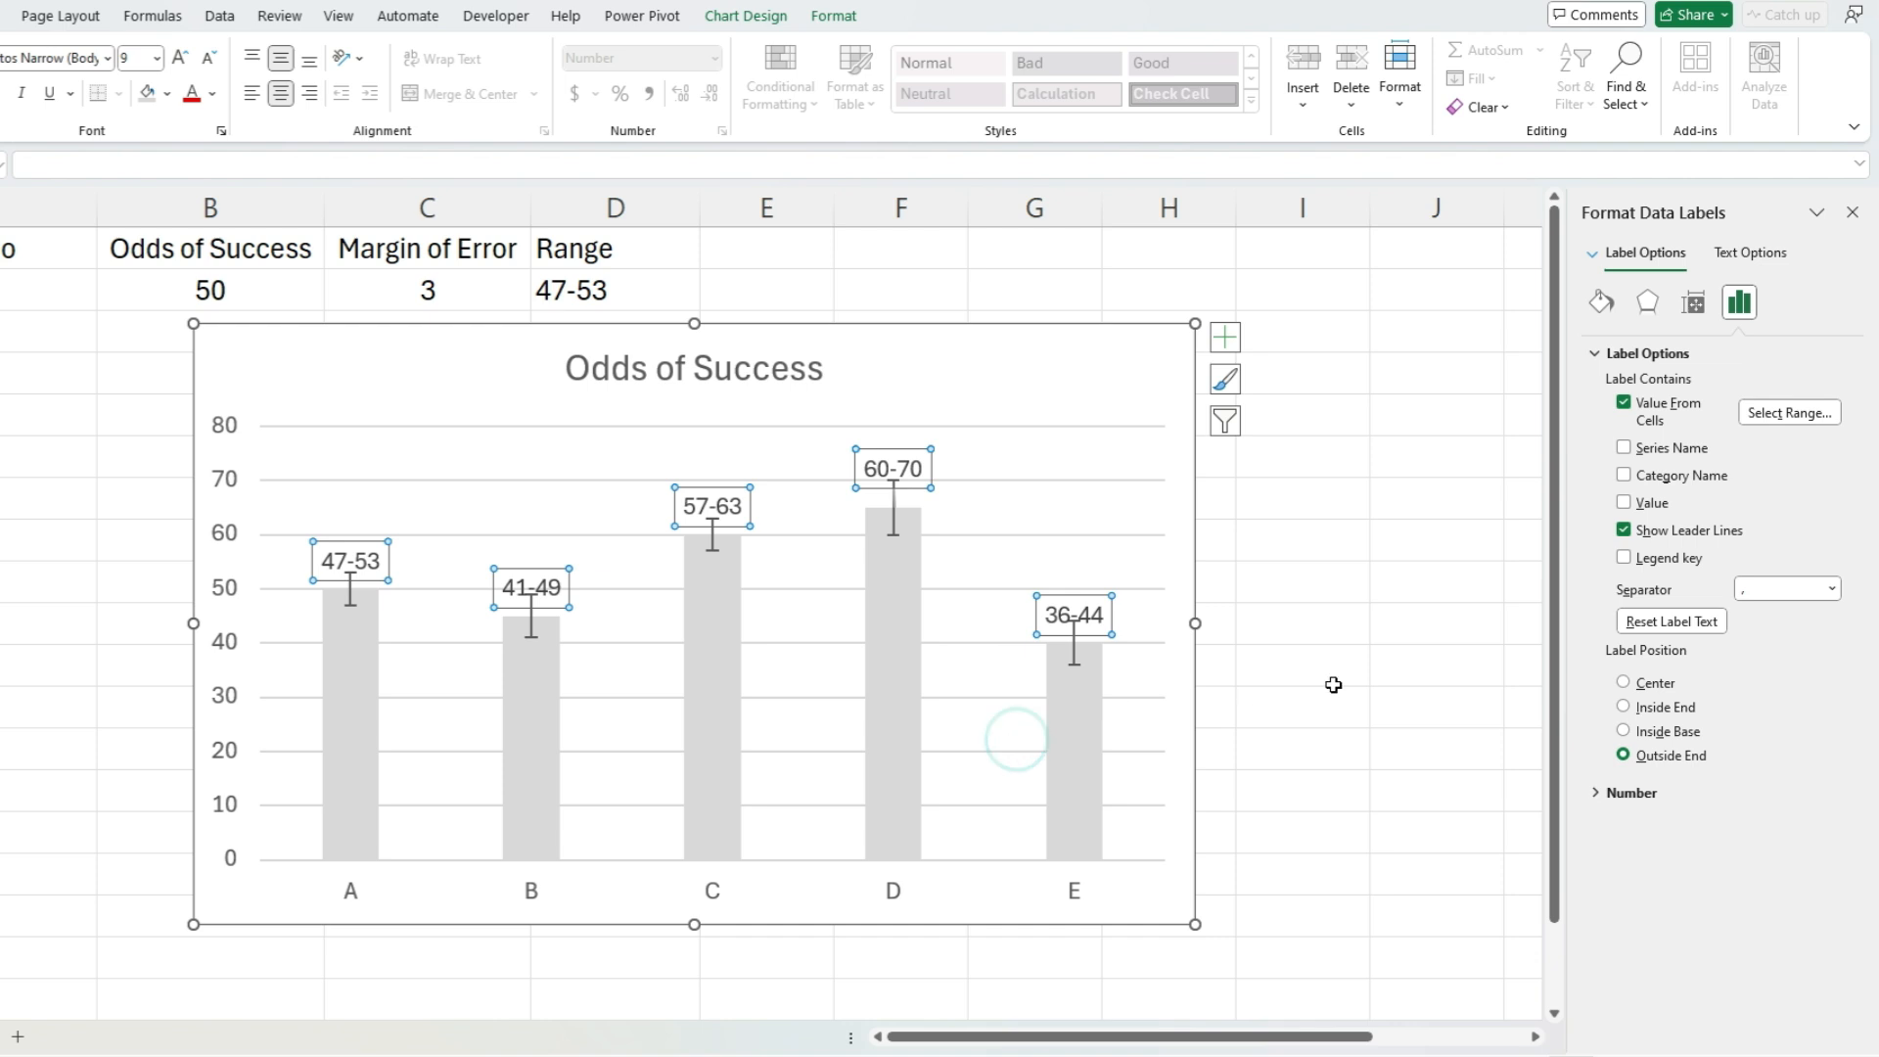
pyautogui.click(1682, 529)
pyautogui.click(1045, 510)
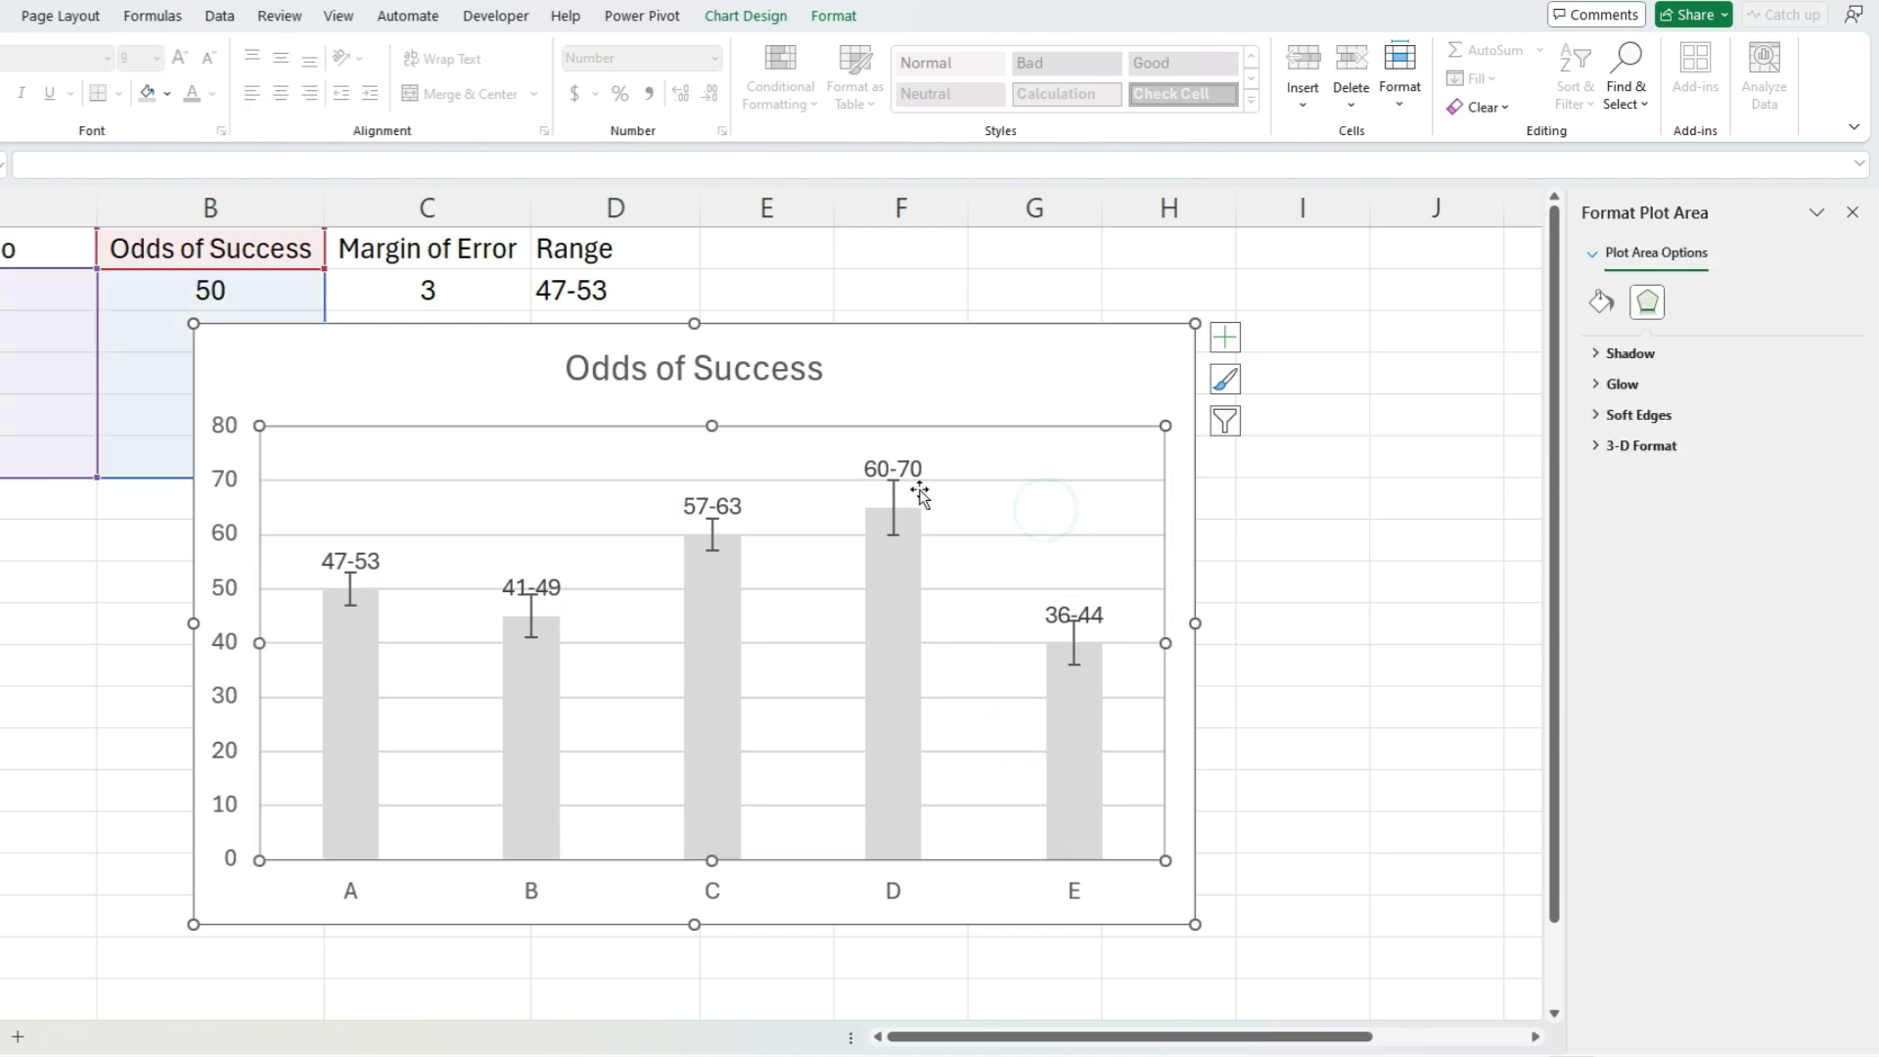
# Step: Raise the data labels of columns E and B slightly so each clears its error bar
pyautogui.click(1094, 616)
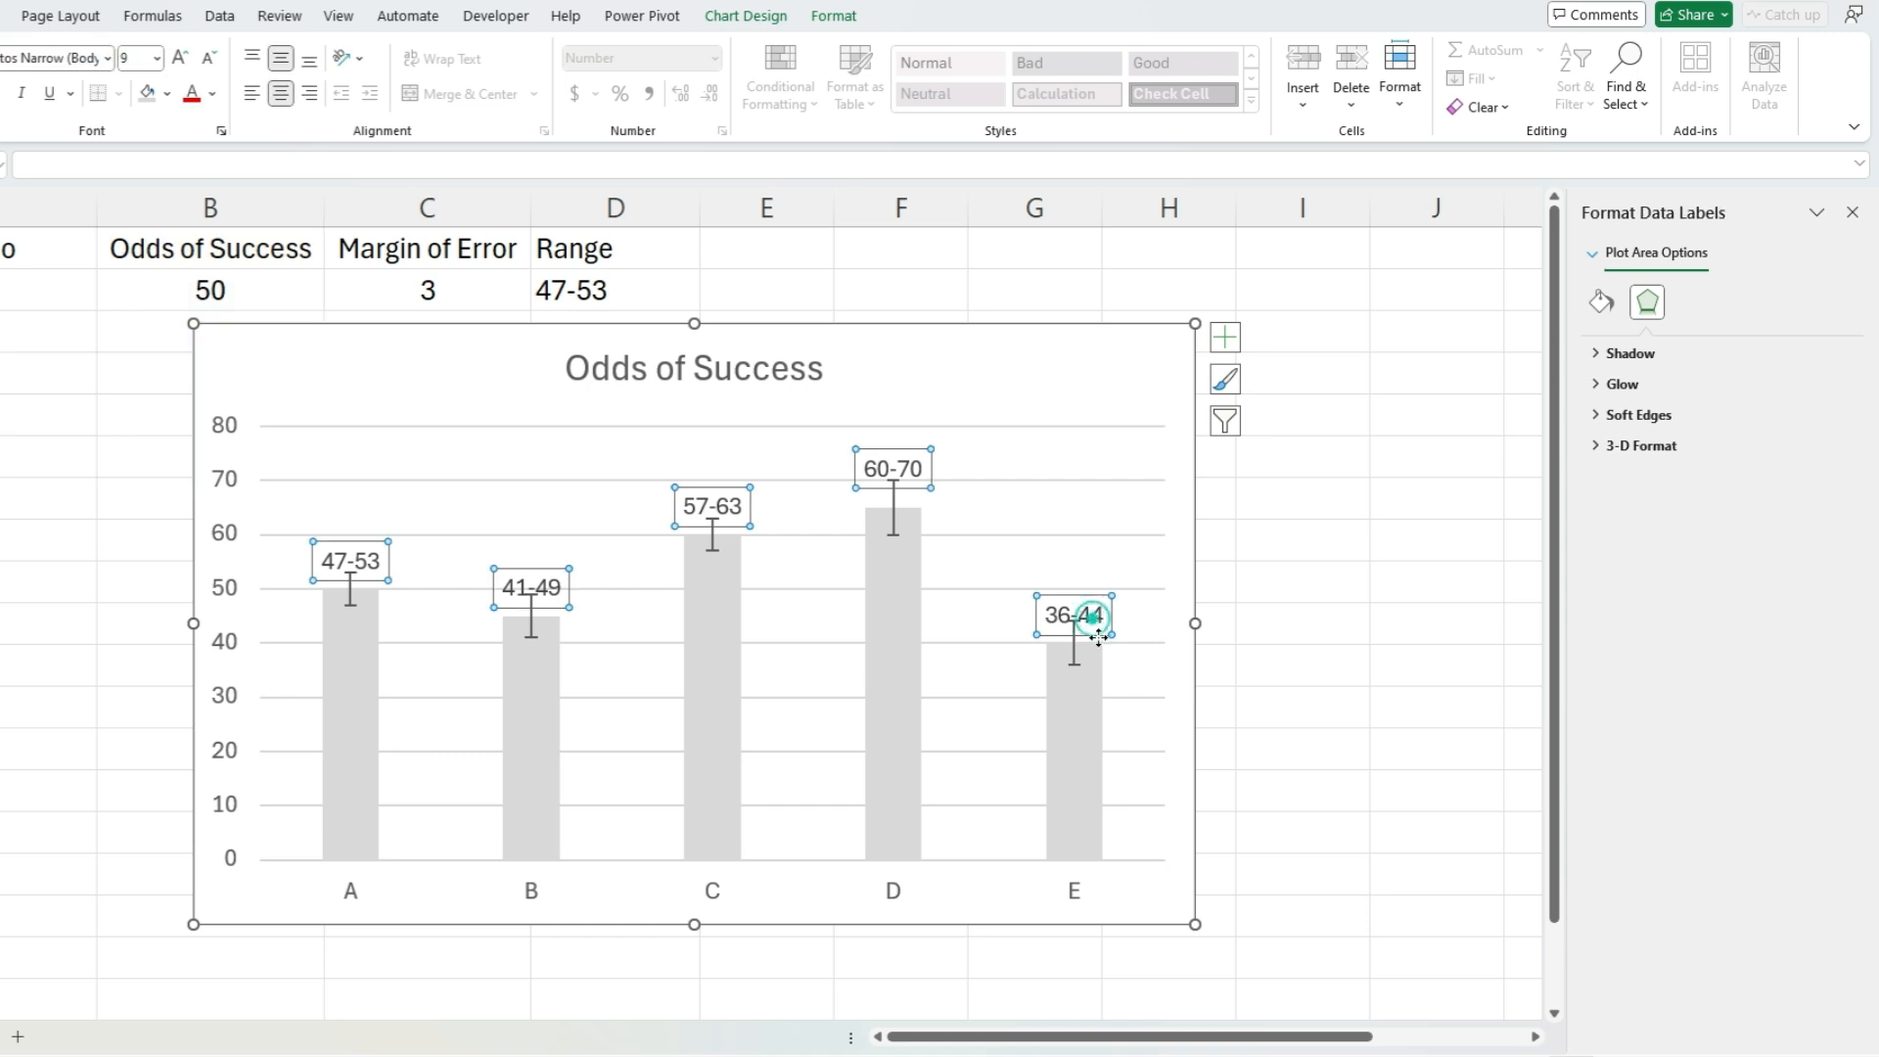
pyautogui.click(1096, 631)
pyautogui.moveTo(1098, 627); pyautogui.dragTo(1098, 616)
pyautogui.click(1264, 599)
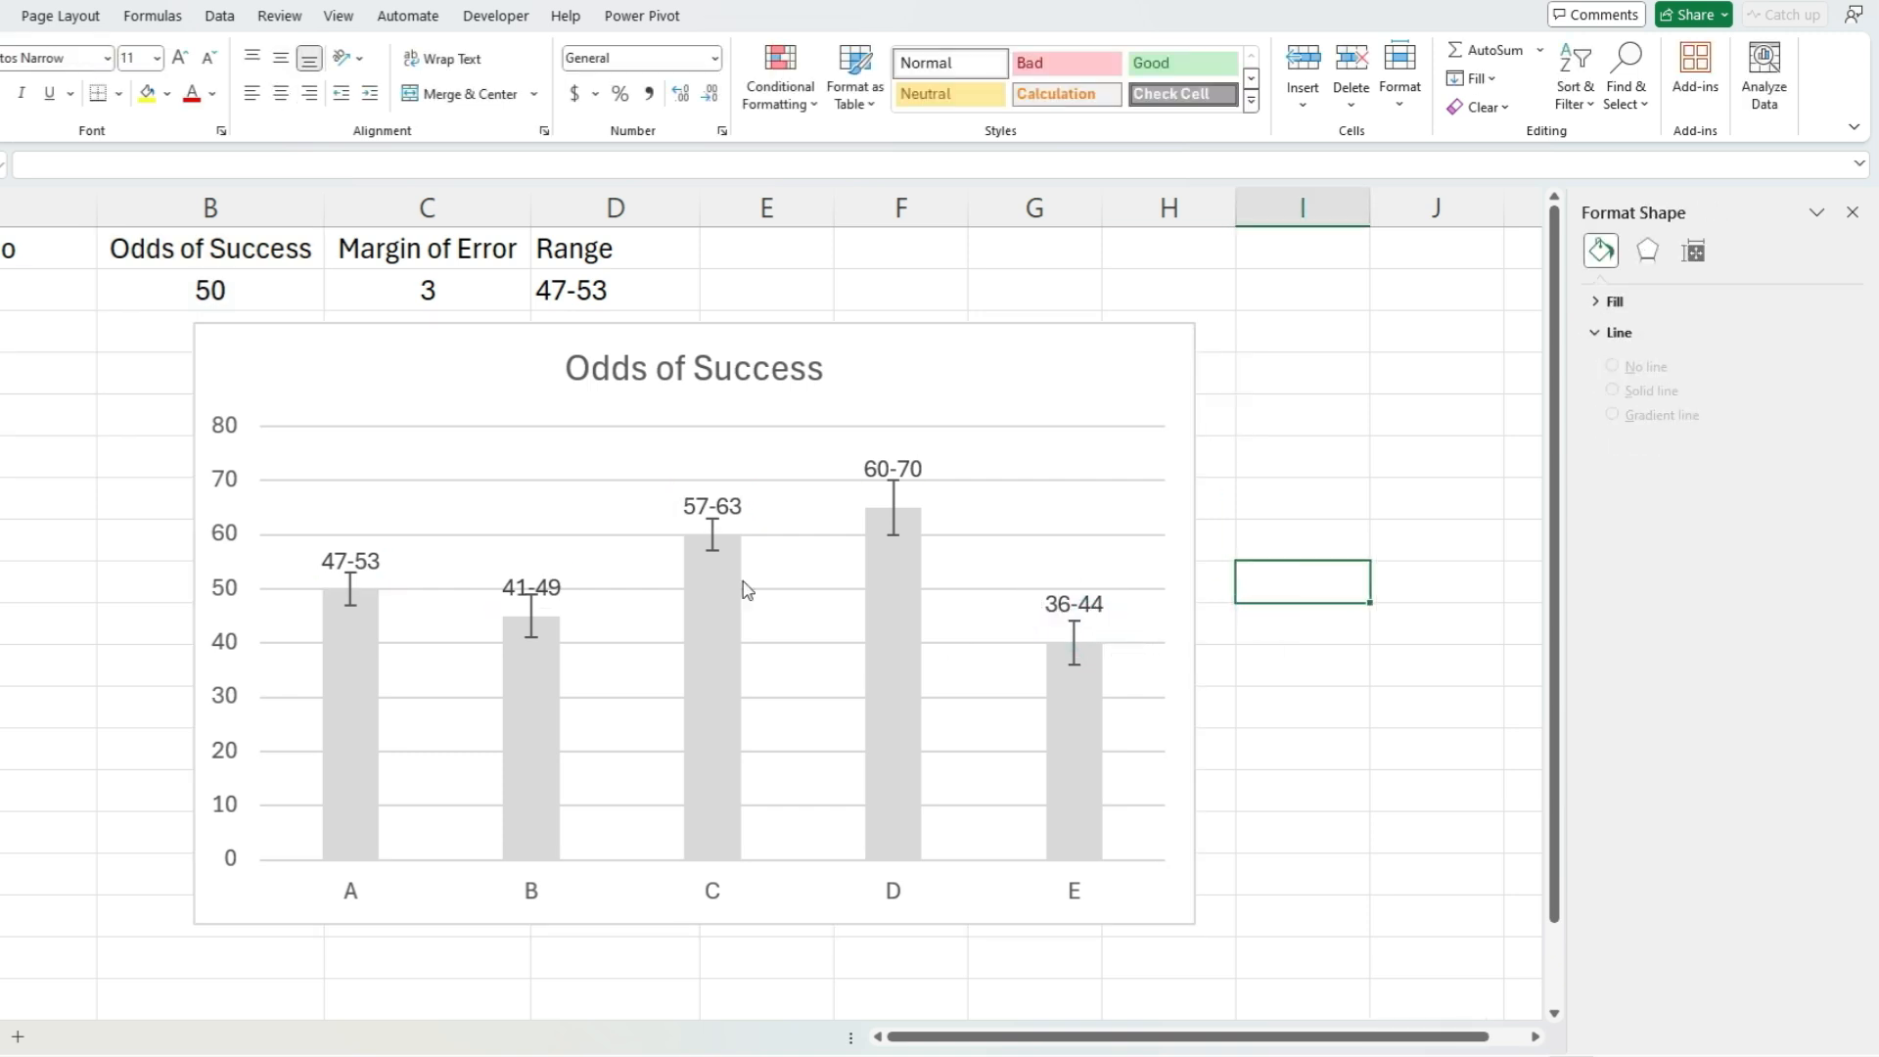
pyautogui.click(534, 583)
pyautogui.click(548, 577)
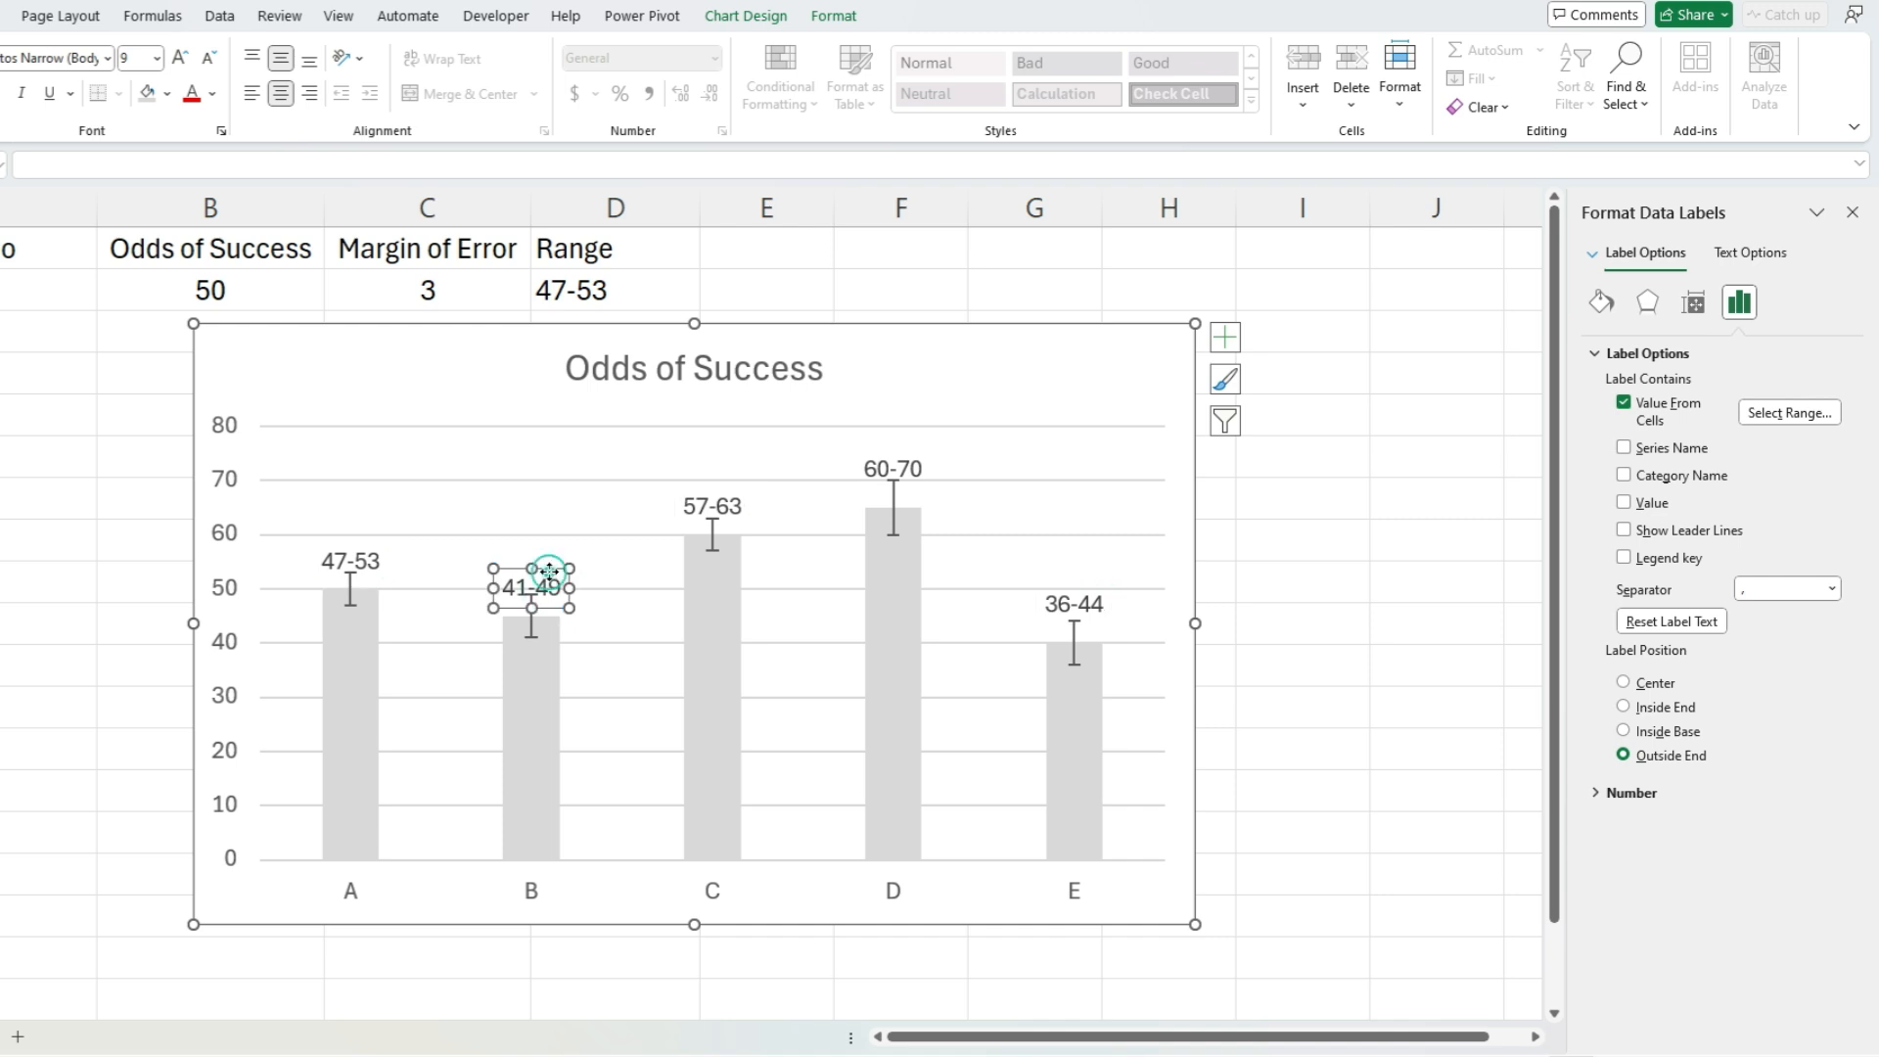
pyautogui.moveTo(548, 574); pyautogui.dragTo(548, 564)
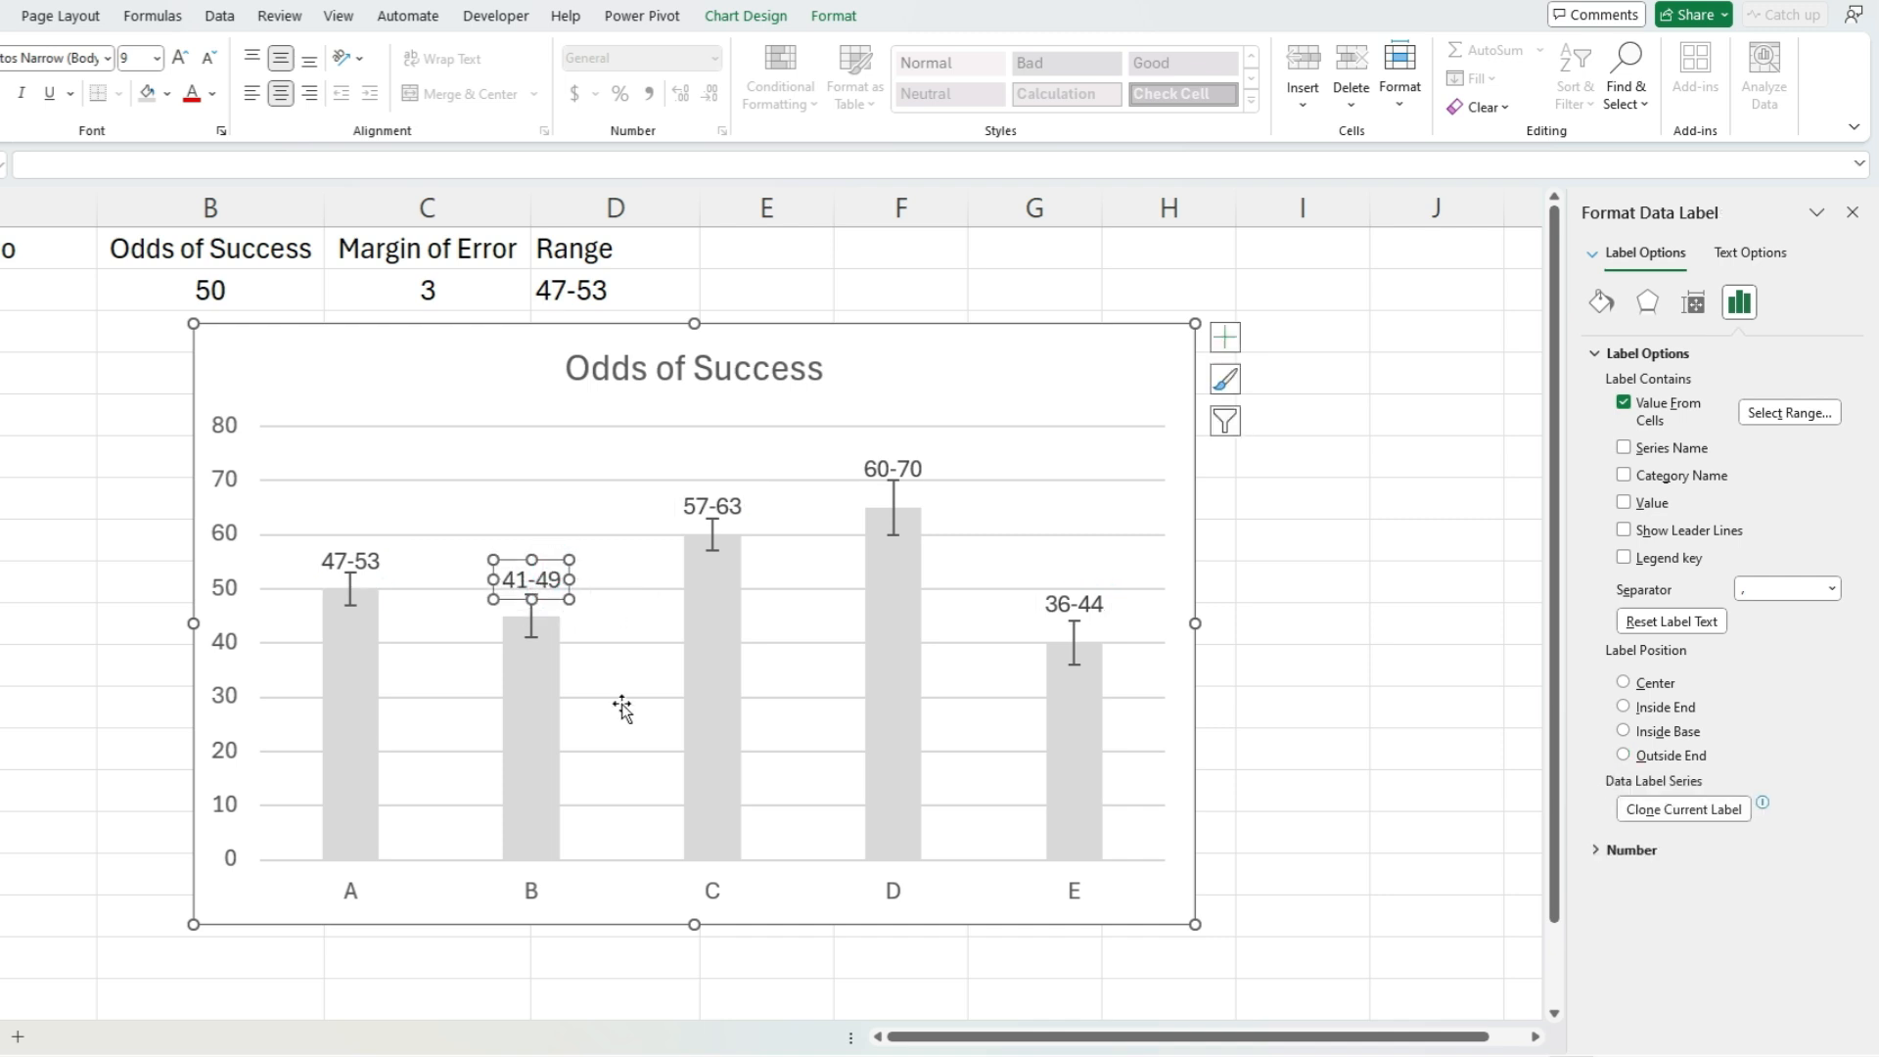
# Step: Widen the chart columns by setting the Odds of Success series gap width to 50%
pyautogui.rightClick(711, 823)
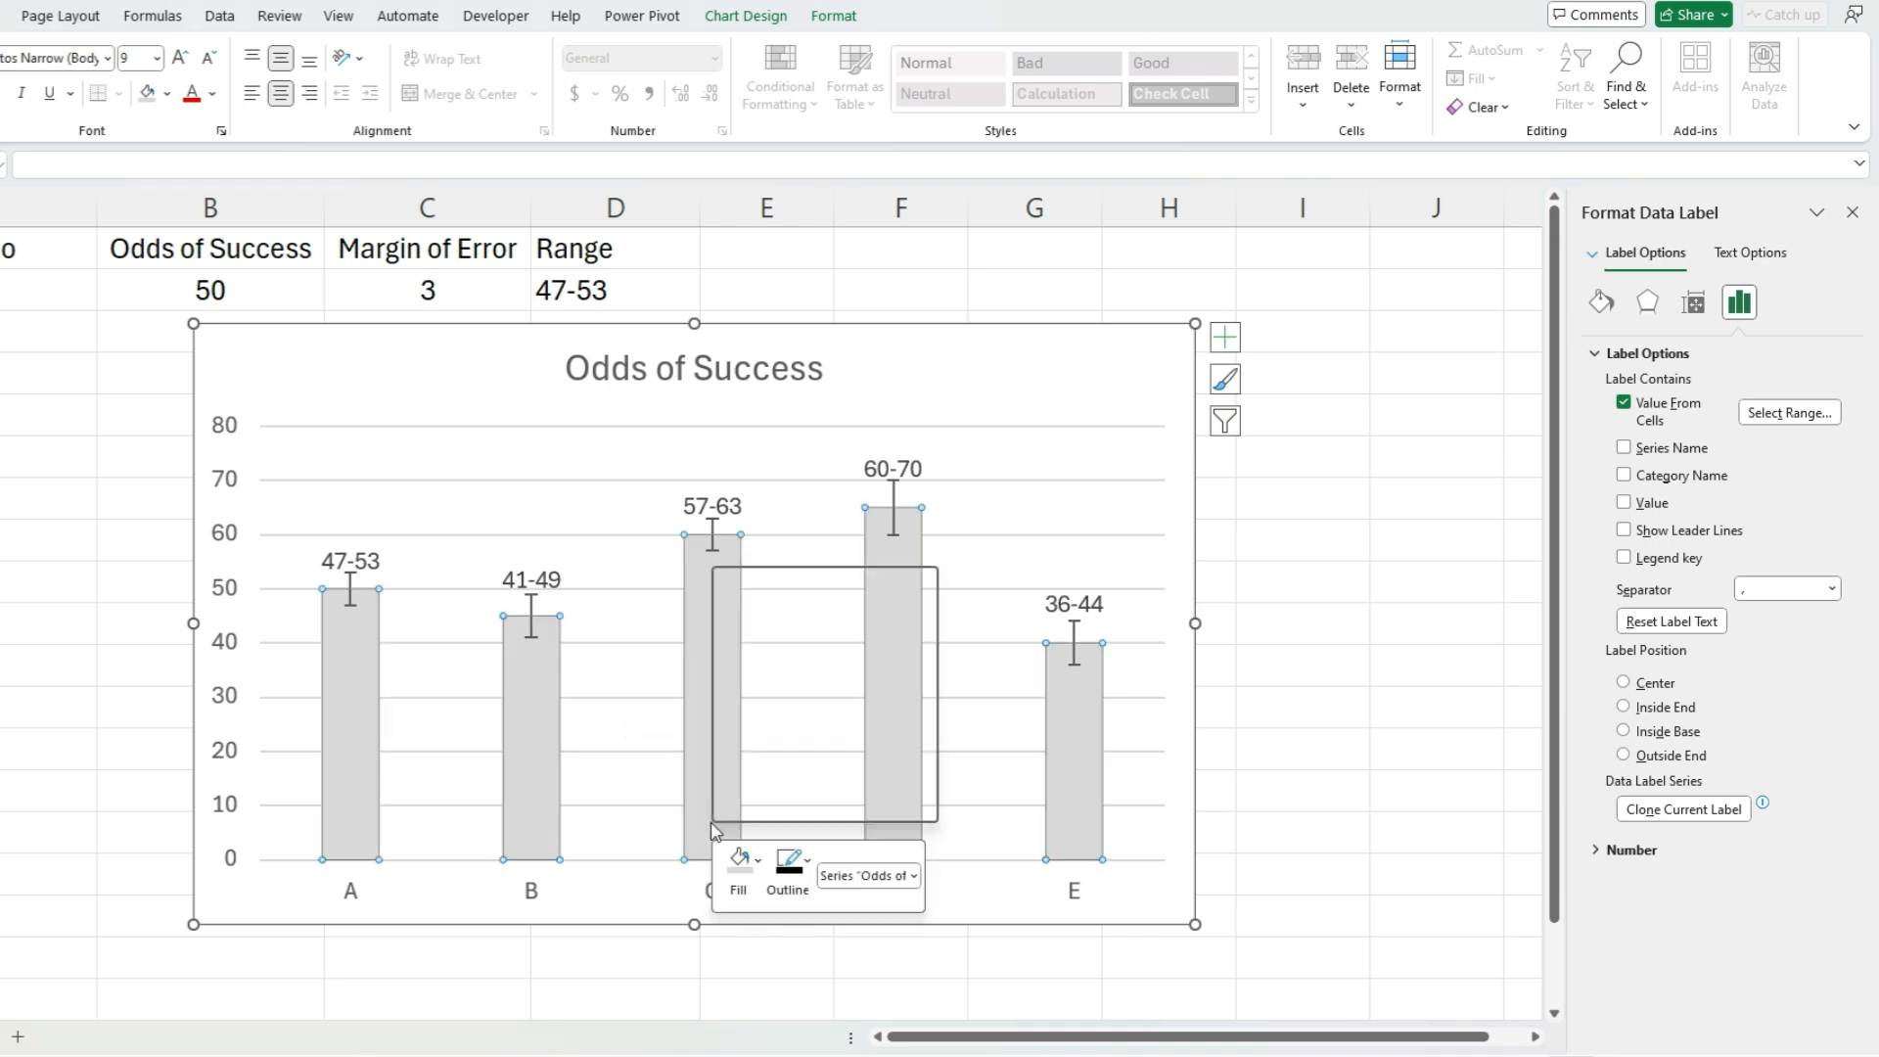
pyautogui.click(738, 804)
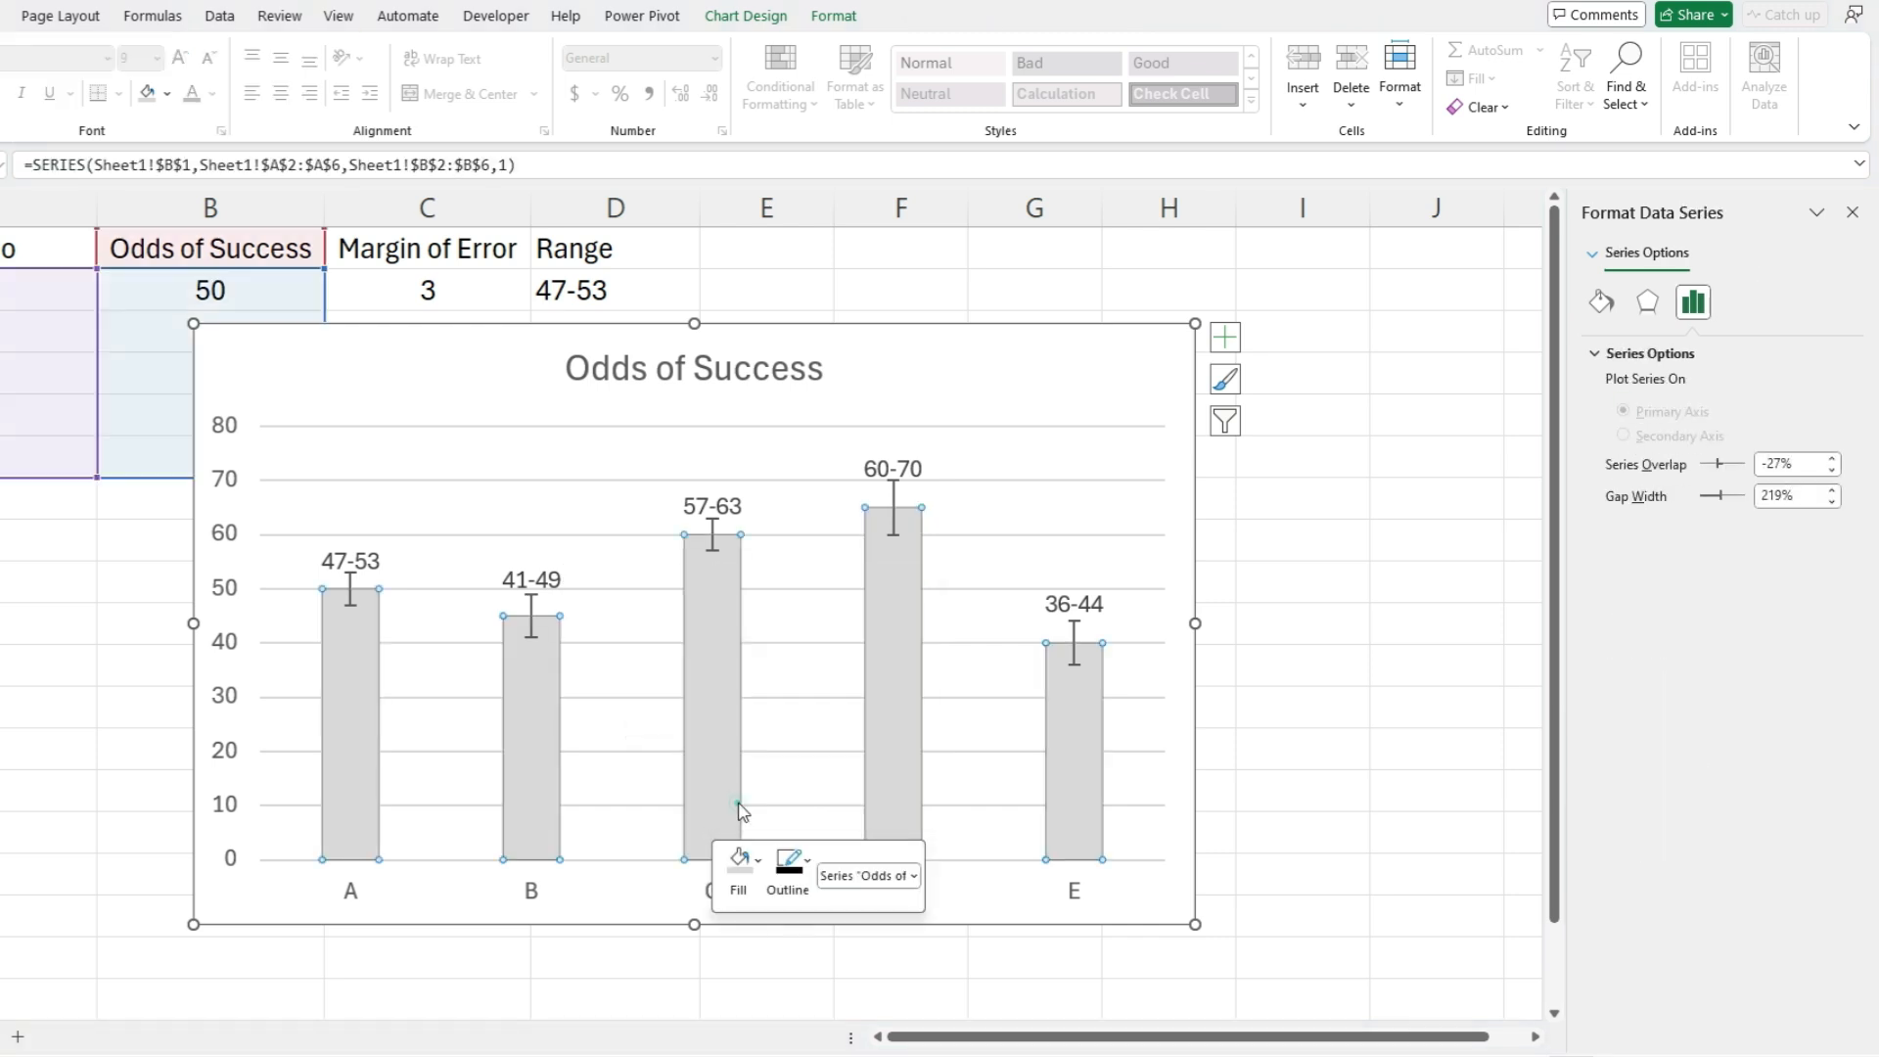
pyautogui.doubleClick(1782, 496)
pyautogui.write('50')
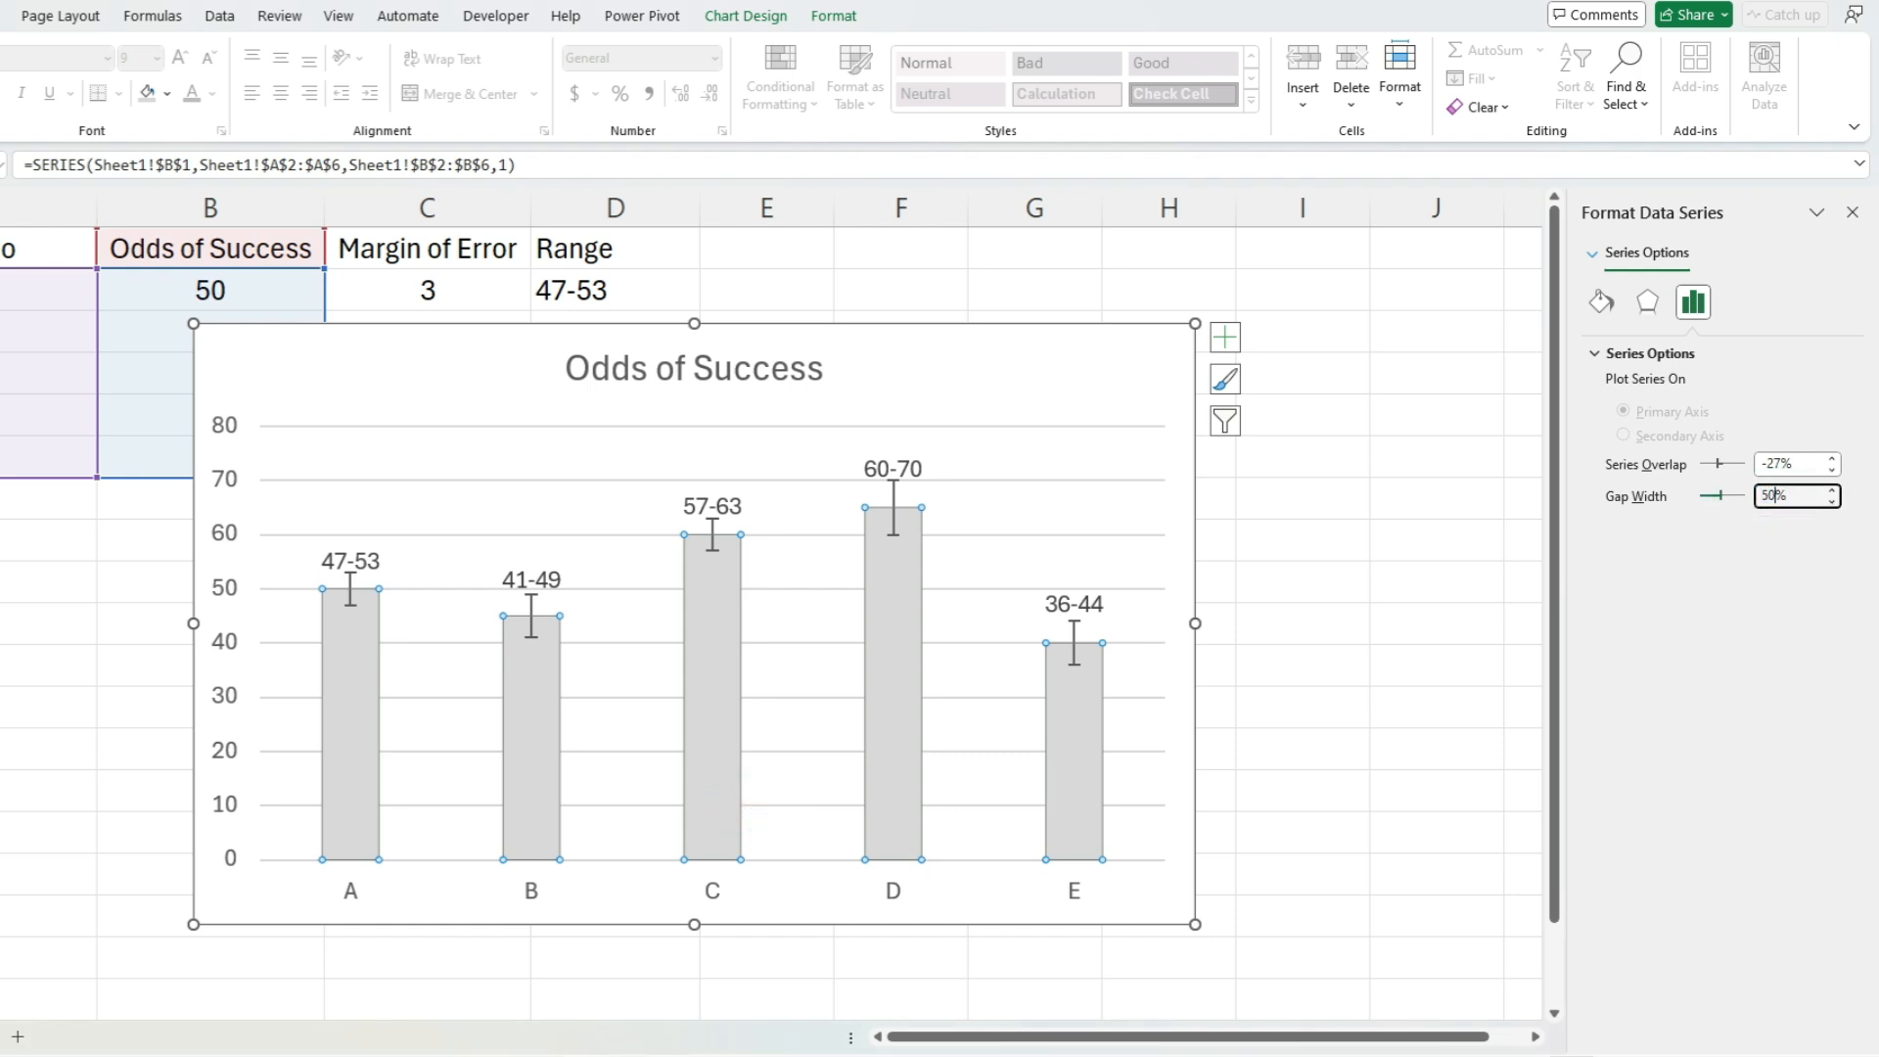
pyautogui.press('Return')
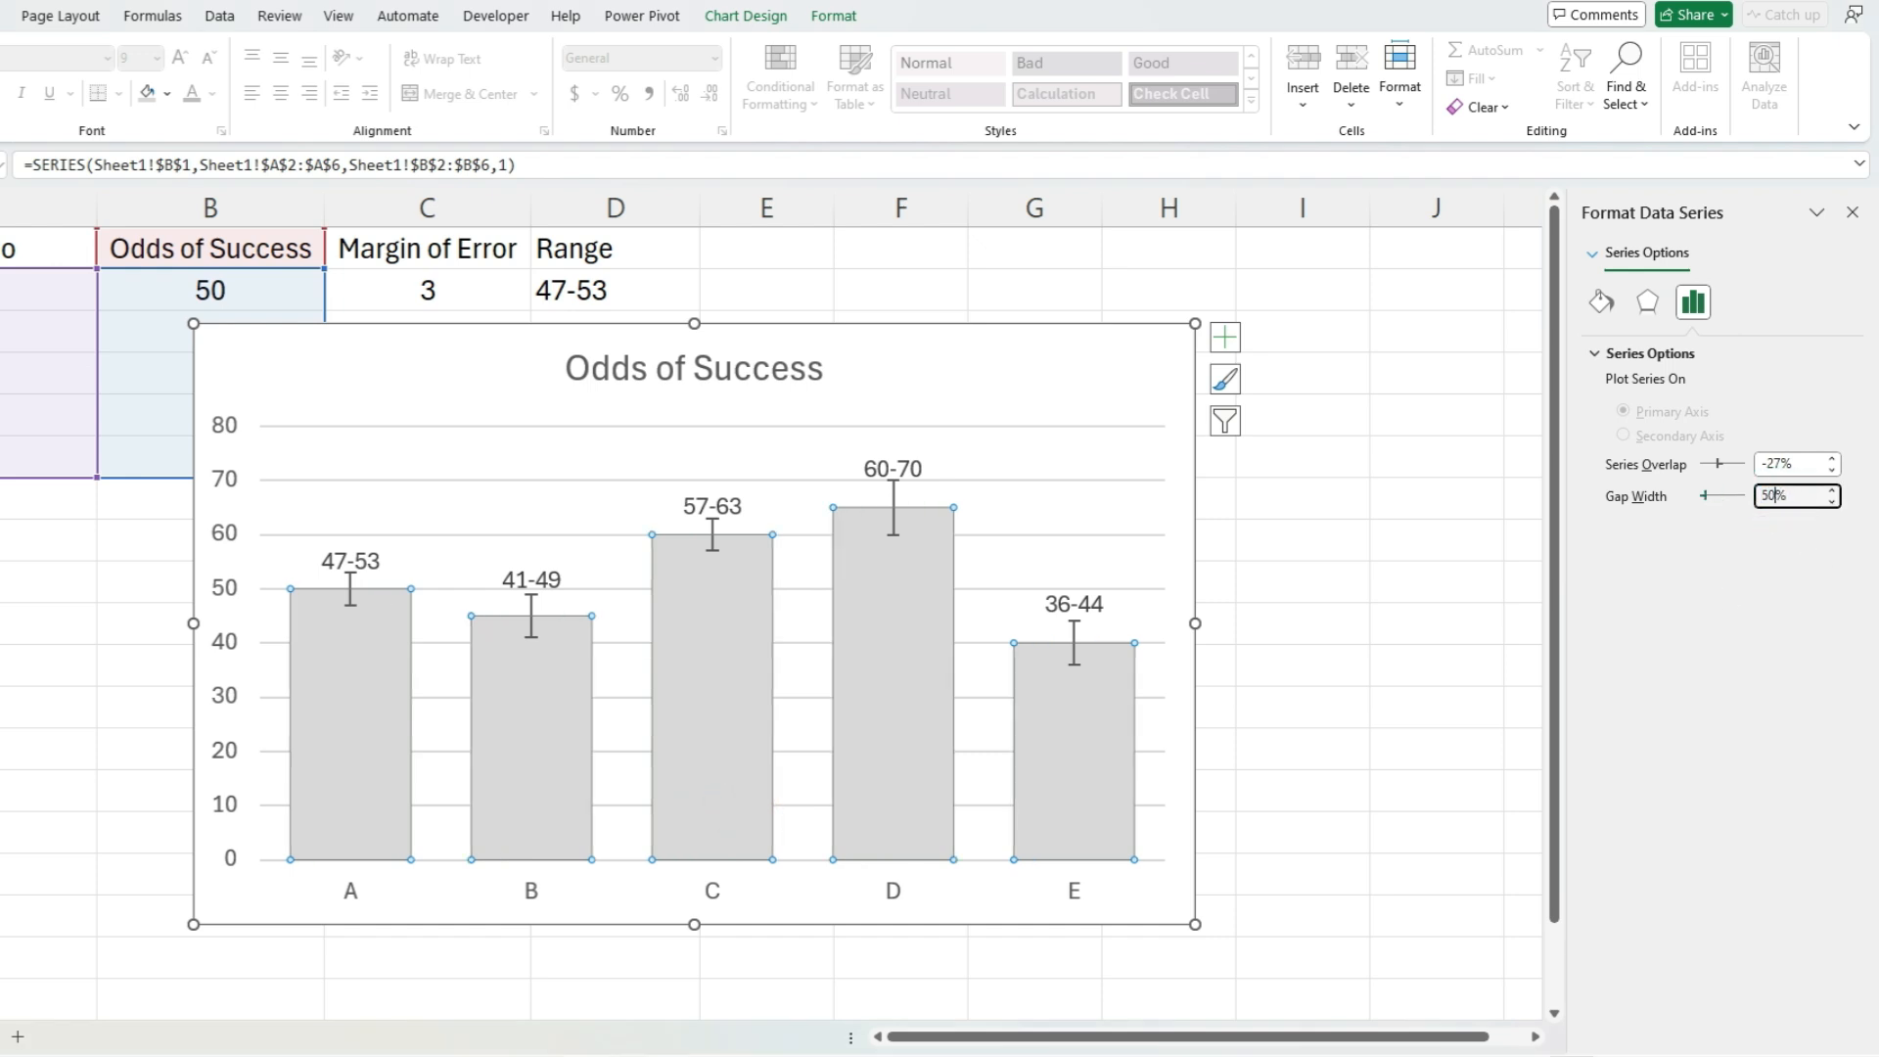
# Step: Format the chart's major gridlines as a solid, very light gray line
pyautogui.click(999, 479)
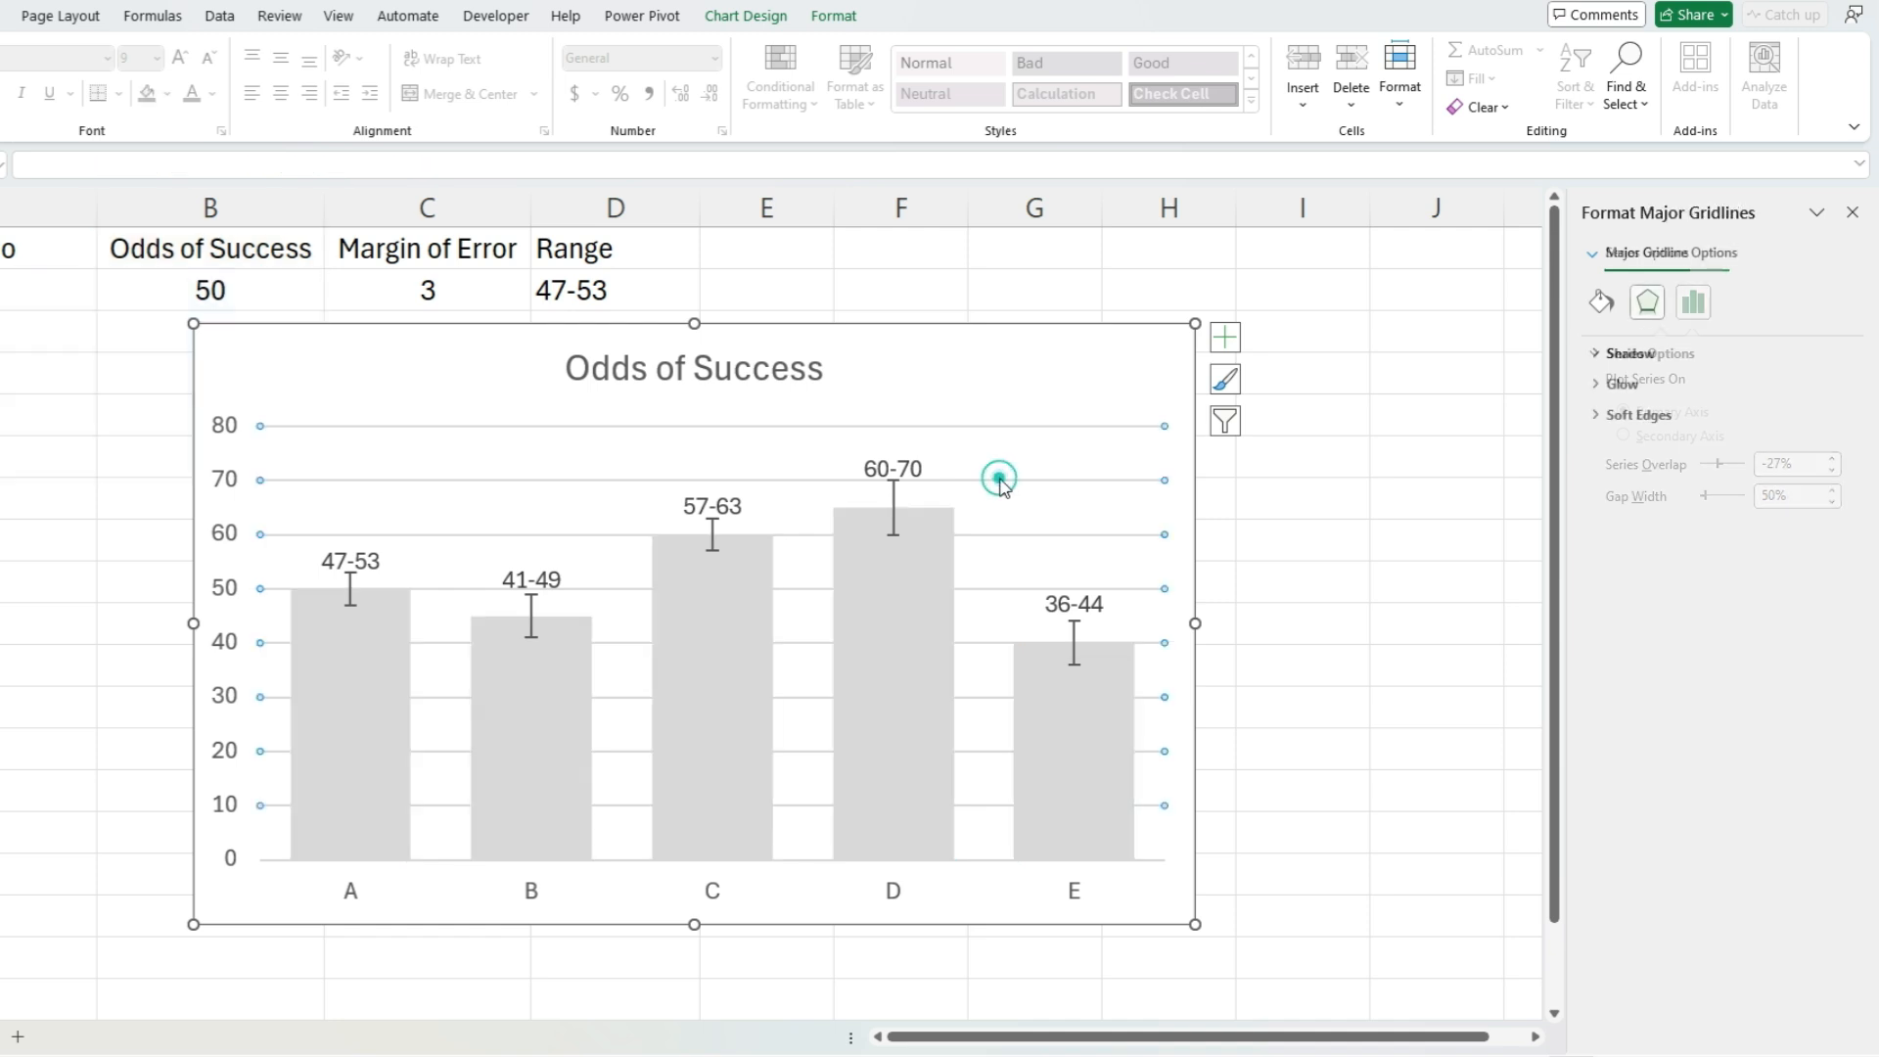
pyautogui.click(1600, 302)
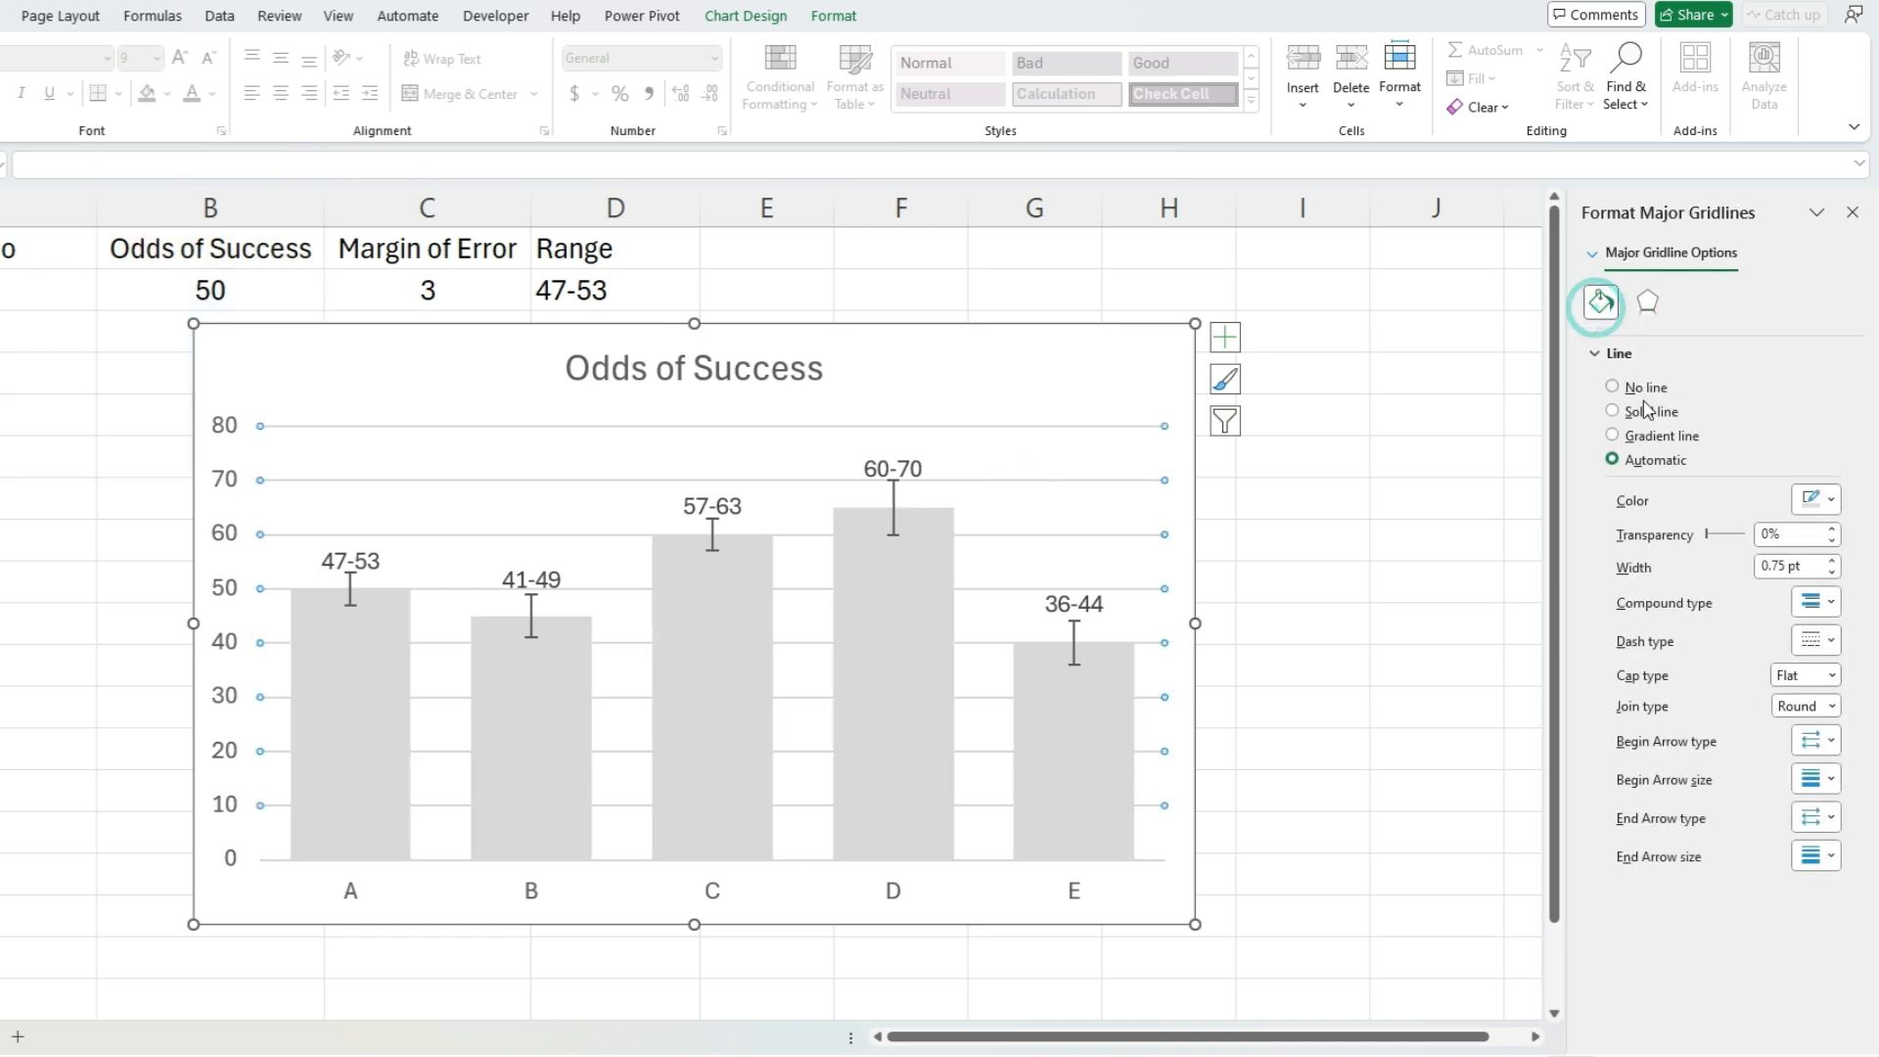
pyautogui.click(1613, 410)
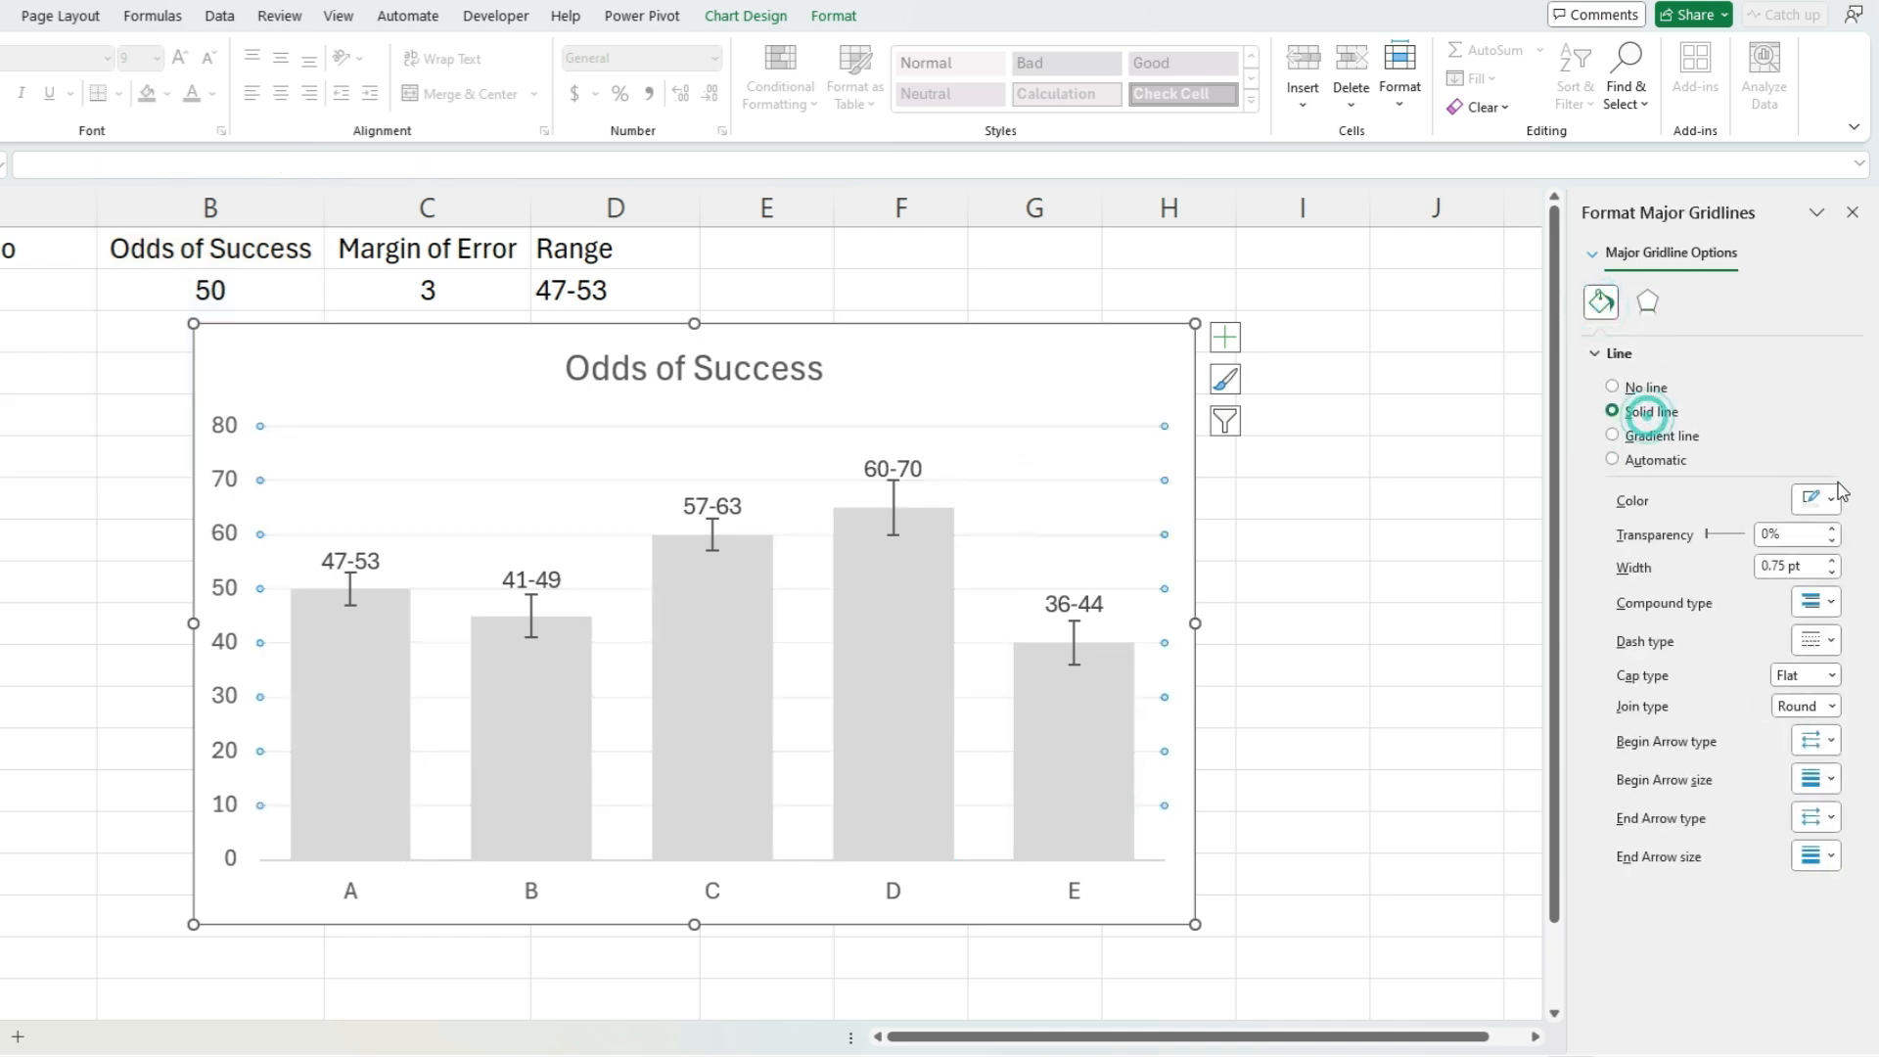
pyautogui.click(1339, 452)
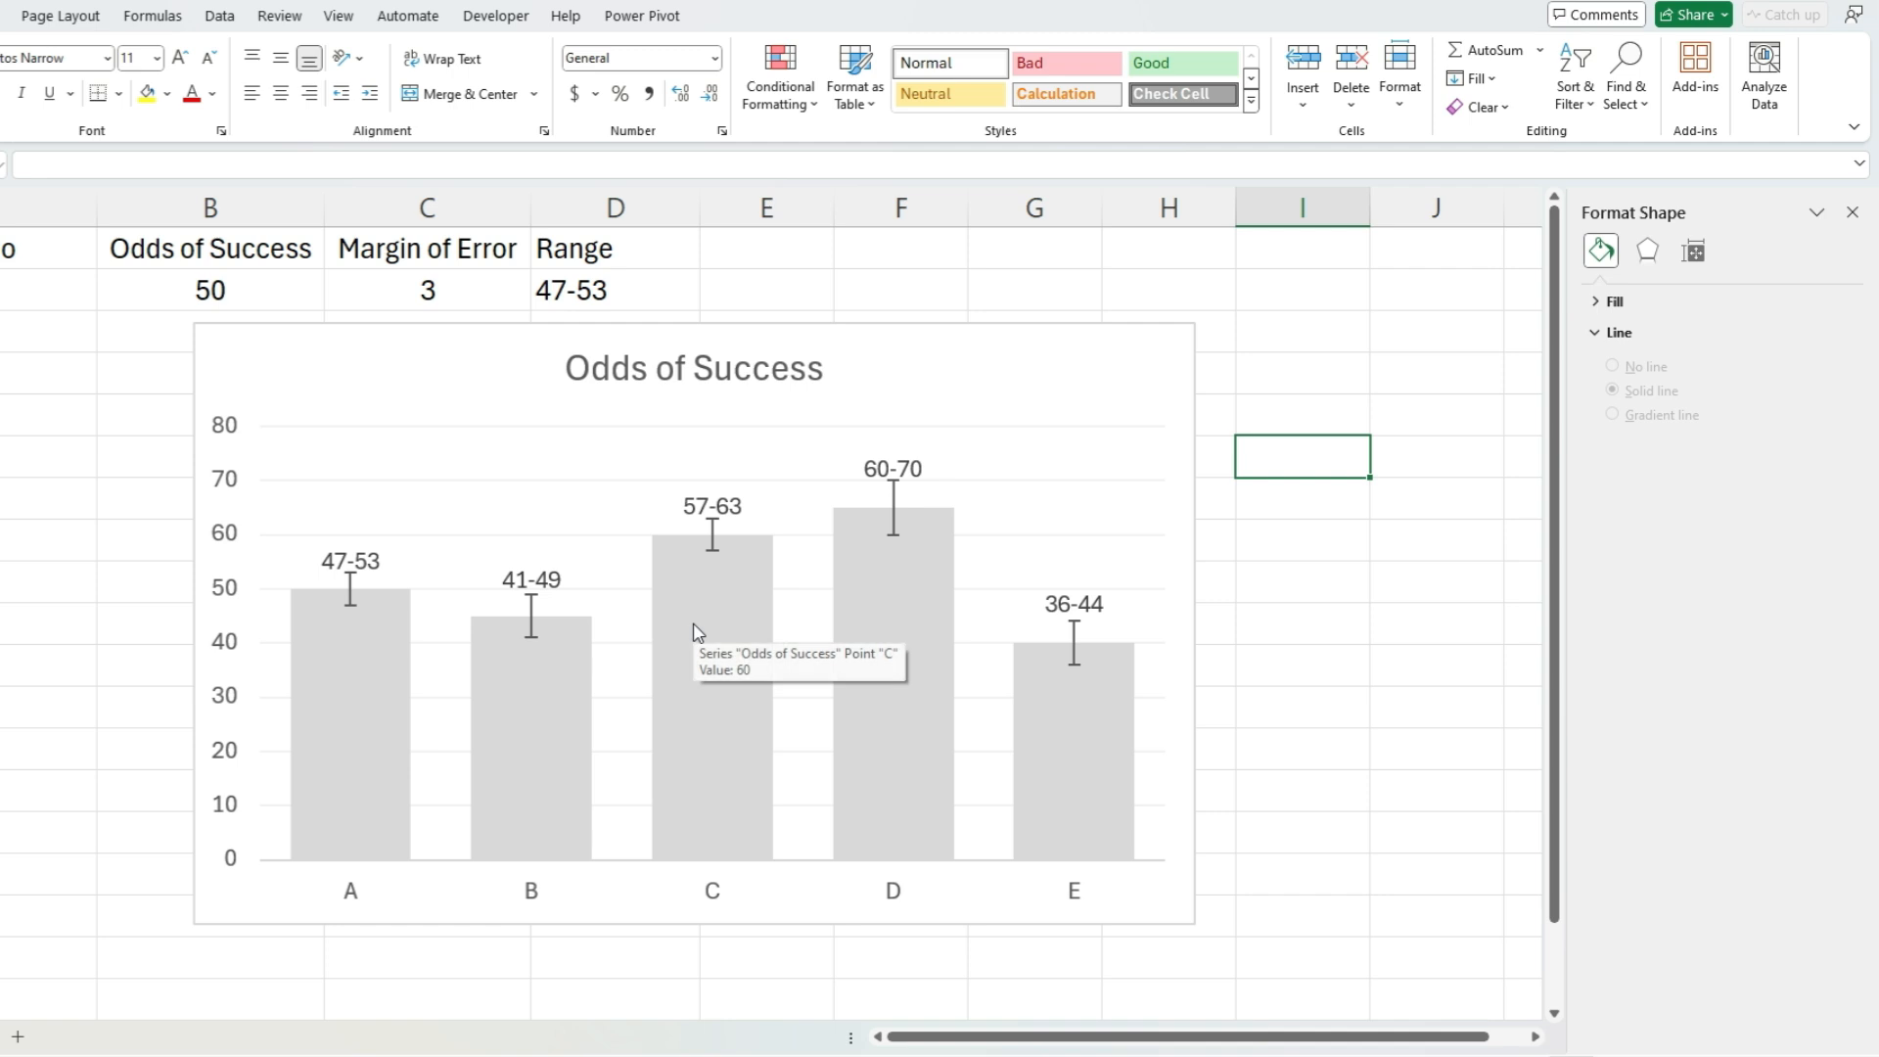
# Step: Delete the vertical value axis from the Odds of Success chart
pyautogui.click(219, 584)
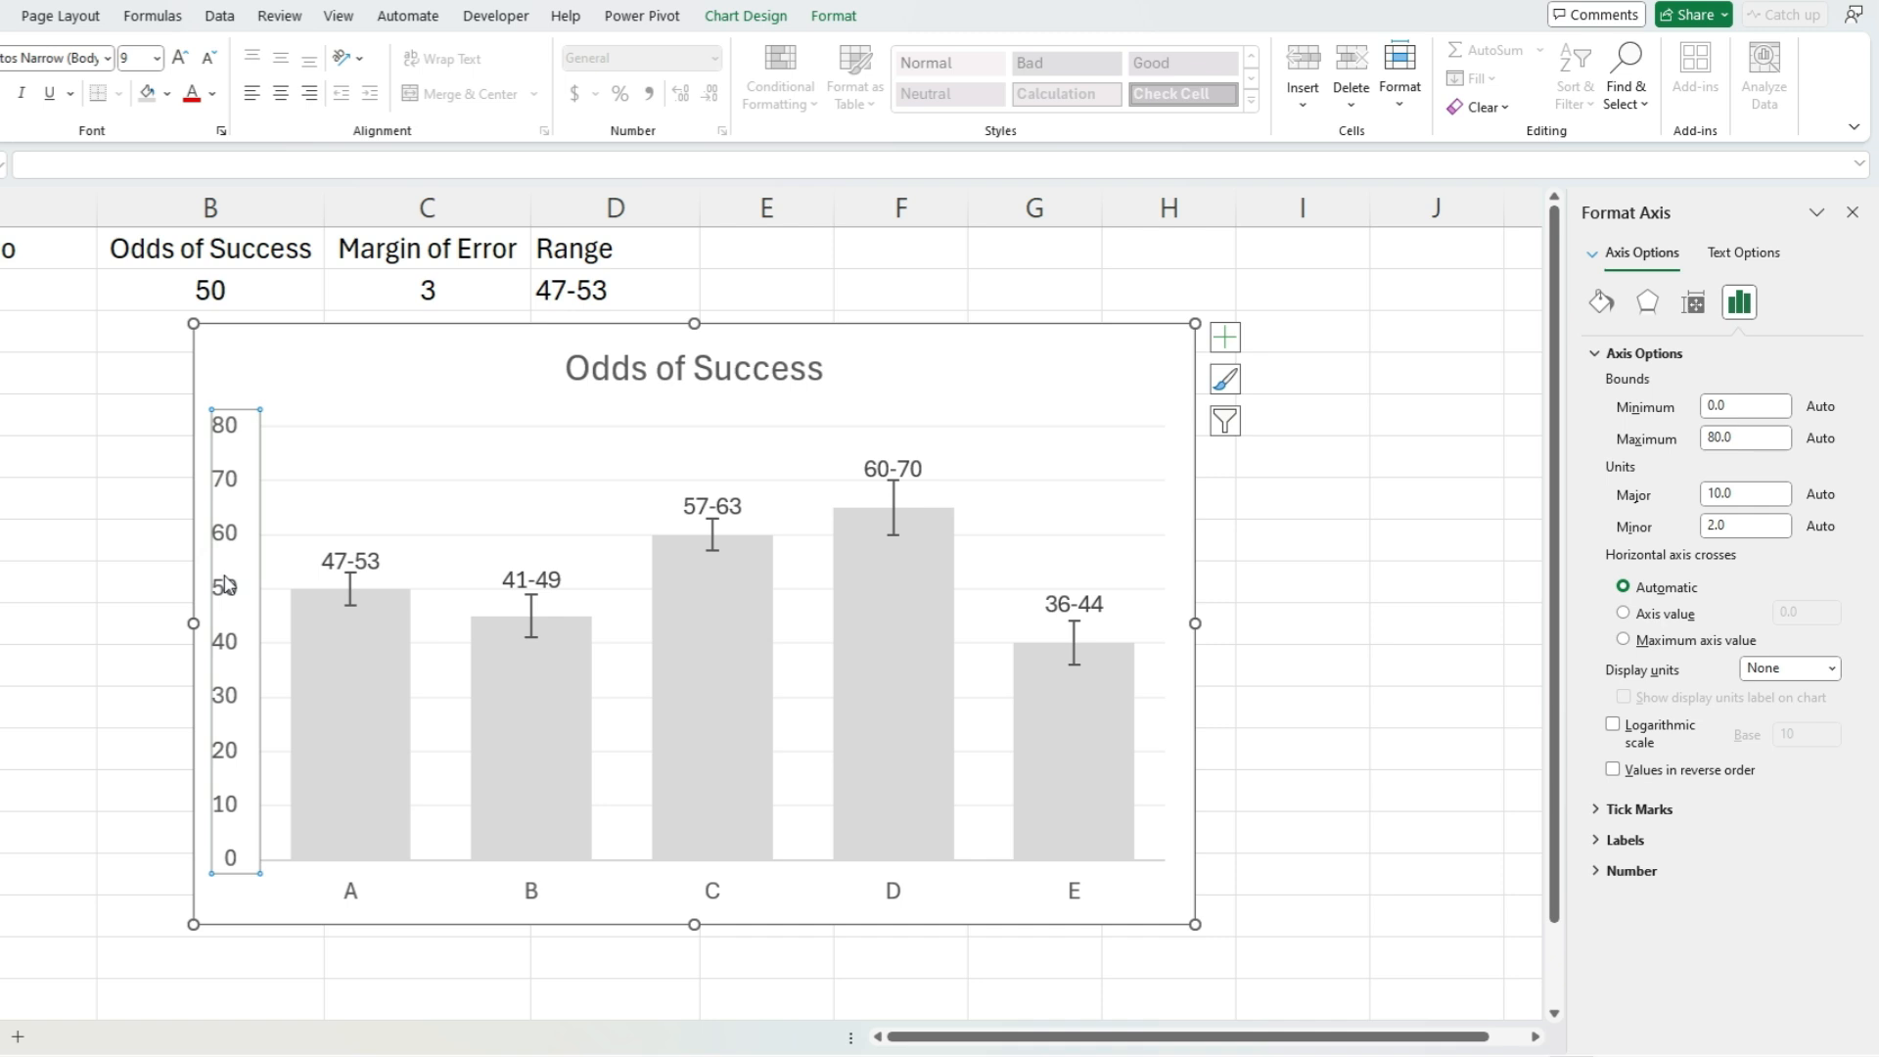
pyautogui.press('Delete')
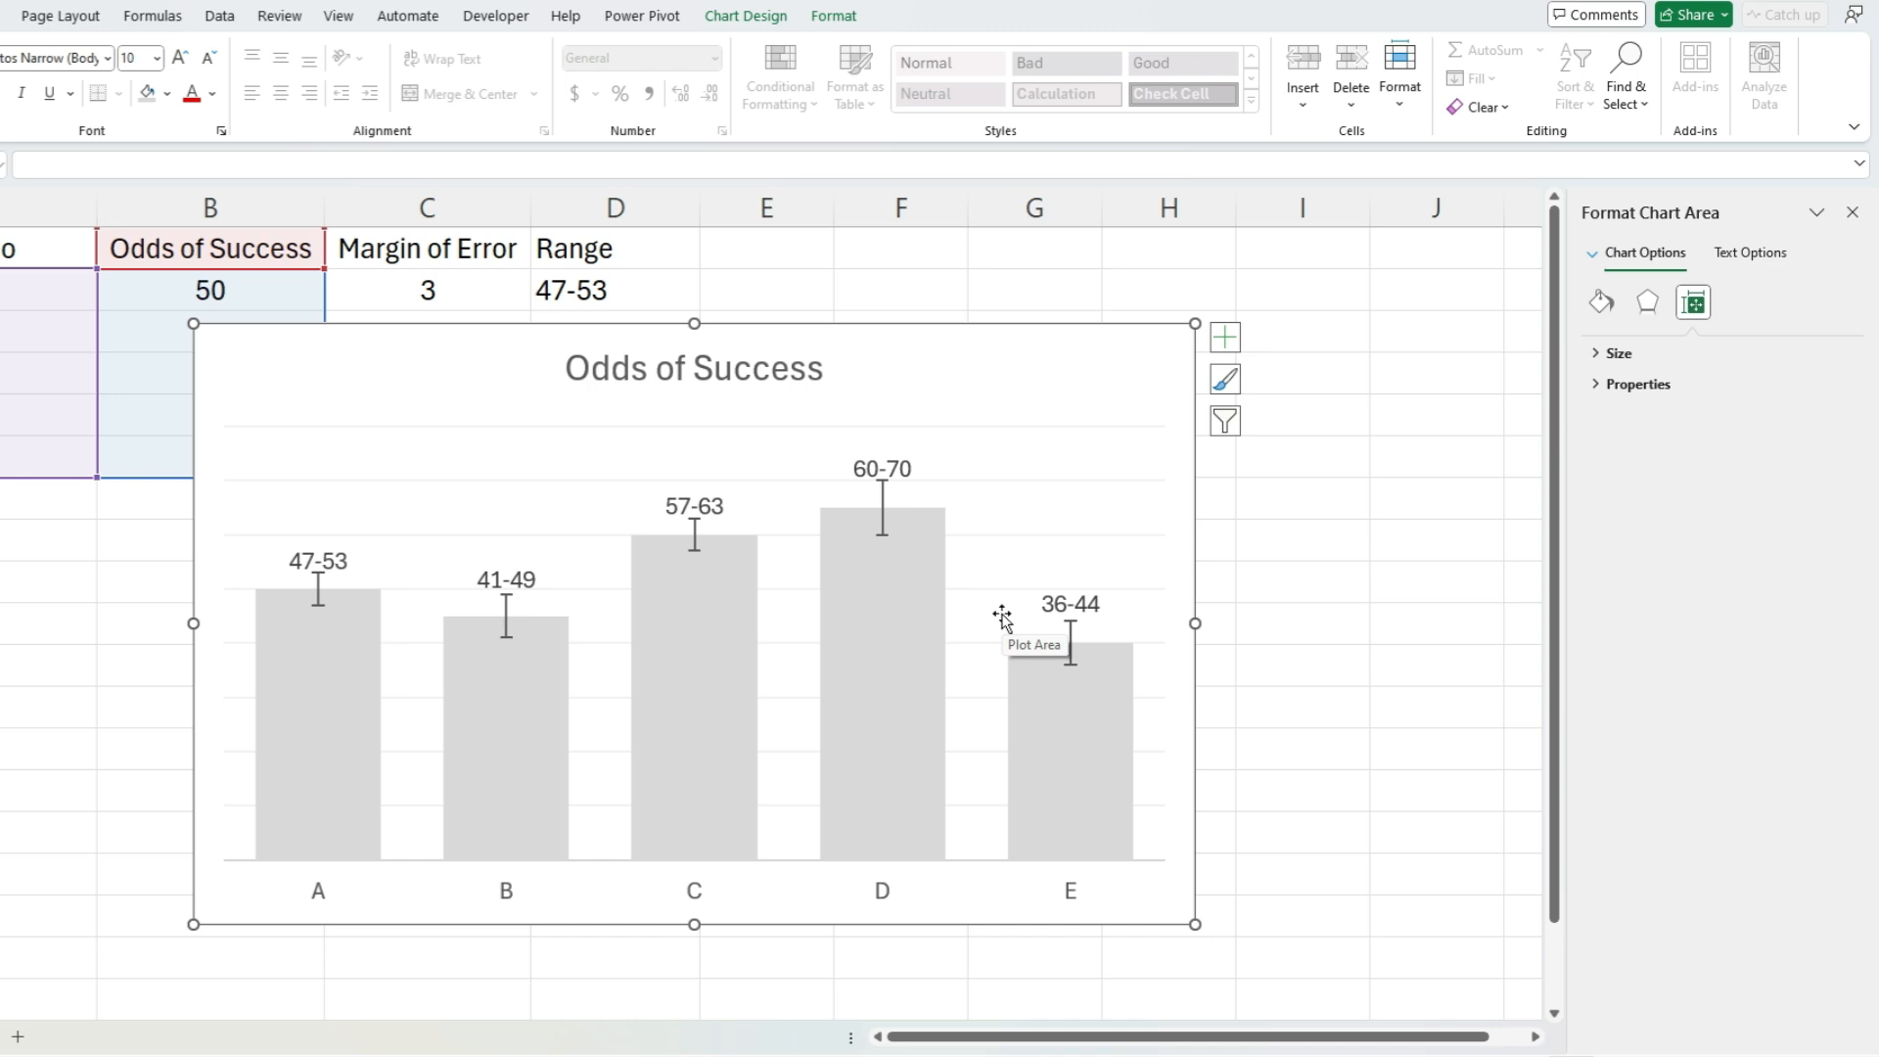
pyautogui.click(1341, 624)
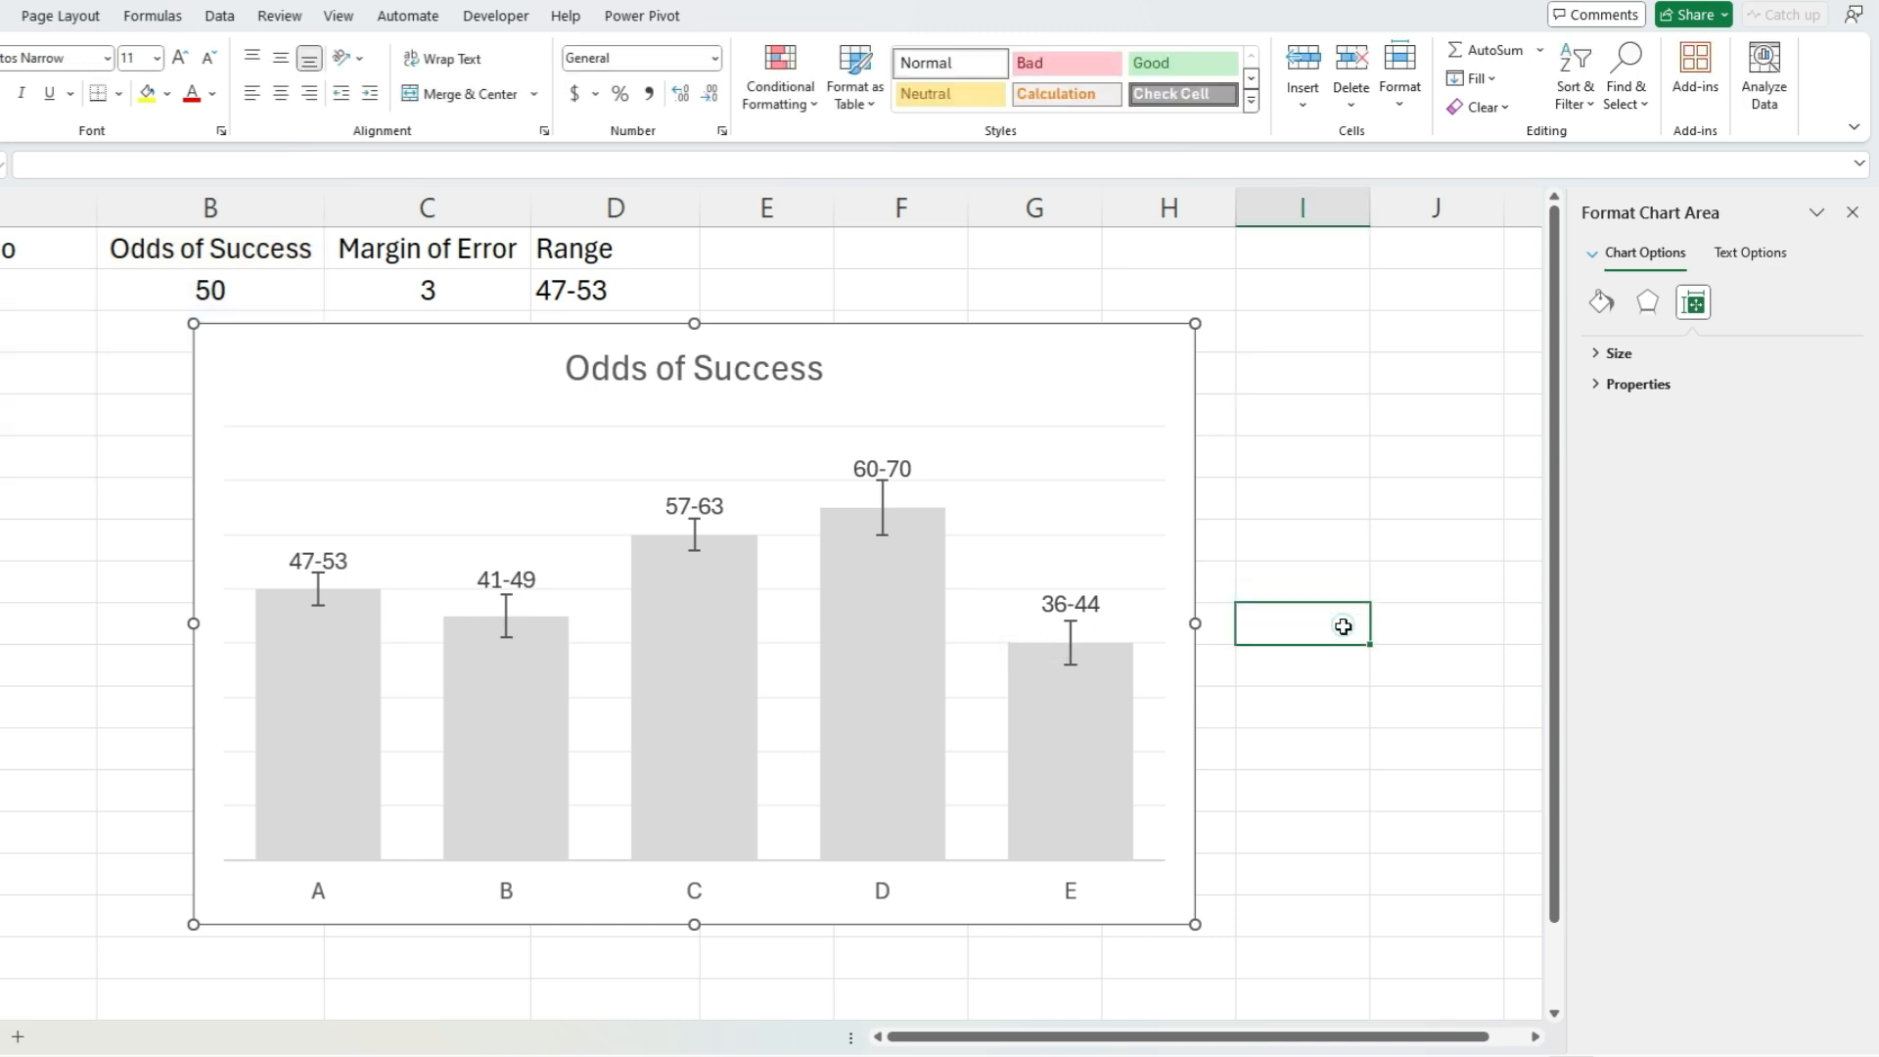